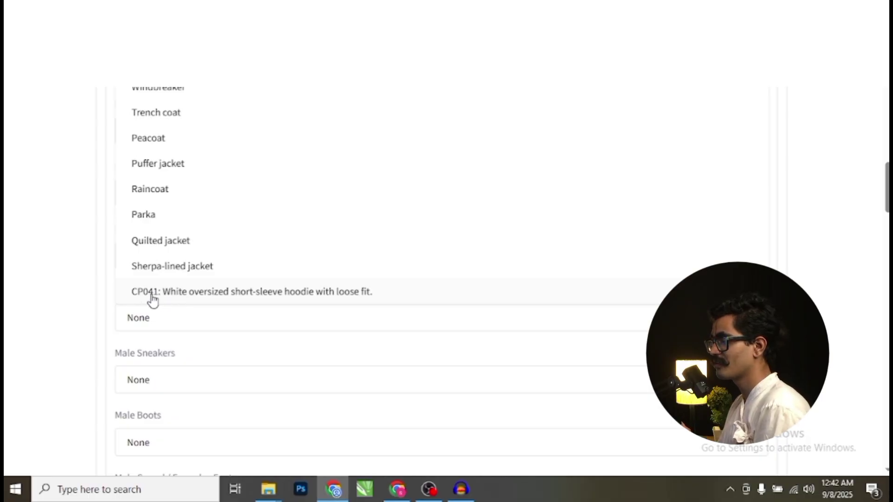
- Set Male Outerwear & Layering to "CP041: White oversized short-sleeve hoodie with loose fit."
key(Escape)
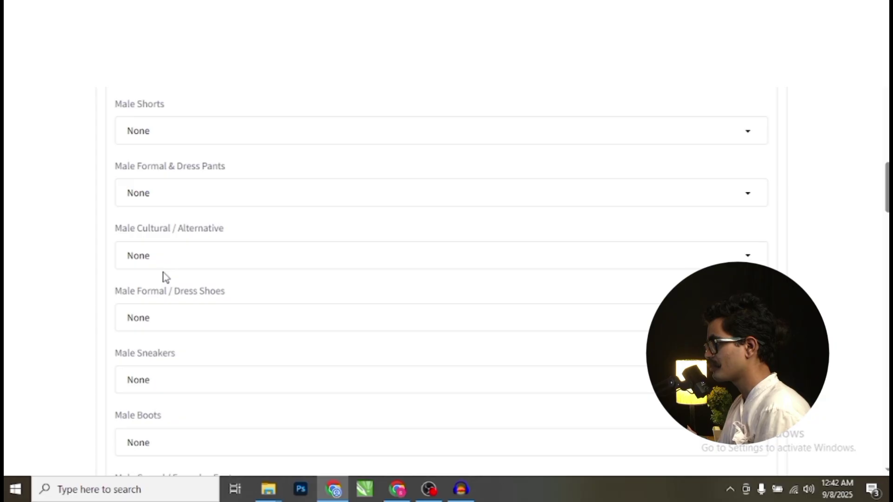
scroll(179, 279, up, 4)
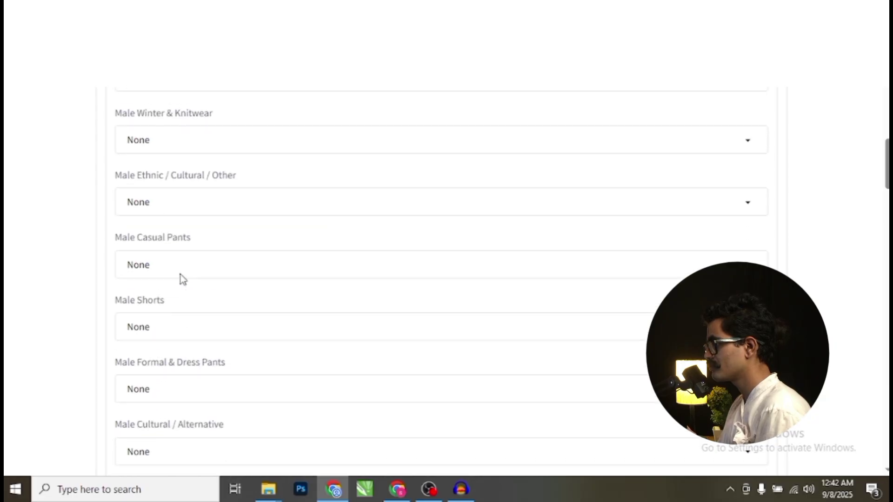
scroll(180, 277, up, 3)
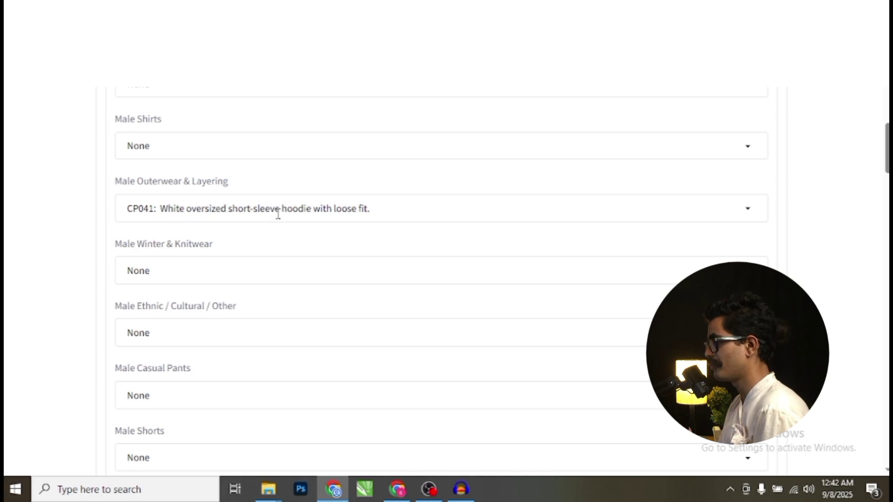
- Set Male Casual Pants to "CP041: Black tactical cargo pants with side pockets."
scroll(278, 214, down, 1)
scroll(210, 270, down, 1)
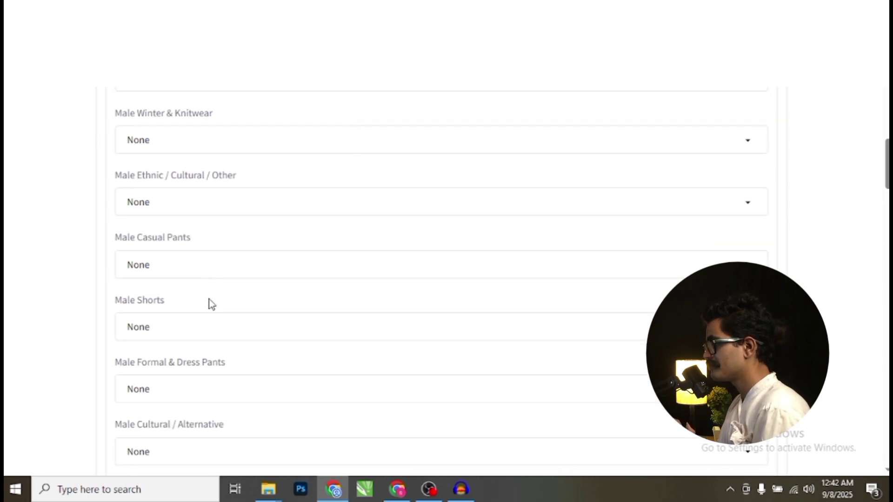
click(162, 261)
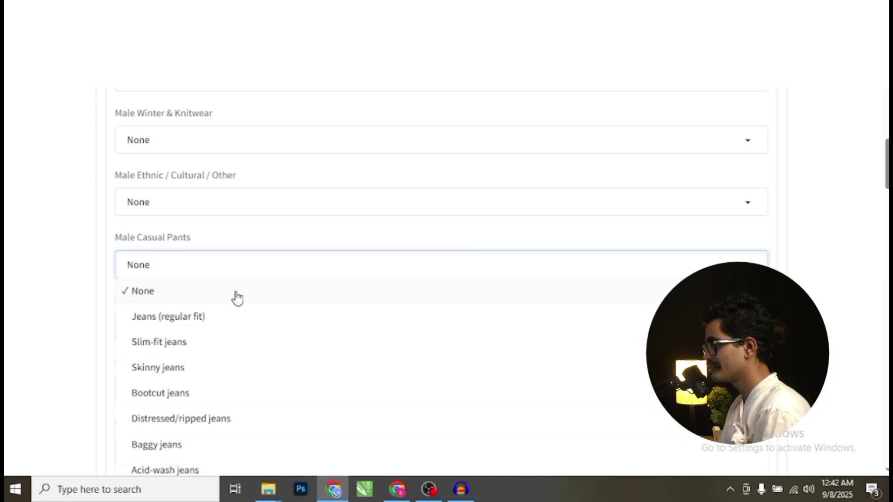
scroll(233, 300, down, 6)
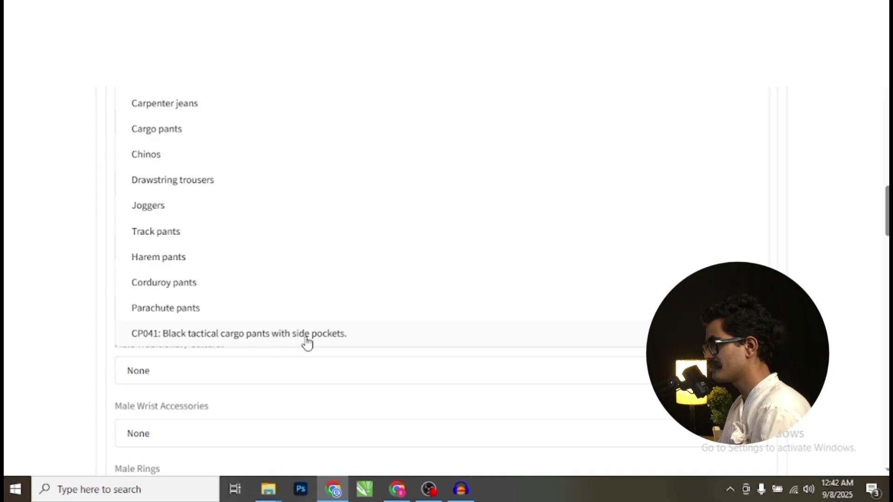
click(160, 344)
- Set Male Boots to "CP041: Black rugged sneakers/boots with laces visible."
scroll(185, 278, up, 3)
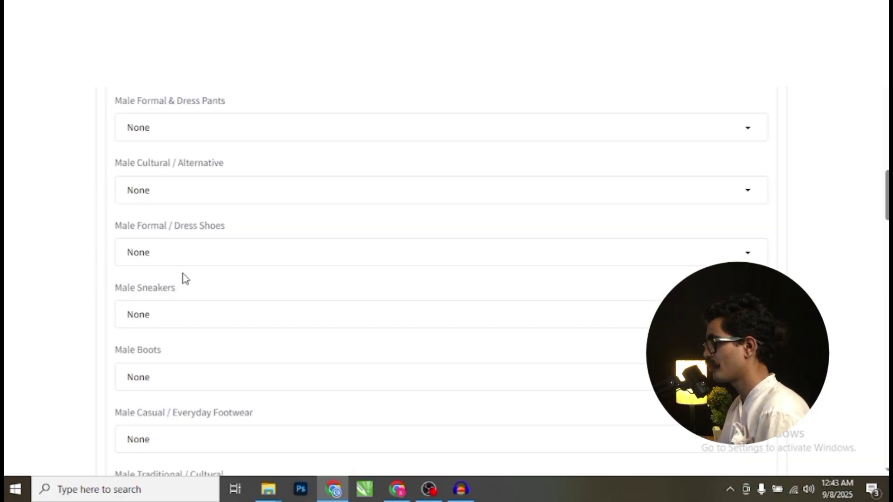
scroll(185, 278, down, 1)
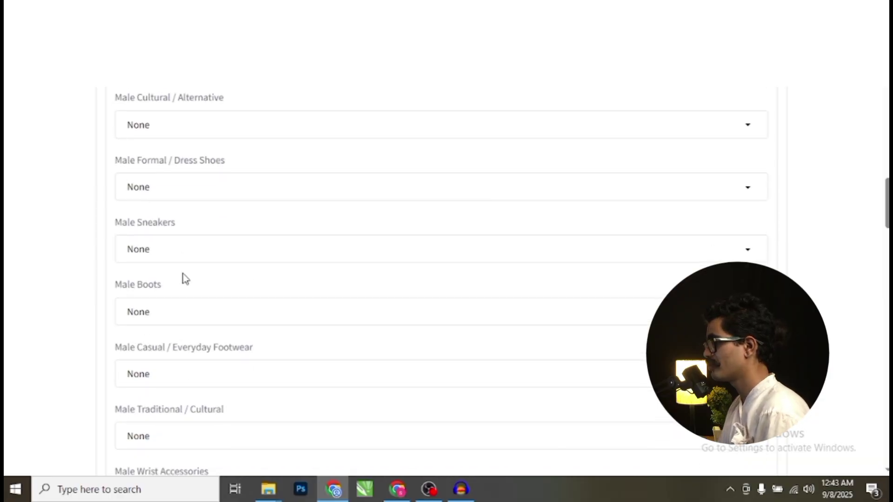
click(183, 312)
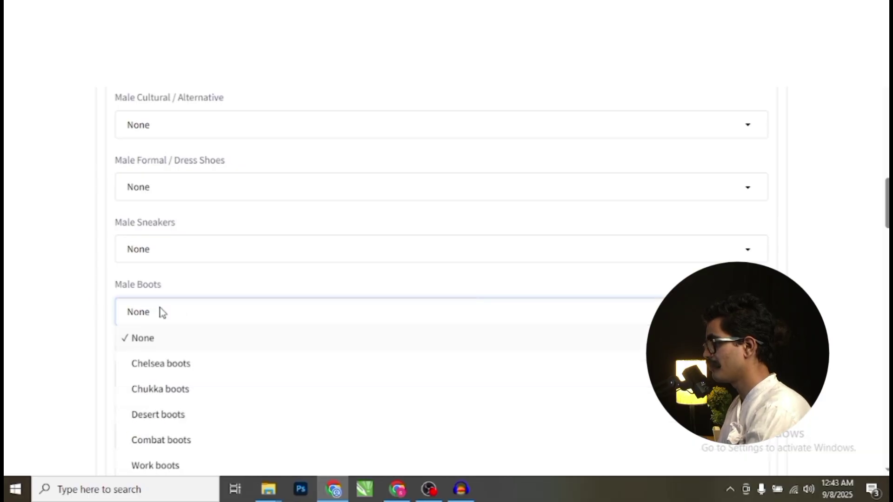
scroll(187, 314, down, 7)
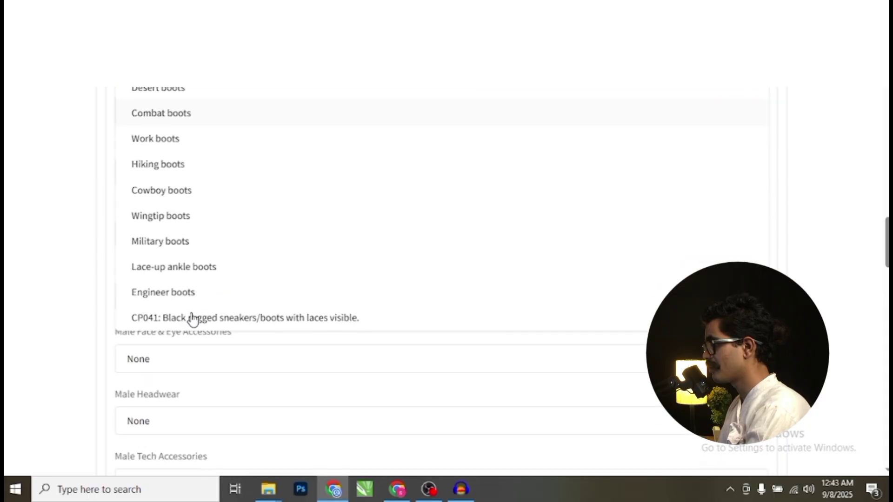
click(240, 318)
scroll(242, 309, up, 6)
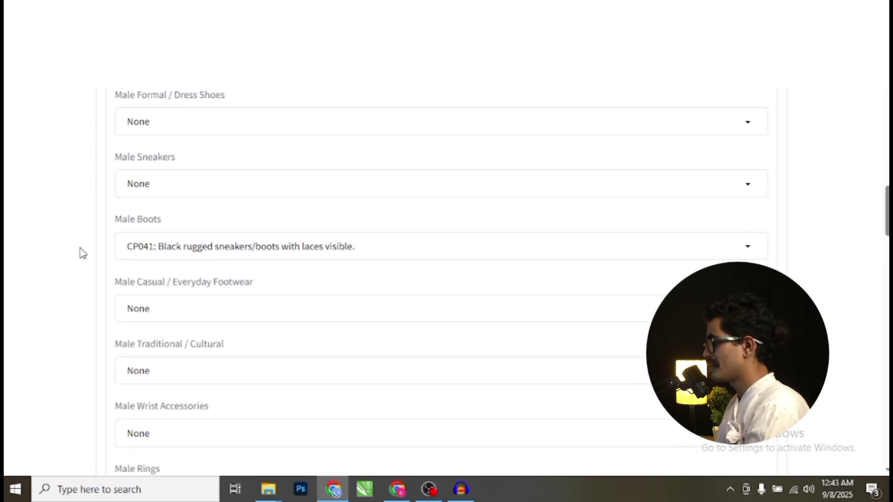
- In the Animal Options, set the animal to "CP041: Barn owl" and the animal type to Realistic Animal
scroll(228, 264, down, 3)
scroll(205, 263, down, 2)
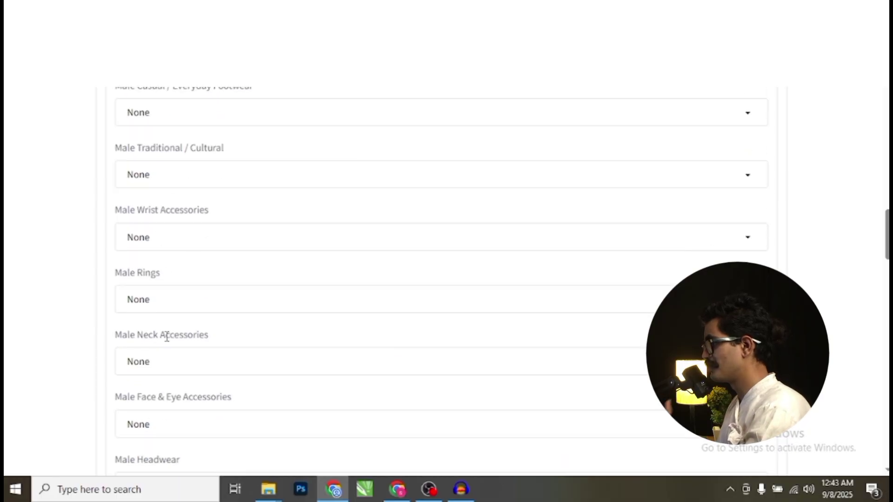
scroll(165, 338, down, 3)
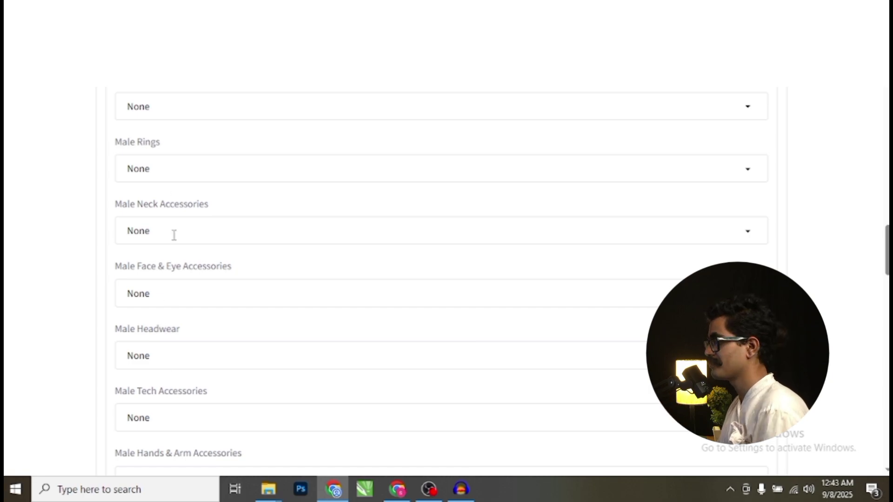
scroll(167, 269, down, 9)
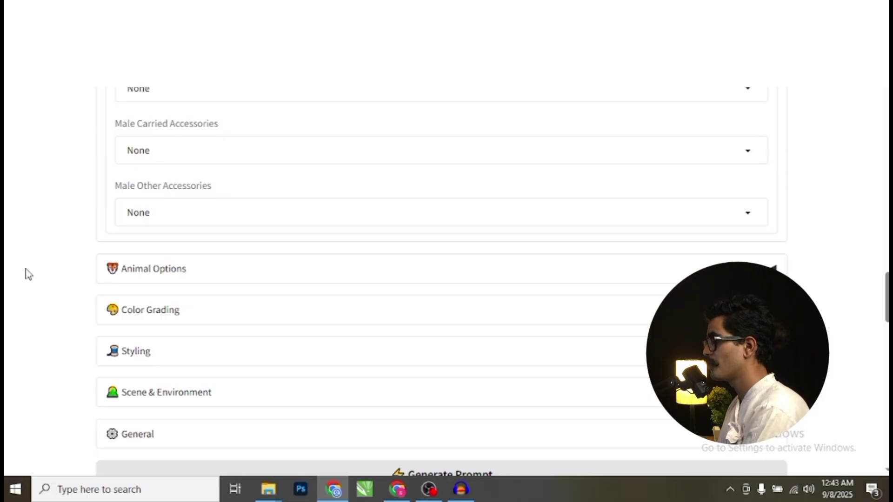
click(193, 279)
scroll(195, 279, down, 3)
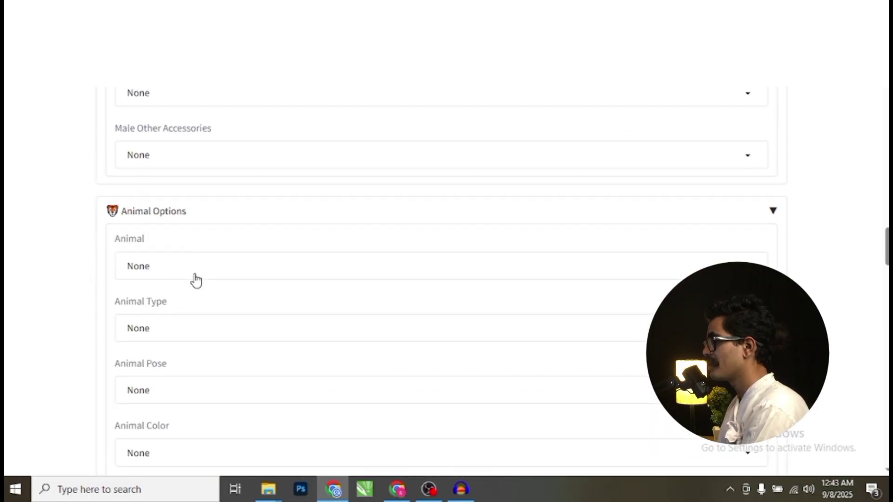
click(177, 194)
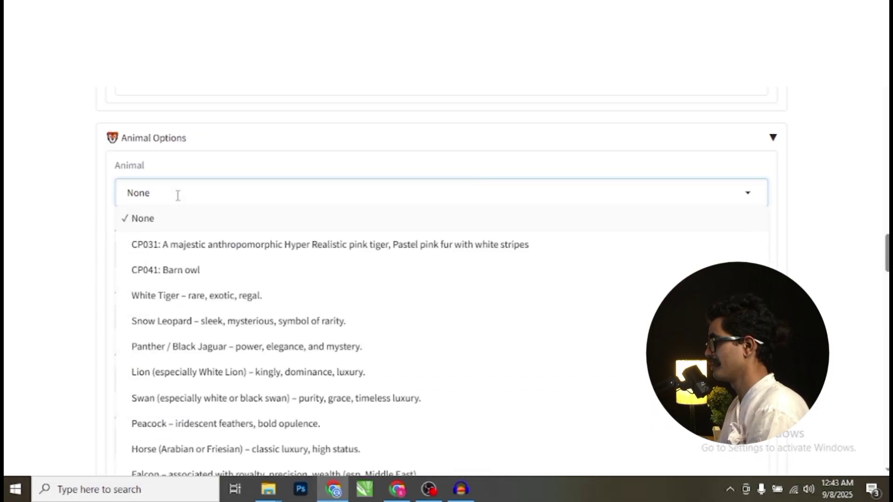
click(186, 274)
click(131, 253)
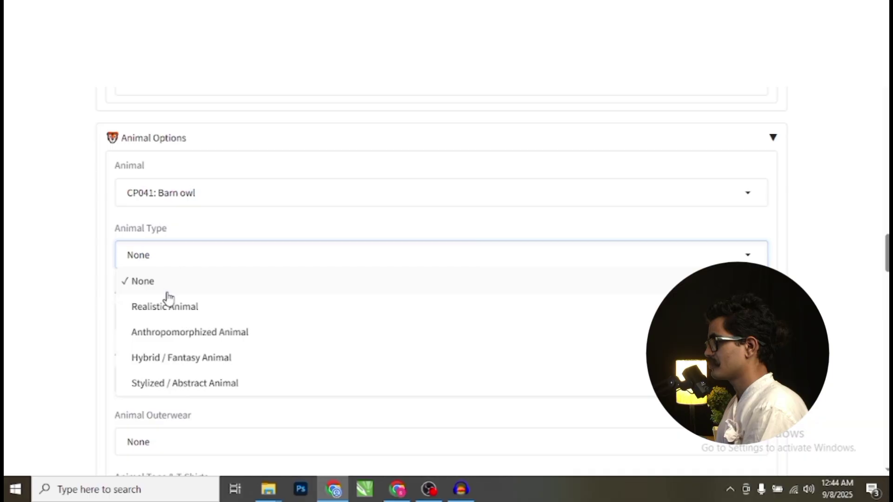
click(191, 306)
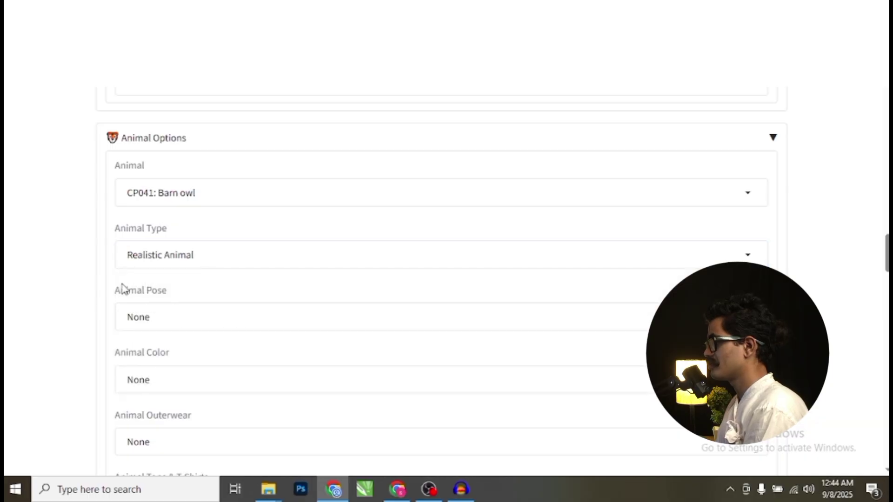
- Set the Animal Pose to the CP041 mid-flight option with wings spread wide above the model's head
scroll(168, 193, down, 1)
scroll(160, 250, down, 1)
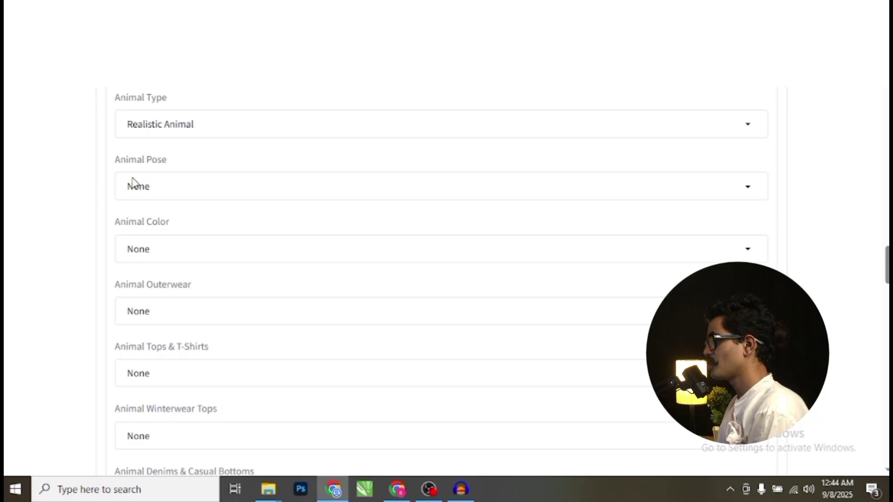
drag(112, 172, 184, 179)
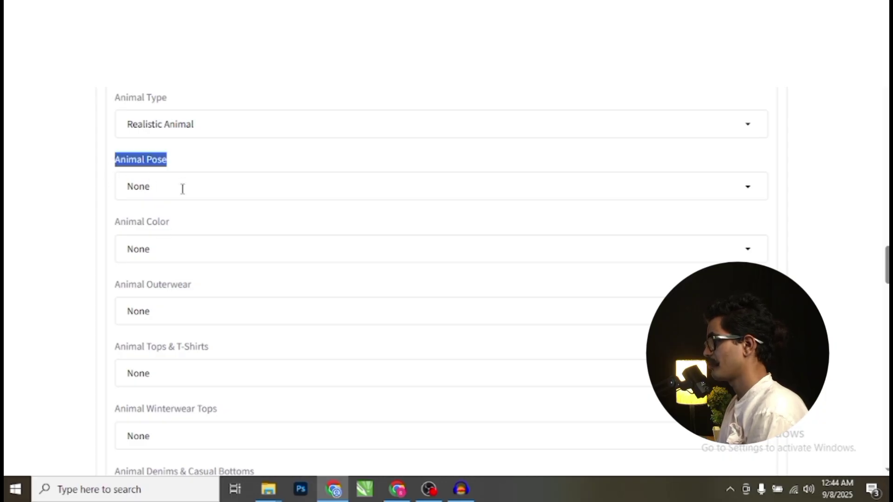
click(182, 189)
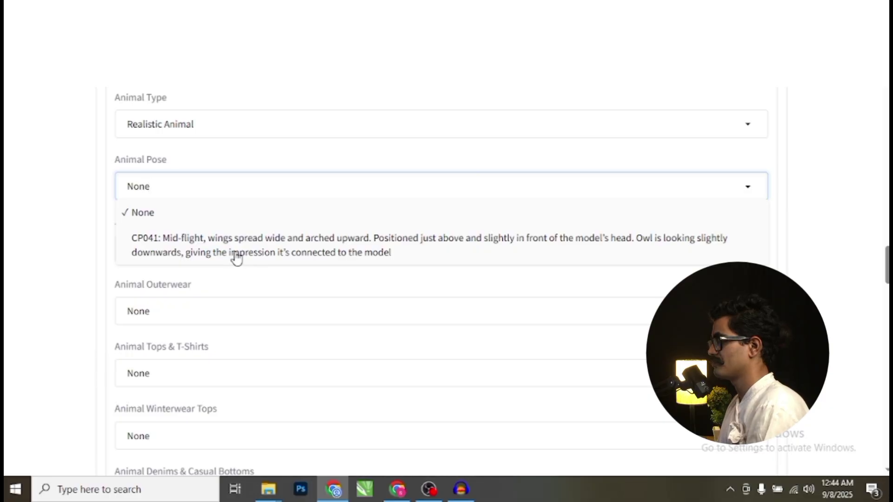
click(218, 252)
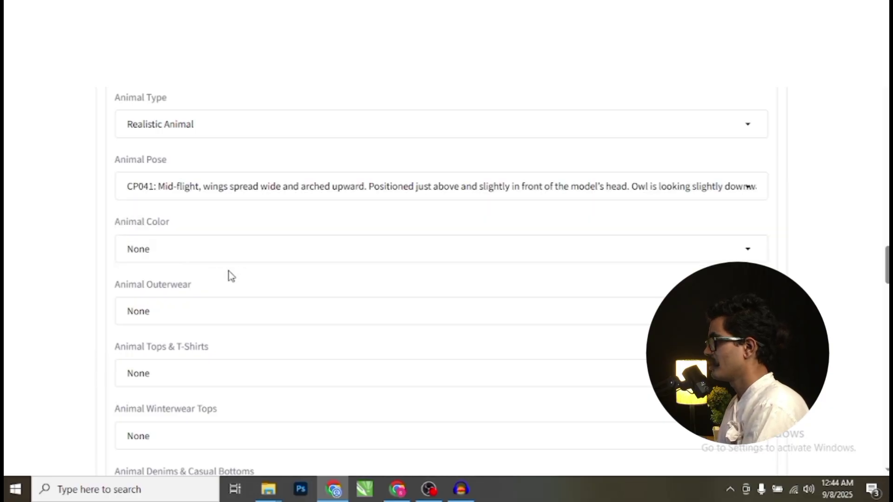
scroll(197, 261, down, 1)
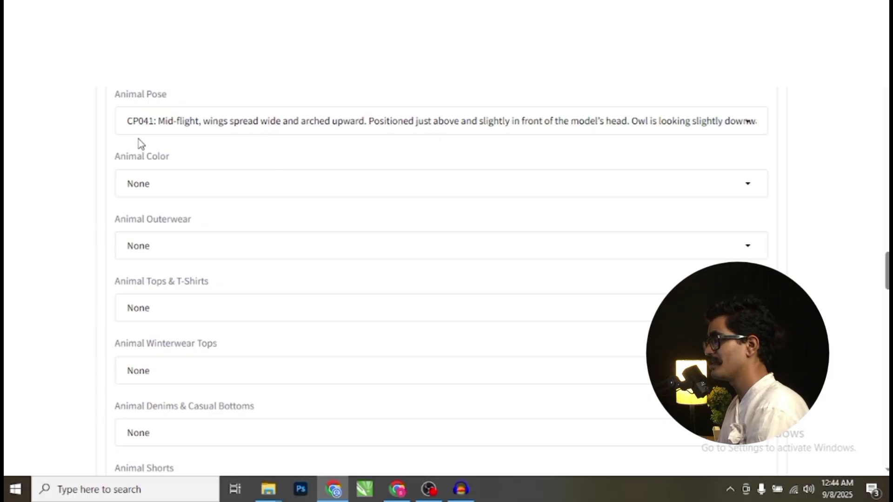
click(129, 122)
drag(129, 122, 149, 121)
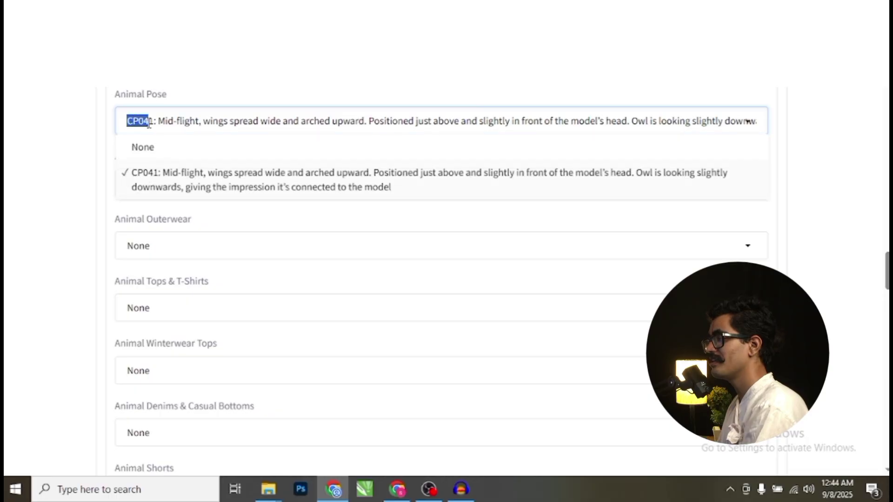
click(73, 154)
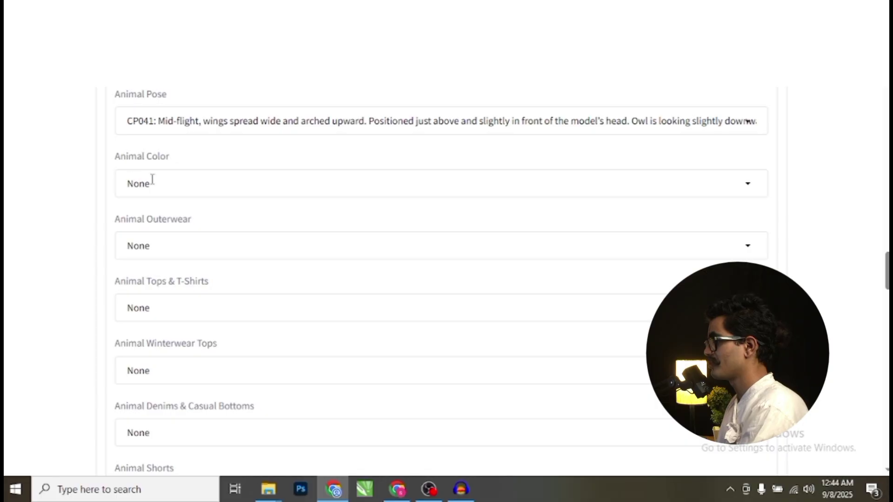
- Set the Animal Color to White
click(180, 185)
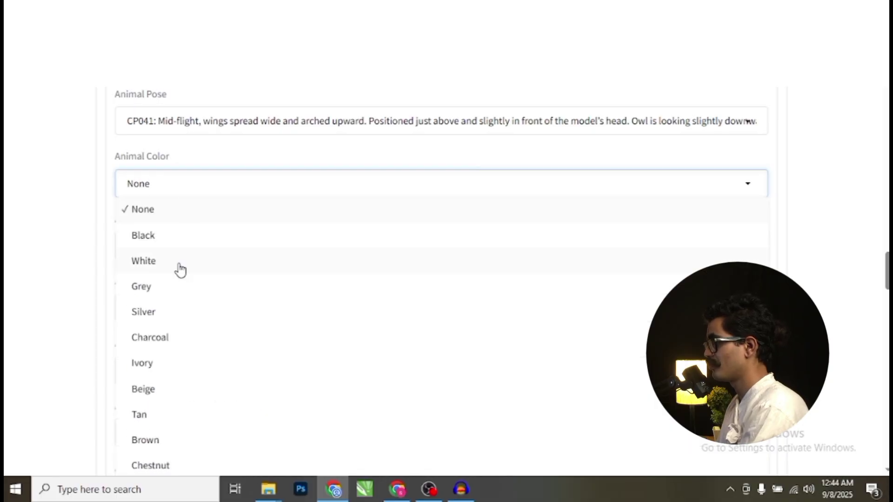
click(152, 264)
scroll(125, 207, down, 1)
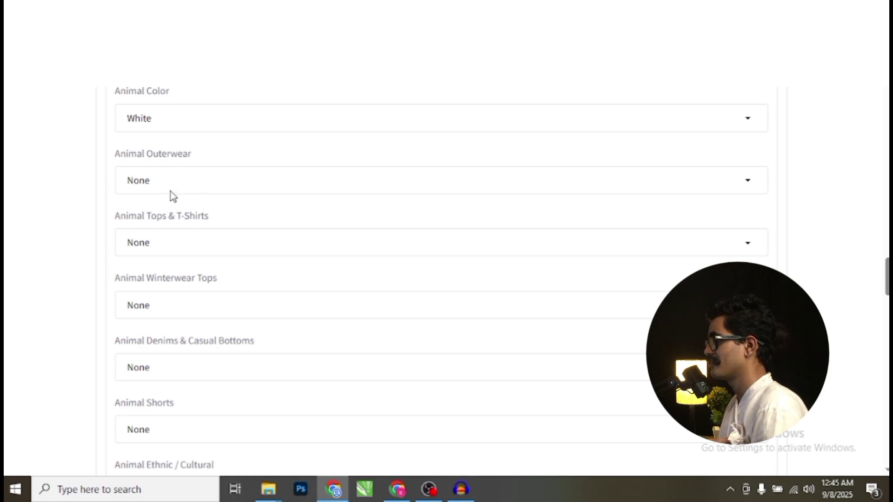
- Review the remaining animal clothing, footwear, jewelry and accessory options through to the end of the Animal Options
scroll(186, 233, down, 1)
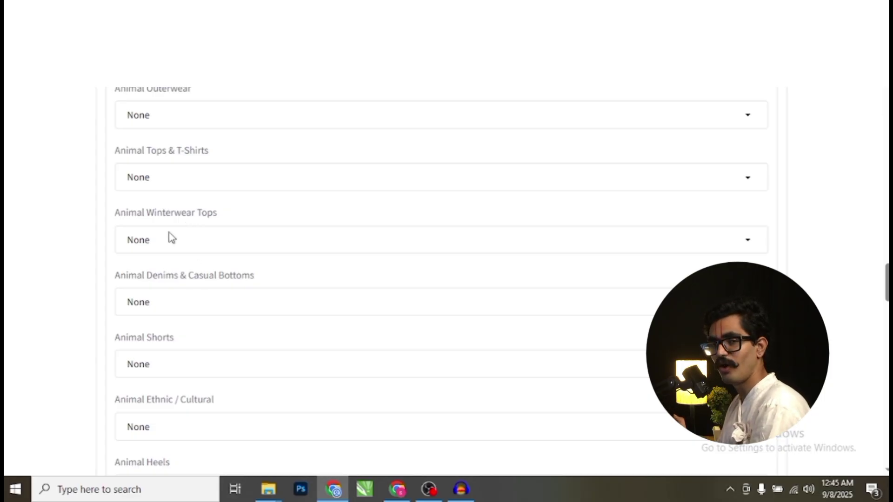
scroll(169, 237, down, 2)
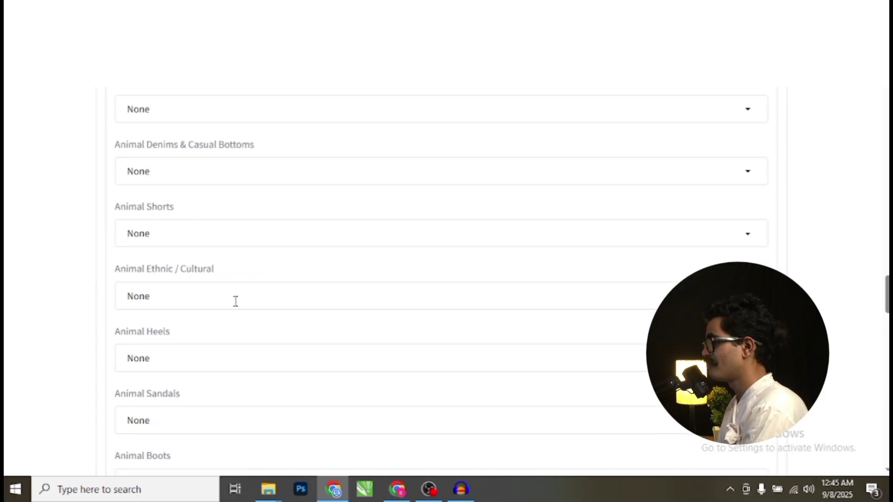
scroll(221, 291, down, 8)
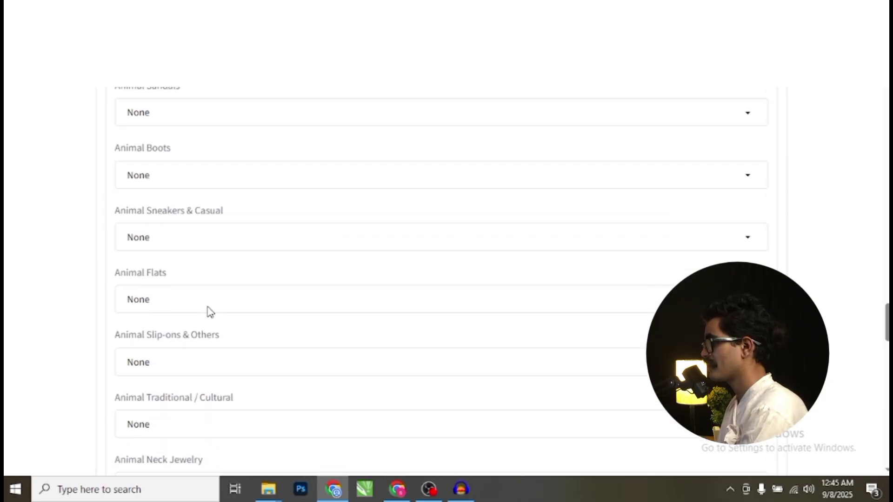
scroll(209, 311, down, 4)
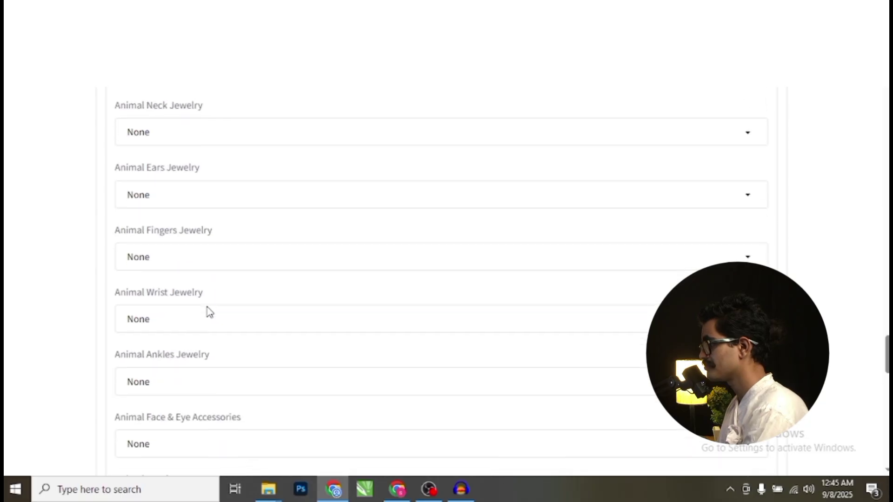
scroll(210, 312, up, 1)
scroll(210, 311, up, 2)
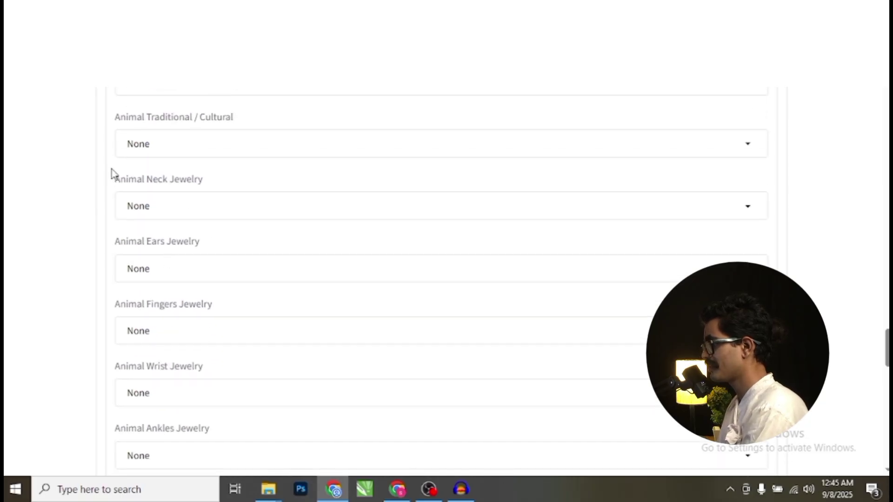
drag(112, 174, 203, 180)
scroll(215, 350, down, 7)
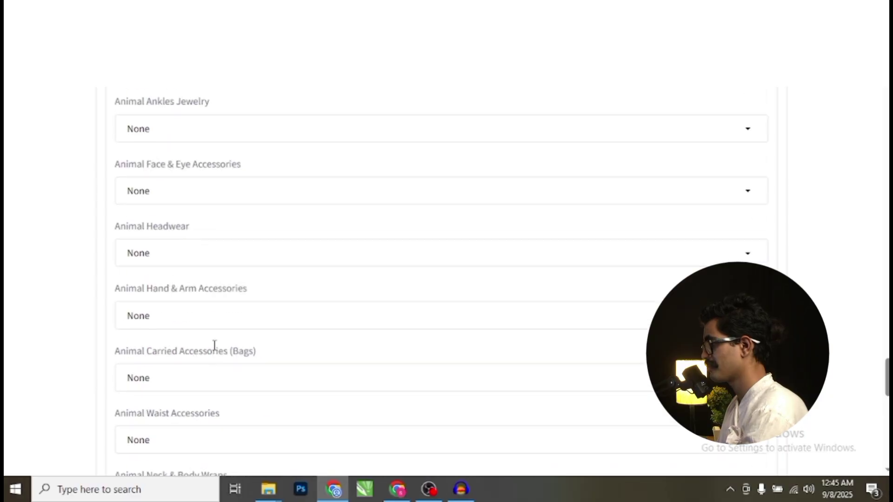
scroll(214, 345, down, 3)
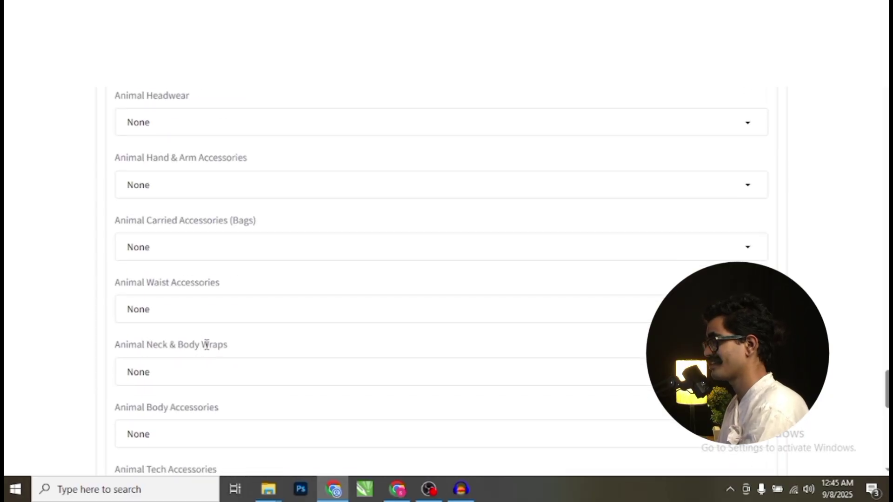
scroll(207, 345, down, 7)
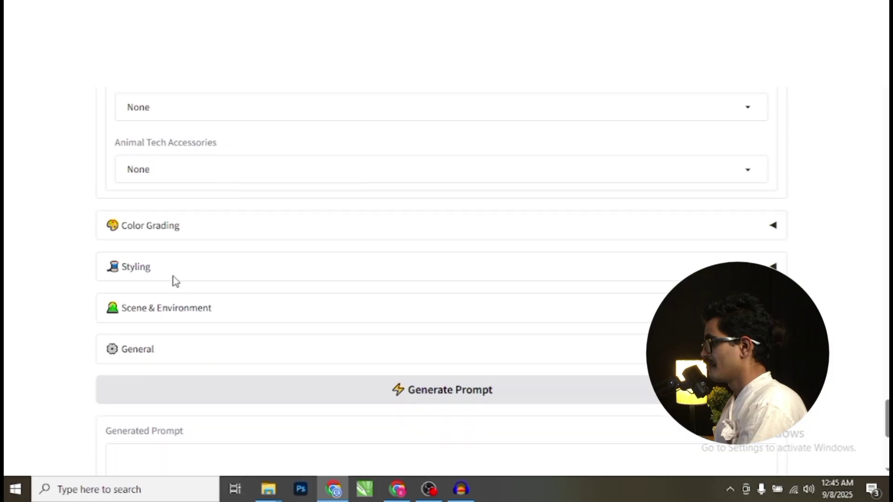
- Look over the Color Grading options and collapse the section again without choosing any
click(318, 233)
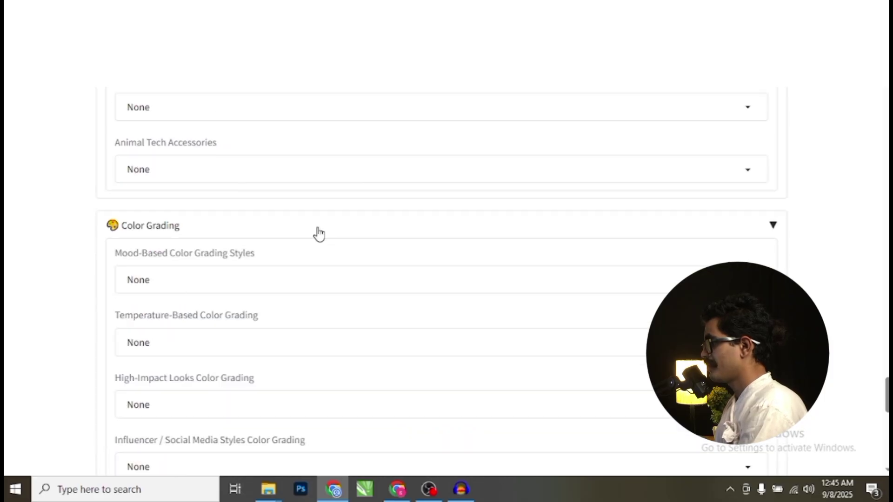
scroll(293, 313, down, 4)
scroll(289, 186, up, 3)
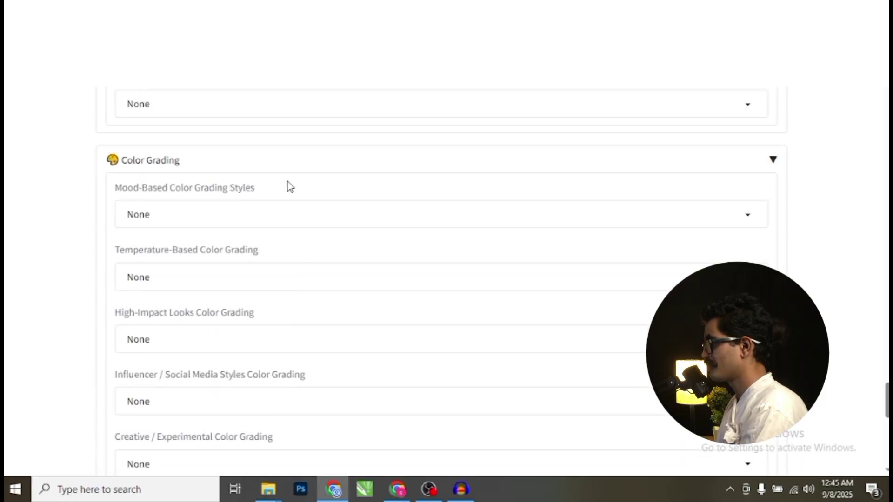
click(271, 160)
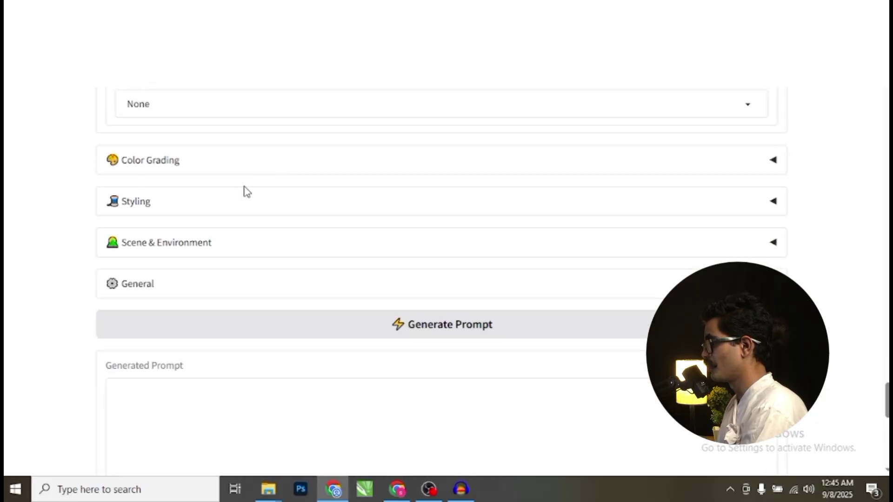
- In the Styling section, set the Special Effect to the CP041 Red Motion Blur Effect option
click(151, 206)
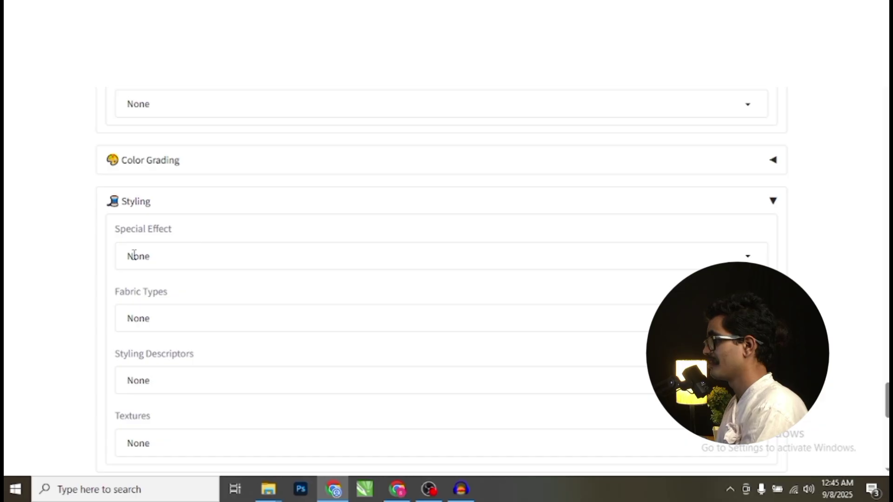
click(203, 255)
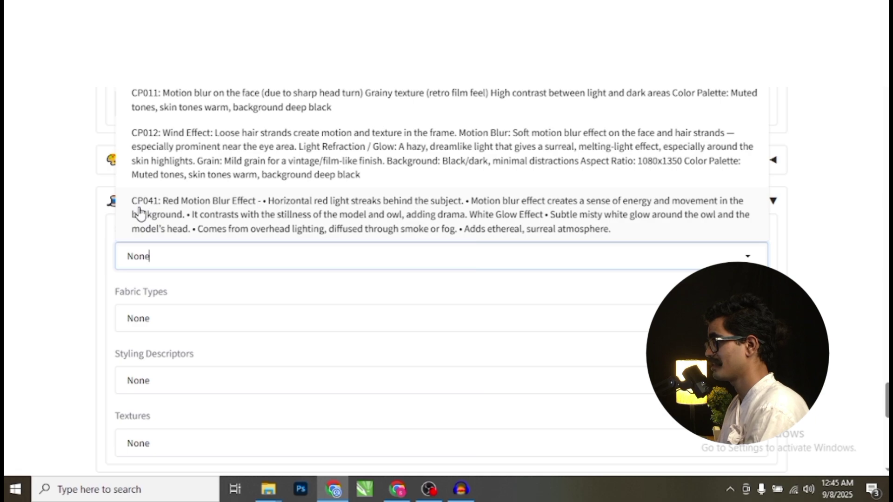
click(182, 214)
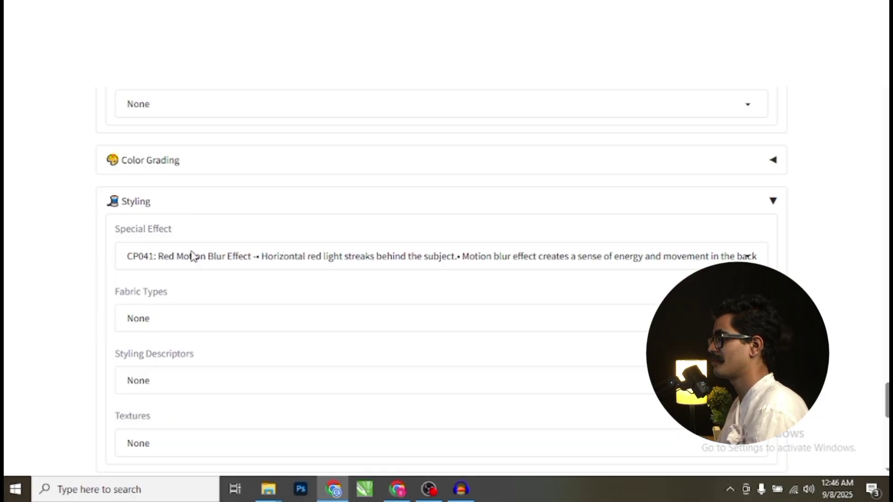
click(297, 259)
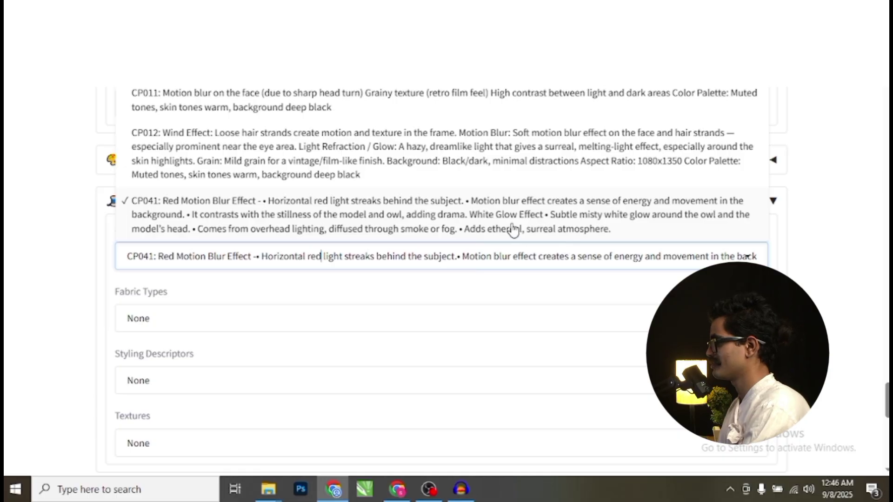
click(482, 223)
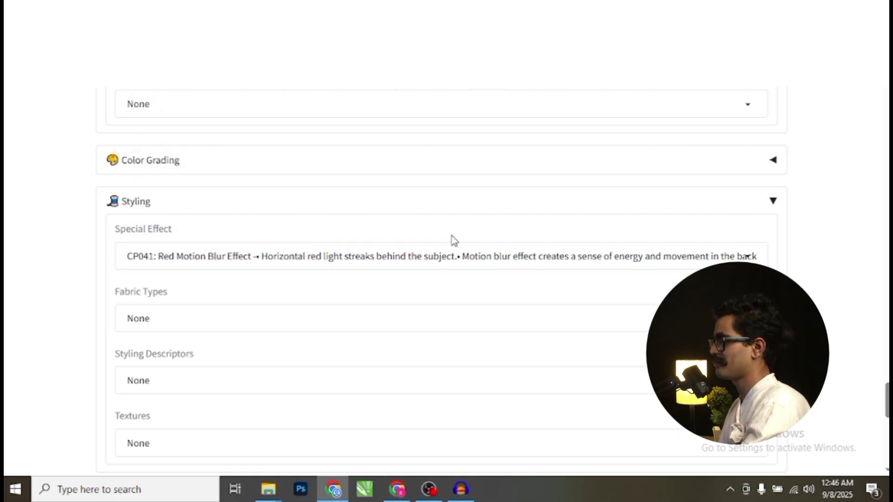
- Set Textures to the CP041 option with smooth clothing against a rough, gritty concrete floor
scroll(207, 343, down, 1)
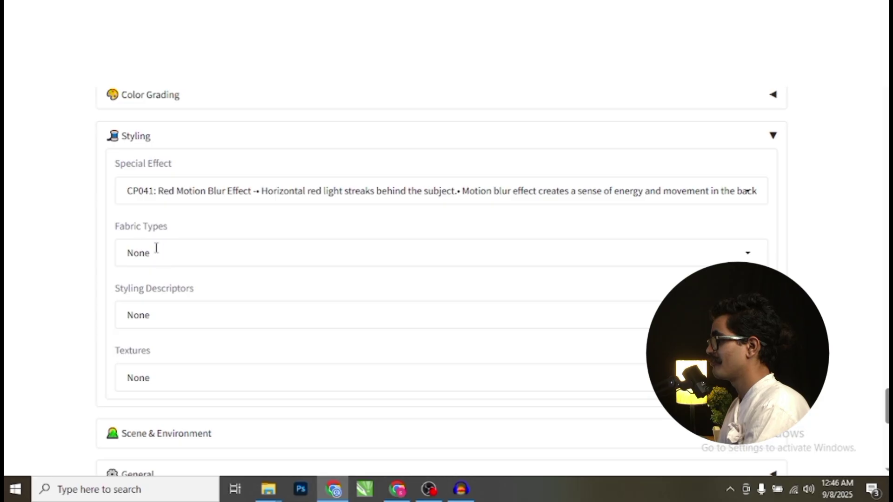
scroll(272, 251, down, 2)
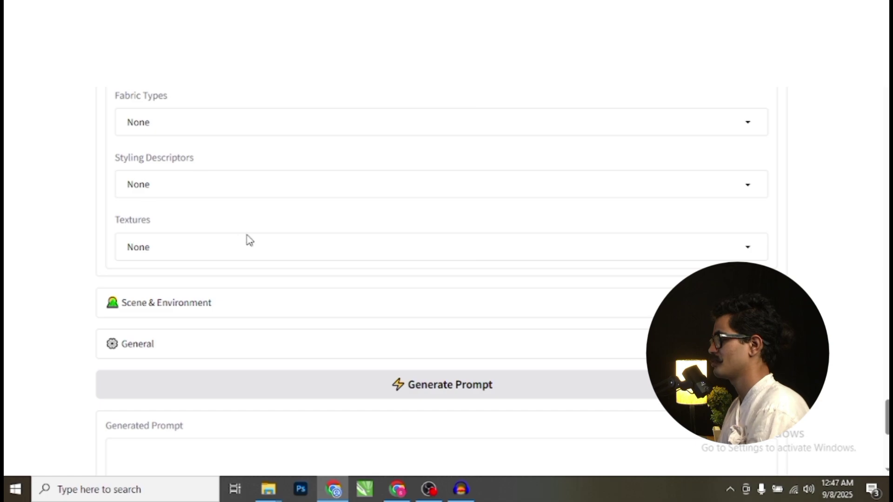
click(184, 254)
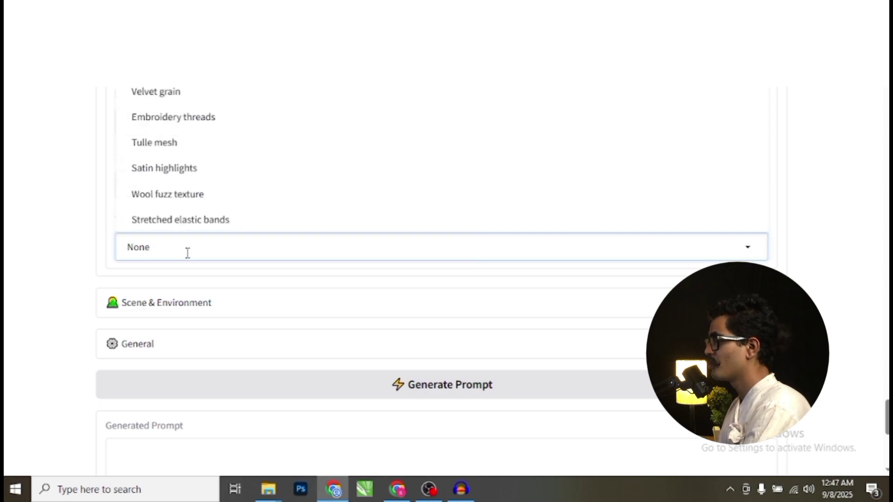
scroll(247, 225, down, 2)
scroll(247, 227, up, 15)
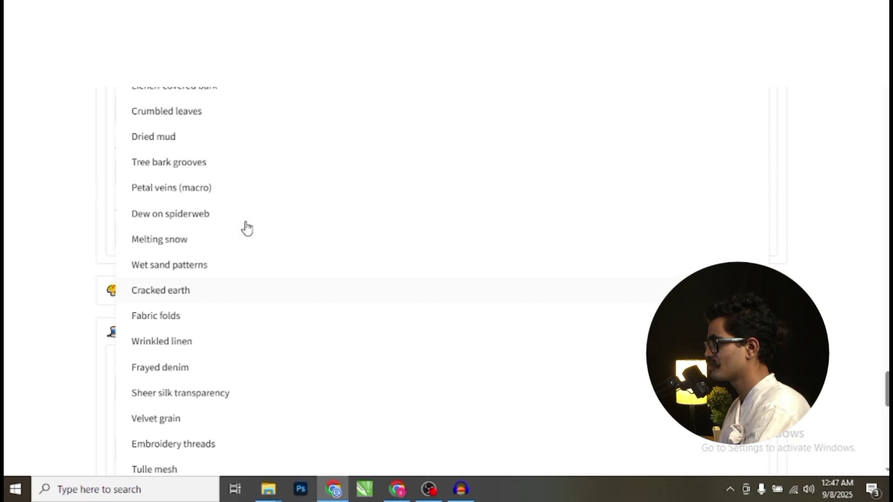
scroll(247, 227, up, 18)
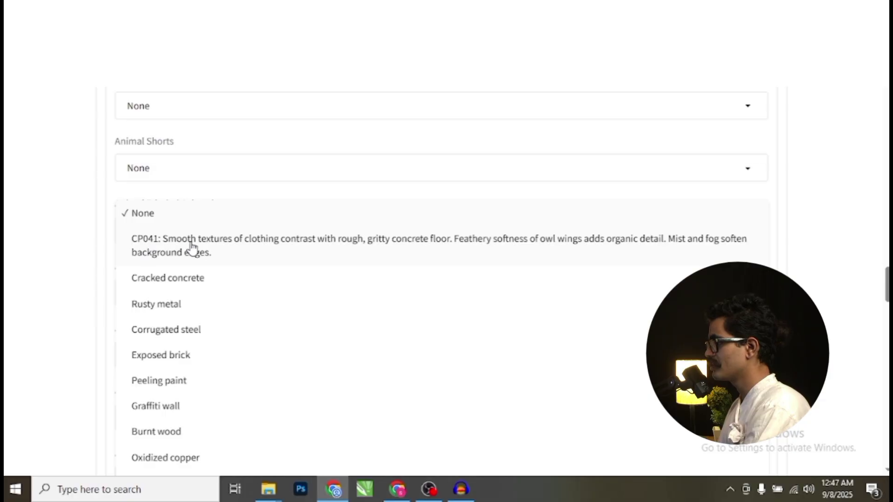
click(251, 258)
- In Scene & Environment, set Environments to the CP041 option with a dark, empty, misty background
scroll(251, 258, down, 1)
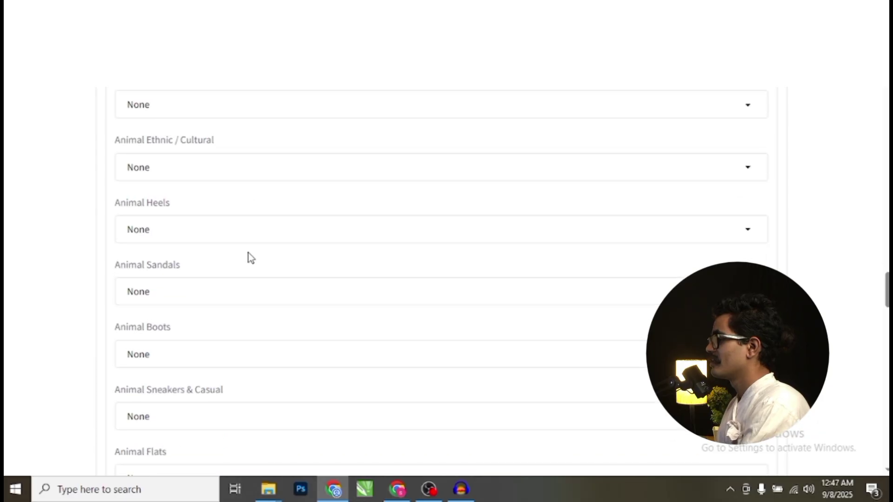
scroll(252, 258, up, 1)
scroll(251, 258, up, 6)
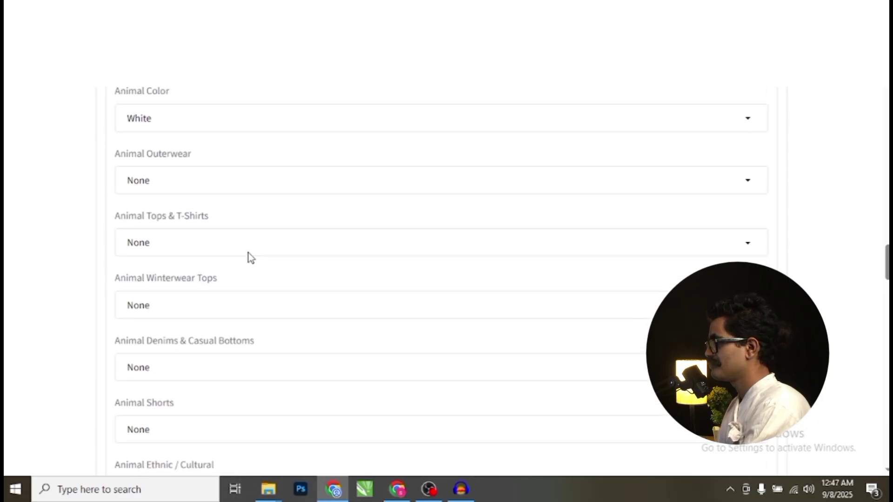
scroll(252, 258, down, 9)
scroll(252, 258, down, 20)
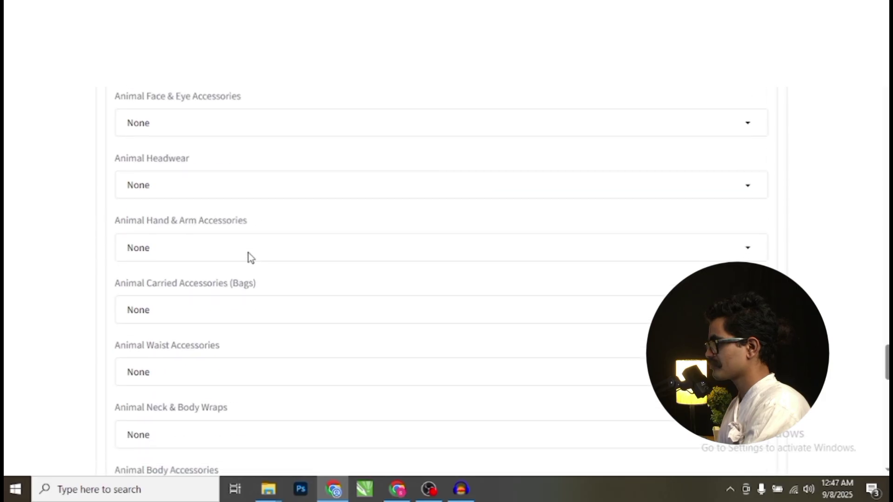
scroll(251, 258, down, 8)
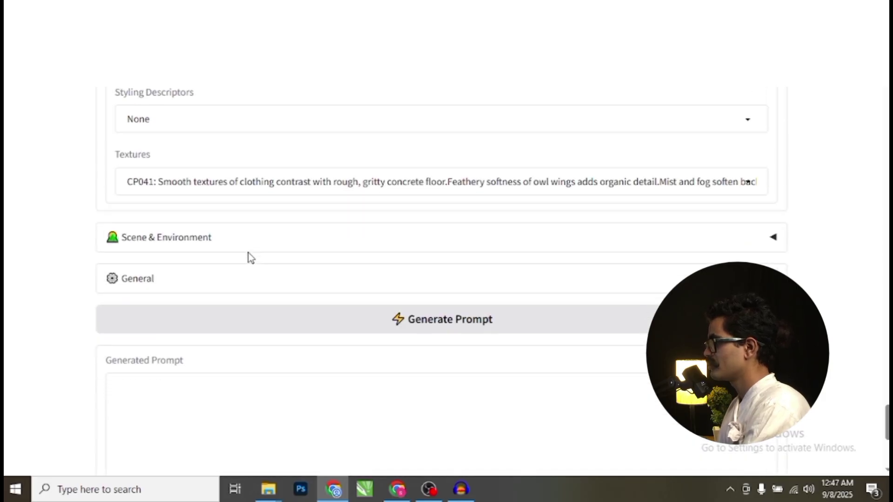
scroll(251, 259, up, 2)
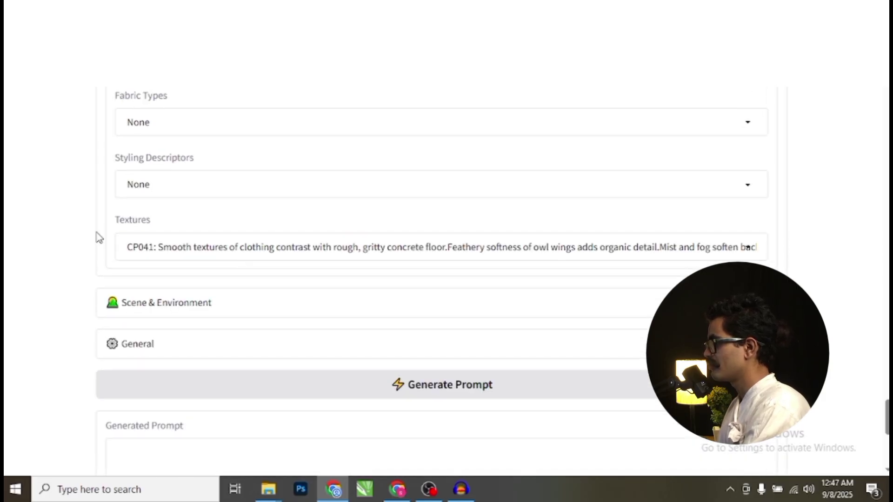
click(197, 305)
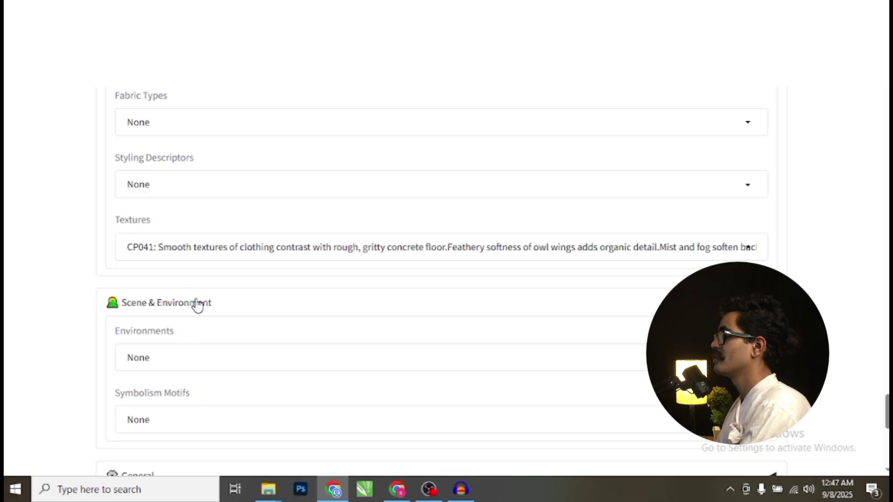
scroll(257, 315, down, 1)
click(171, 292)
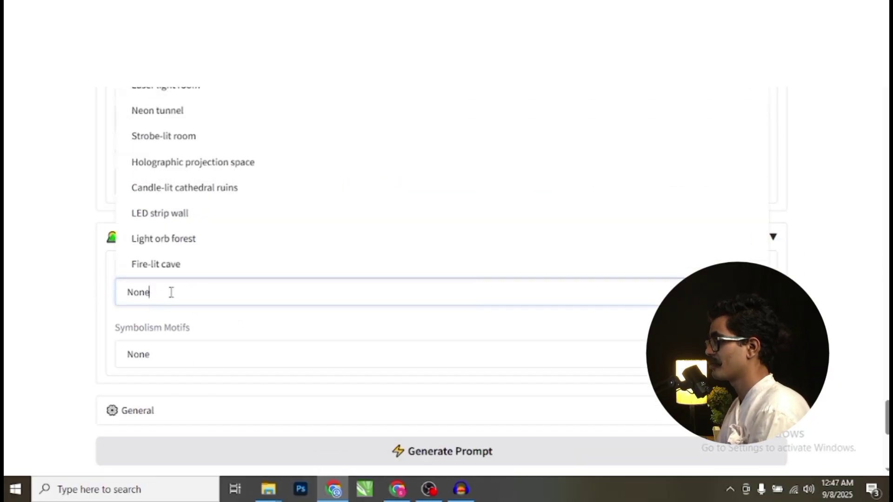
scroll(200, 281, up, 15)
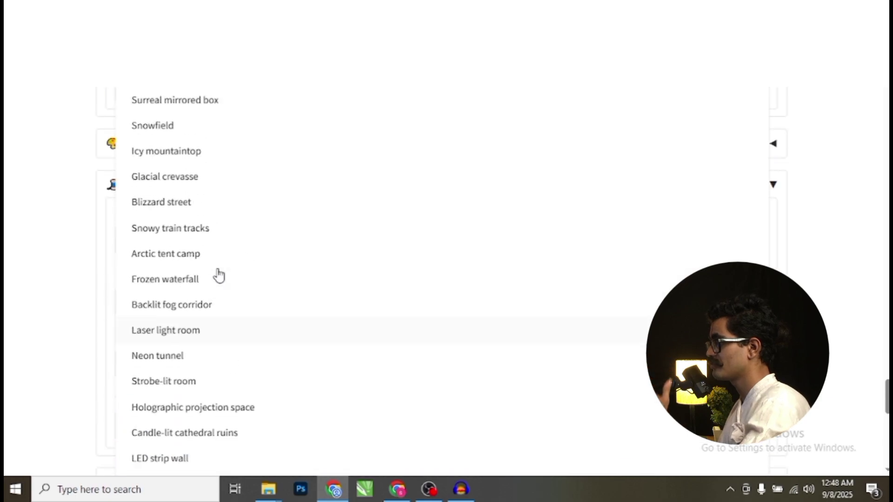
scroll(218, 275, up, 12)
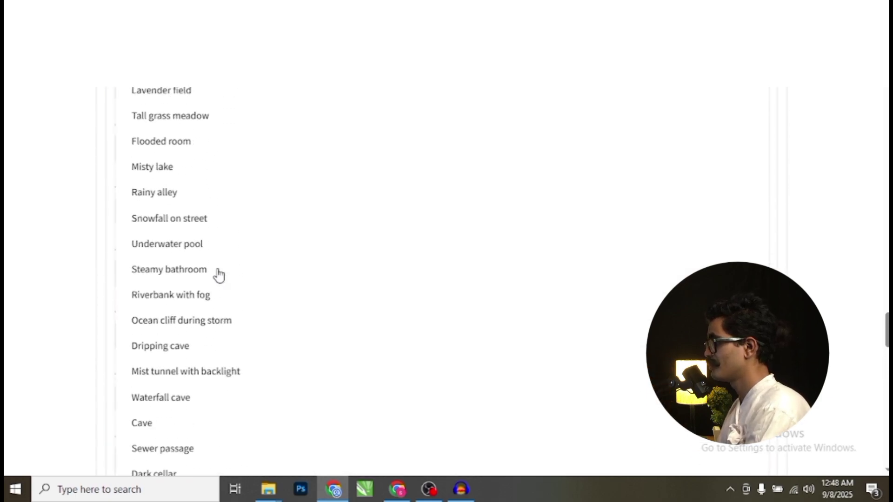
scroll(219, 275, up, 10)
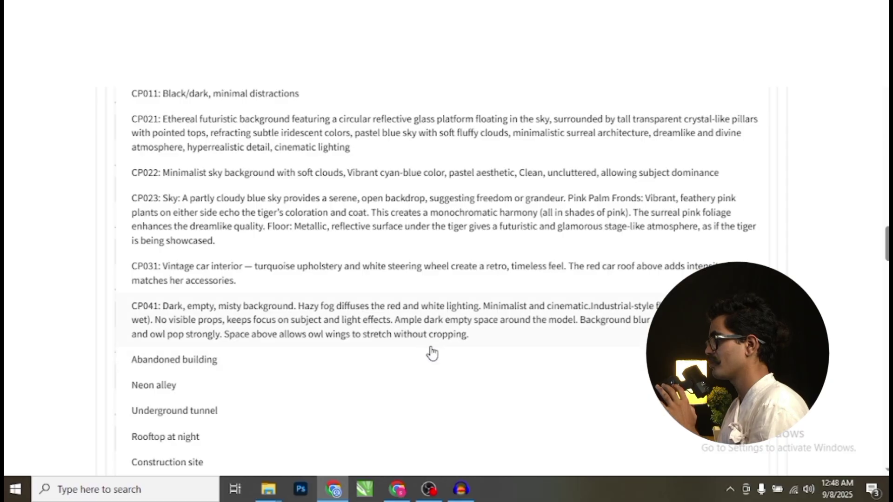
click(170, 308)
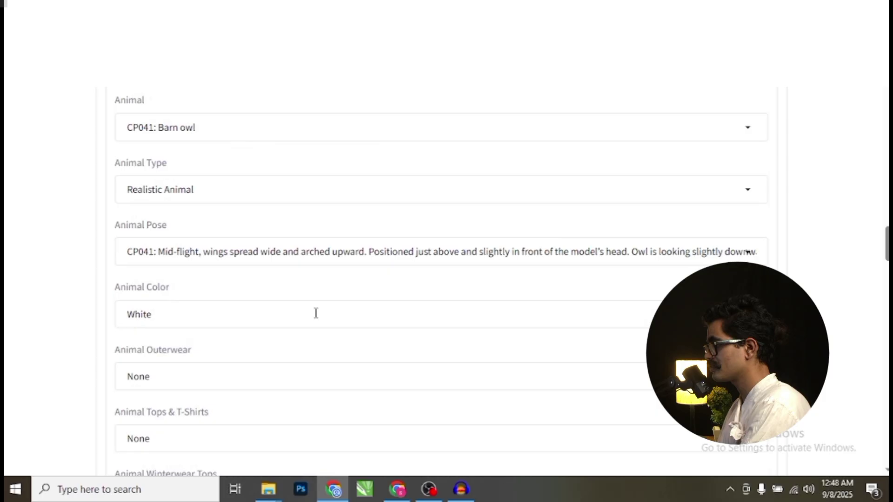
click(250, 247)
click(91, 287)
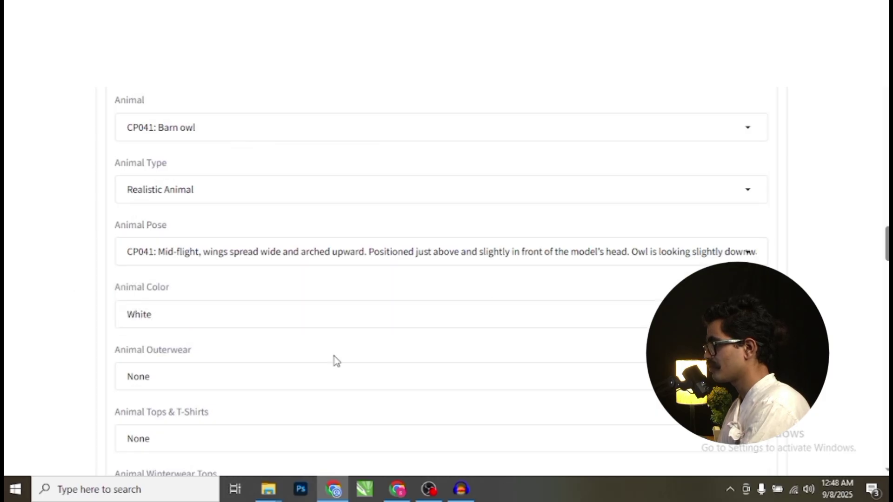
- Reopen the Environments choices to read the full CP041 description, and keep that option selected
scroll(335, 361, down, 15)
scroll(335, 361, down, 10)
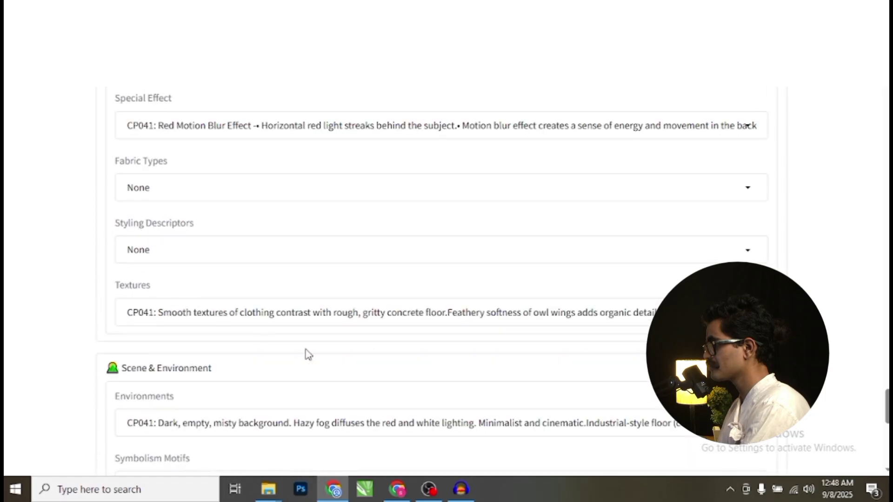
scroll(216, 312, down, 3)
click(234, 291)
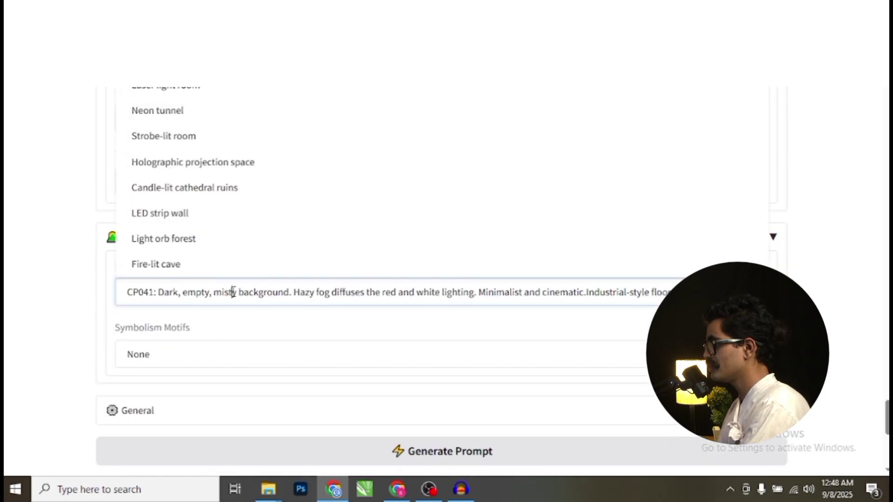
scroll(319, 281, up, 15)
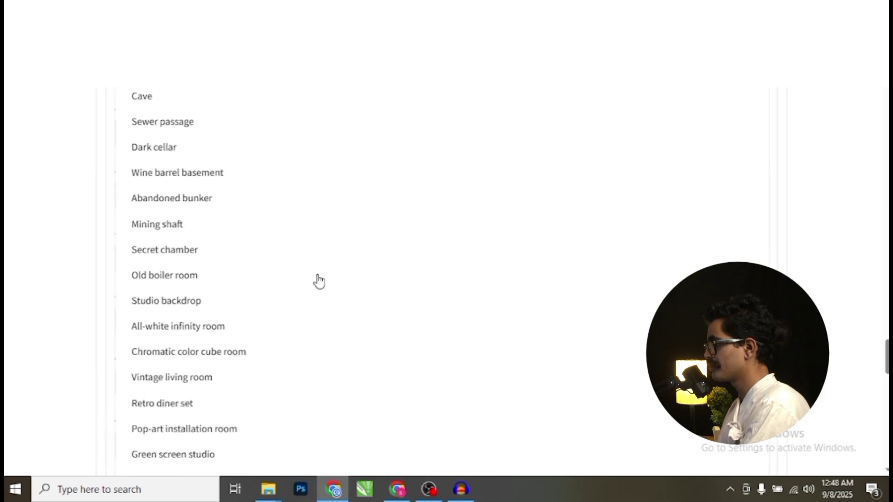
scroll(318, 281, up, 20)
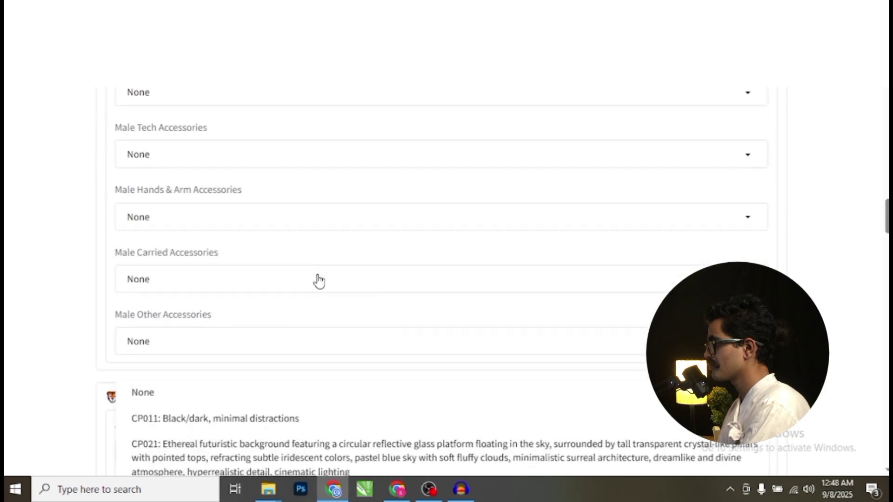
scroll(319, 279, down, 3)
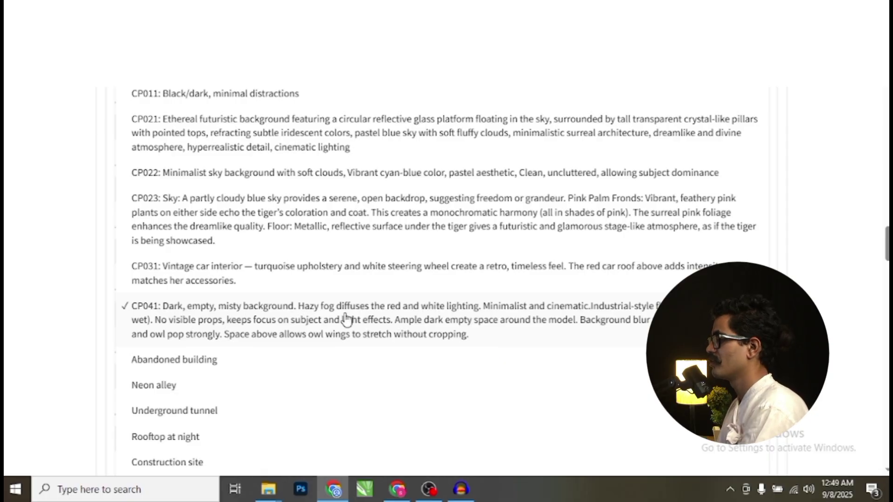
click(319, 320)
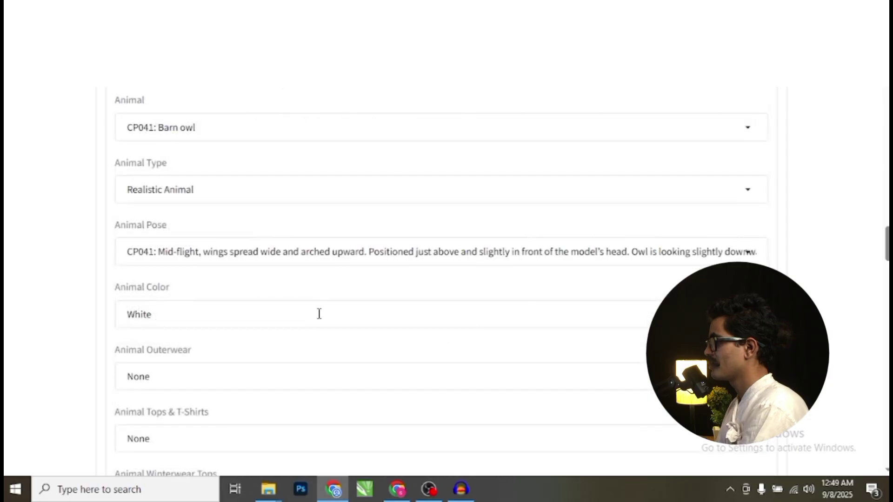
- Review the selected Styling and Scene & Environment options down to the General section
scroll(319, 313, down, 10)
scroll(180, 264, down, 20)
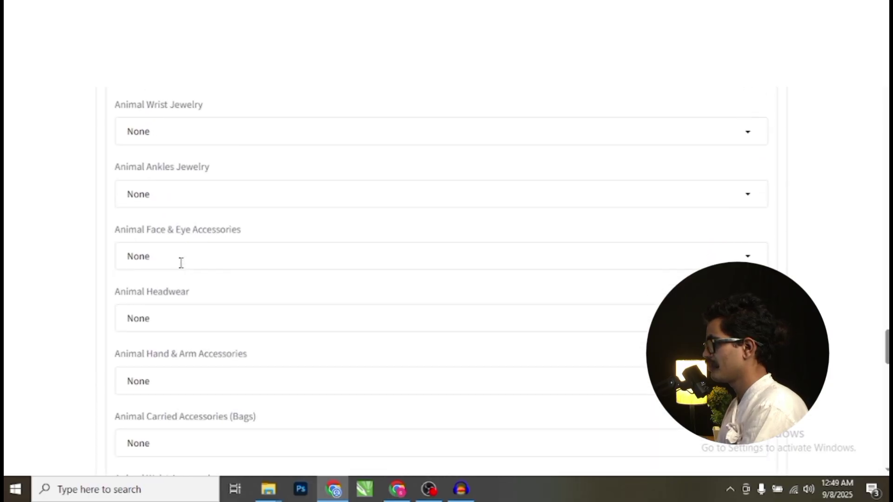
scroll(181, 264, down, 3)
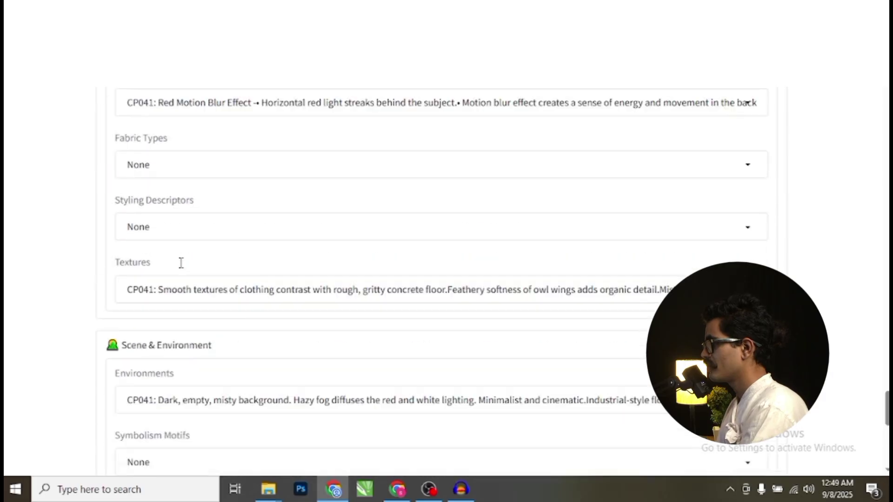
scroll(179, 261, up, 2)
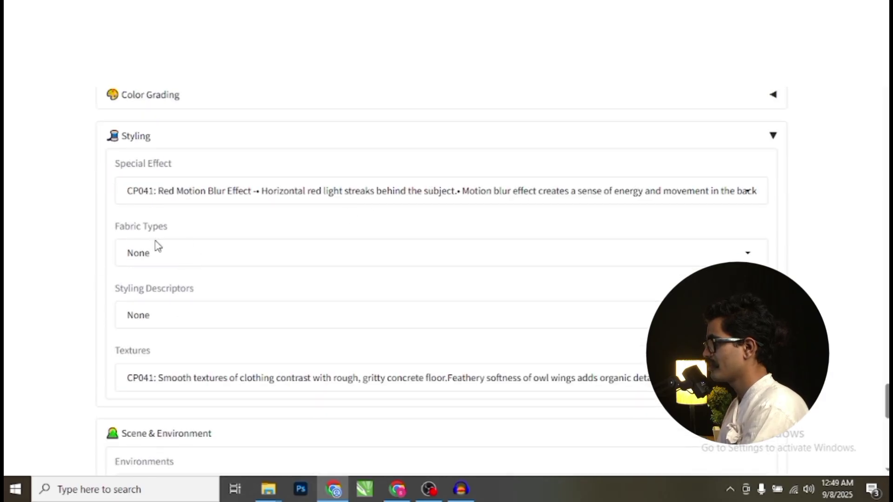
scroll(257, 299, down, 7)
scroll(249, 295, up, 1)
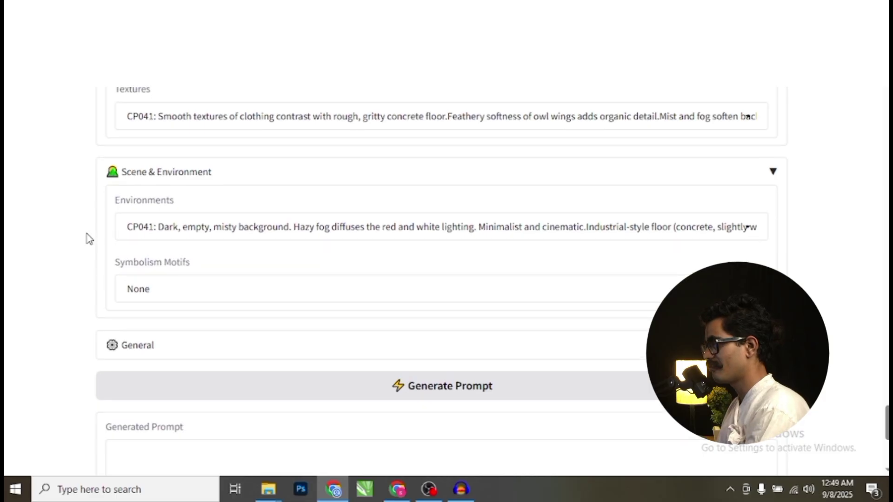
- Expand the General section and set Mood to the CP041 option with a futuristic, surreal, cinematic feel
scroll(186, 283, down, 3)
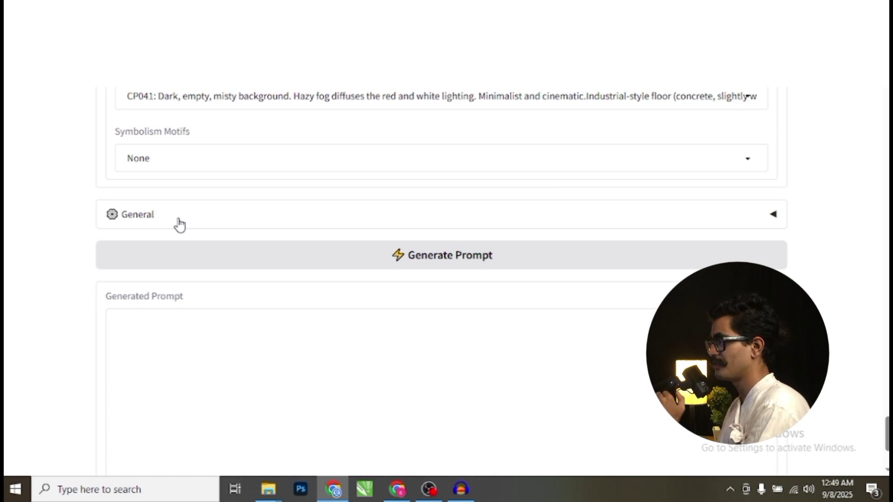
click(180, 225)
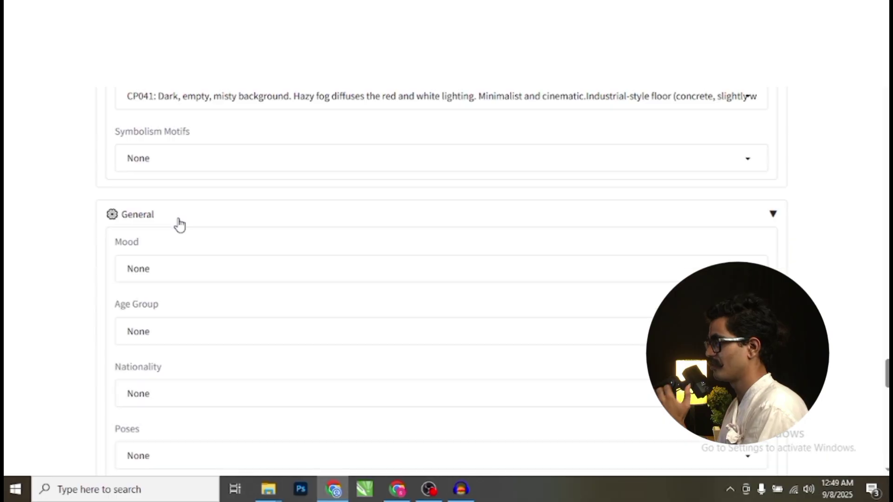
scroll(178, 223, down, 2)
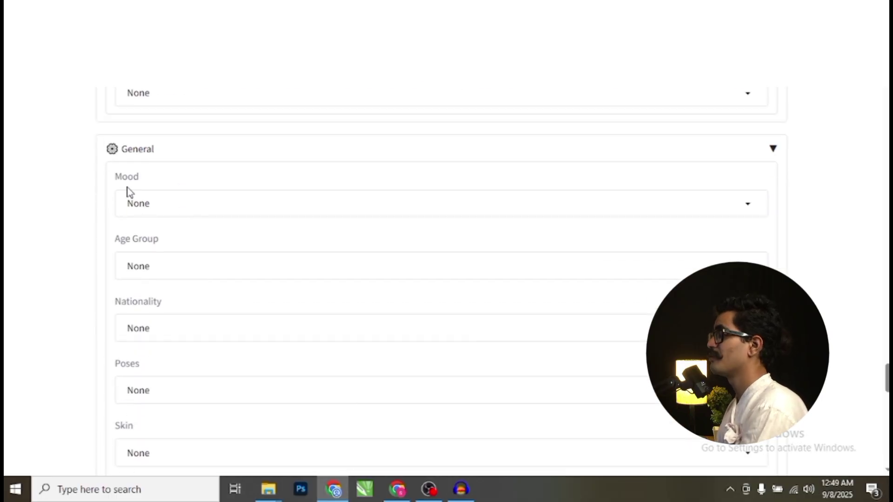
click(171, 207)
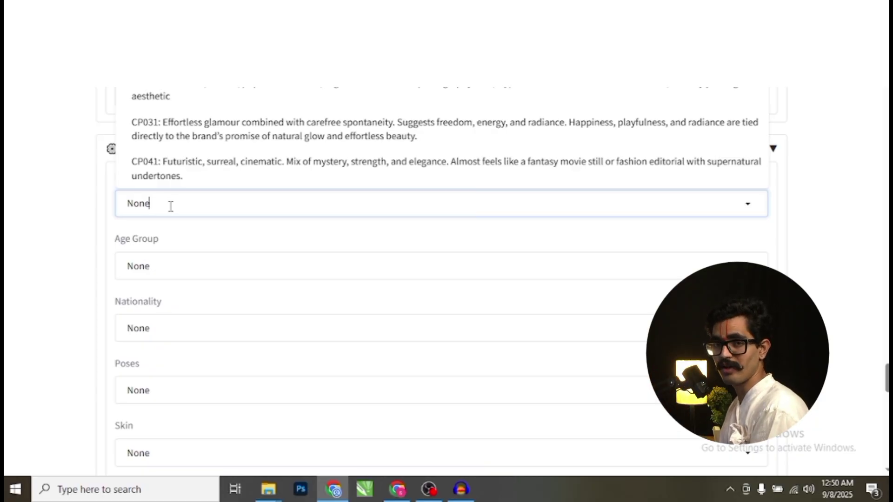
scroll(136, 306, up, 3)
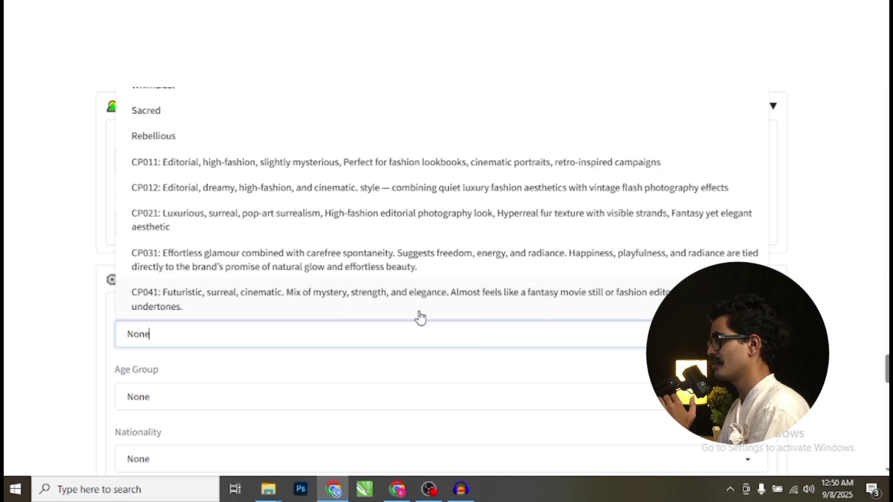
click(200, 307)
- Set the Age Group in the General section to Young Adult: 20 to 39 years old
scroll(186, 313, down, 3)
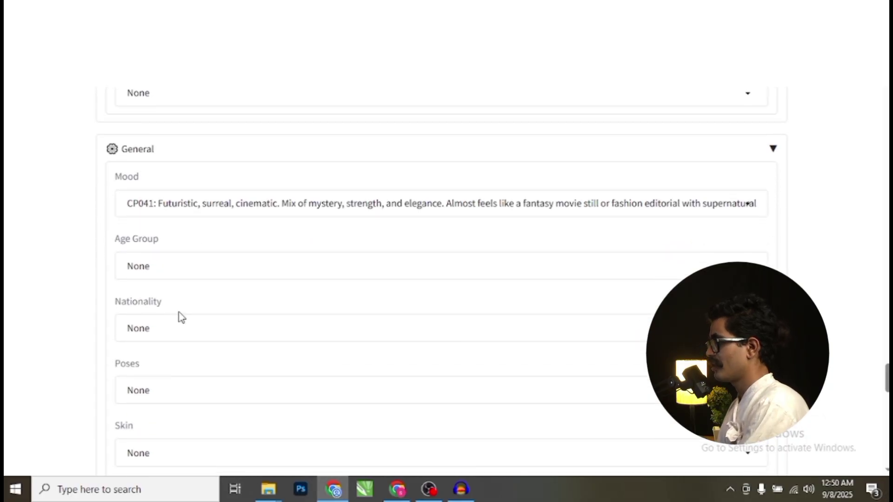
click(174, 262)
scroll(174, 262, up, 2)
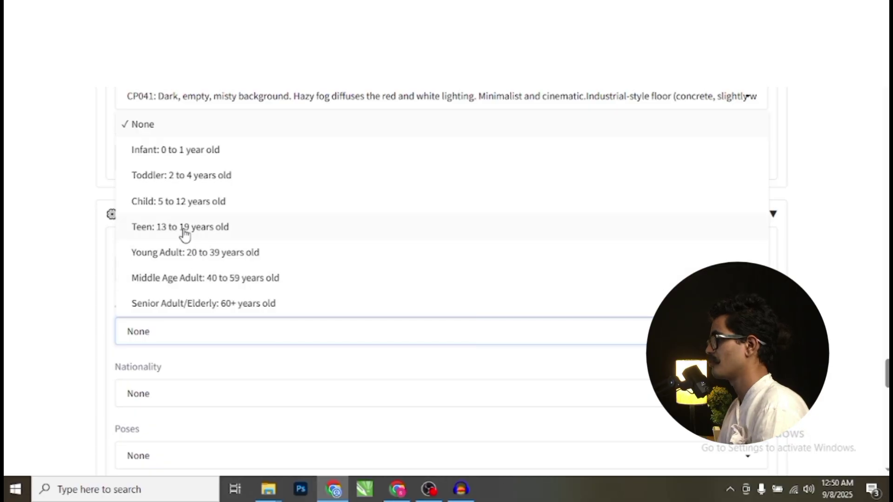
click(175, 255)
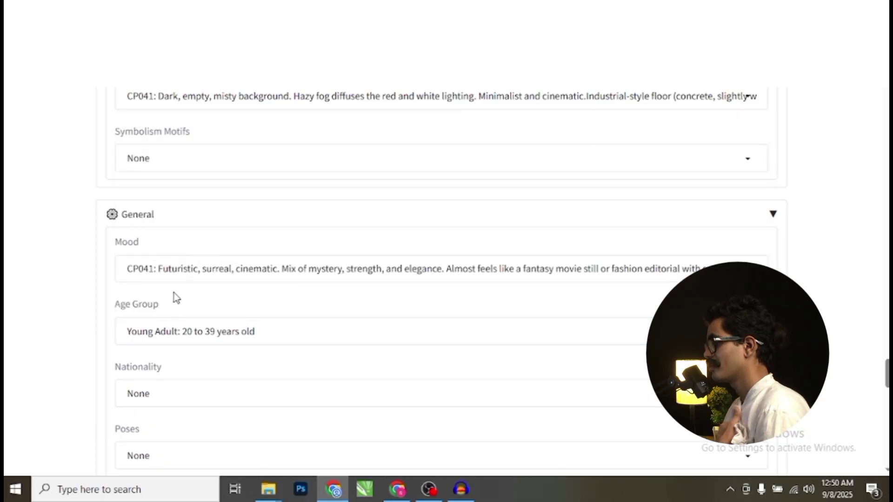
- Set the model's Nationality in the General section to Chinese (China)
scroll(172, 307, down, 3)
click(193, 259)
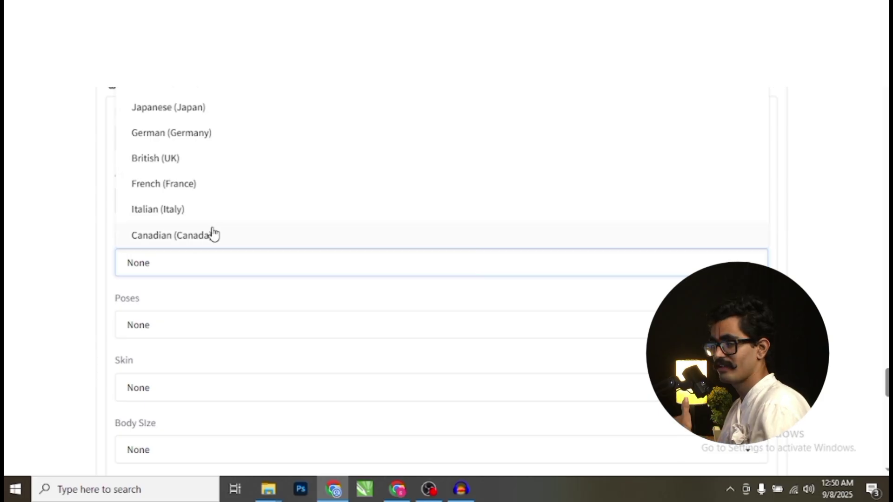
scroll(210, 242, up, 3)
scroll(213, 229, up, 2)
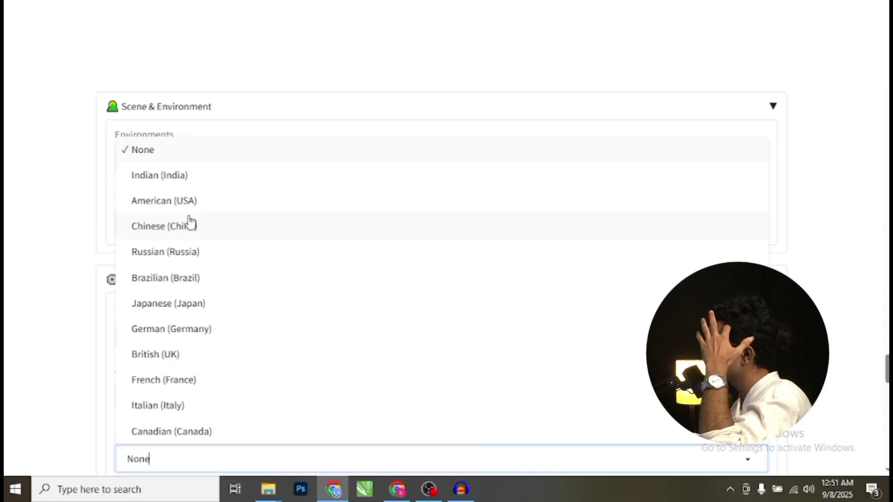
click(191, 227)
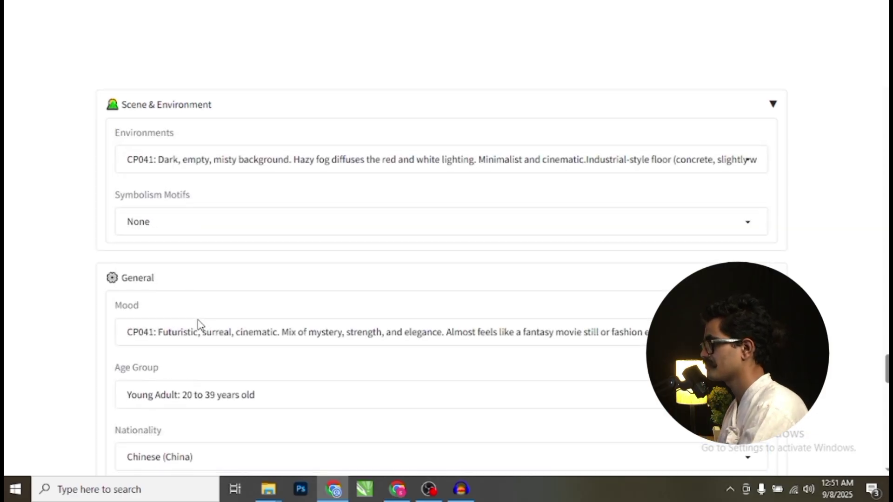
- Set Poses to the CP041 option where the model stands relaxed but confident with one hand in the pocket
scroll(199, 323, down, 5)
scroll(199, 320, down, 3)
scroll(200, 319, up, 3)
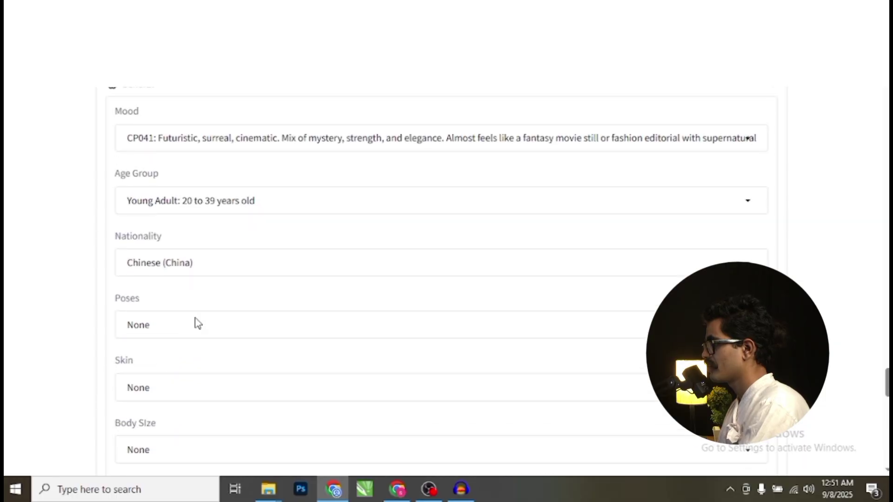
scroll(195, 323, down, 1)
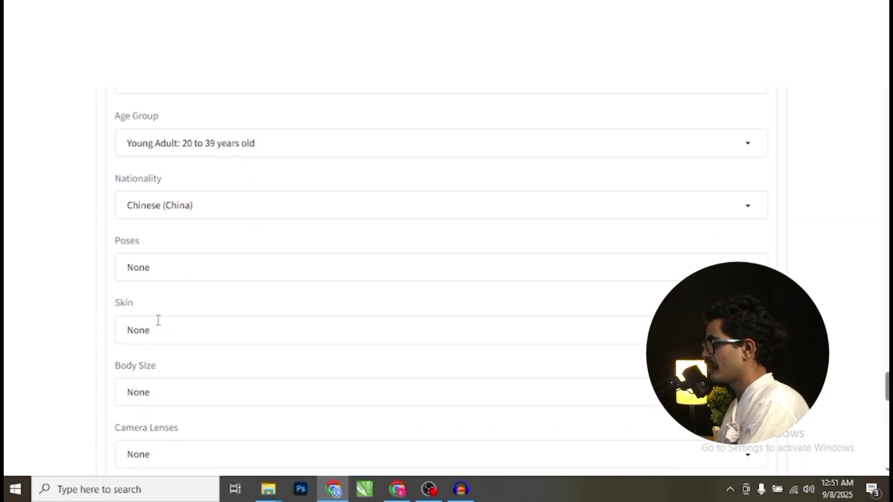
click(171, 261)
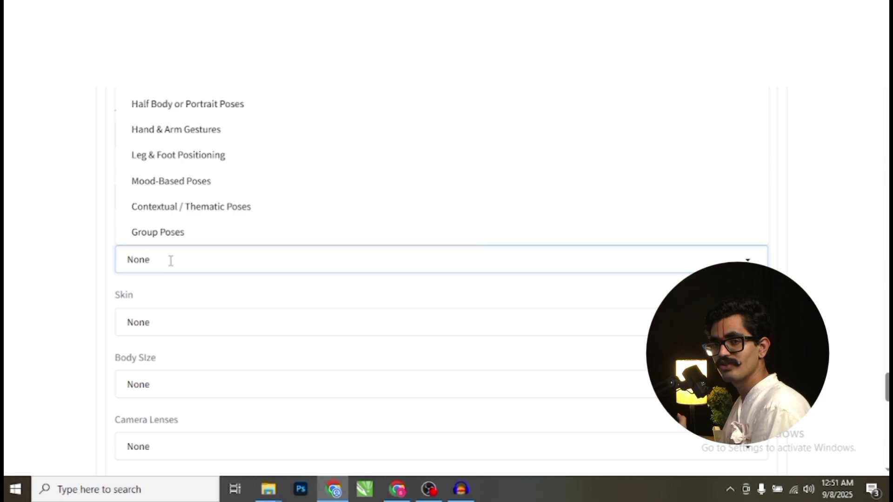
scroll(170, 261, up, 3)
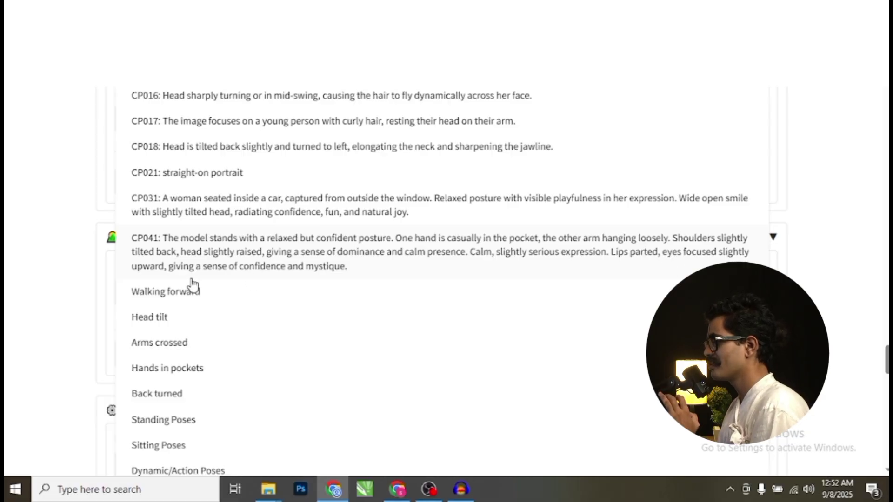
click(247, 278)
- Set the model's Skin to white and the Body Size to Average
scroll(286, 292, down, 7)
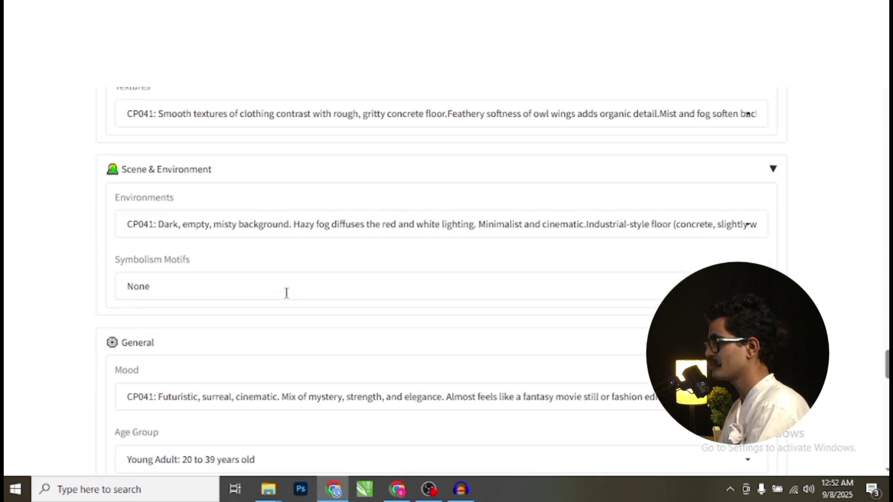
click(195, 388)
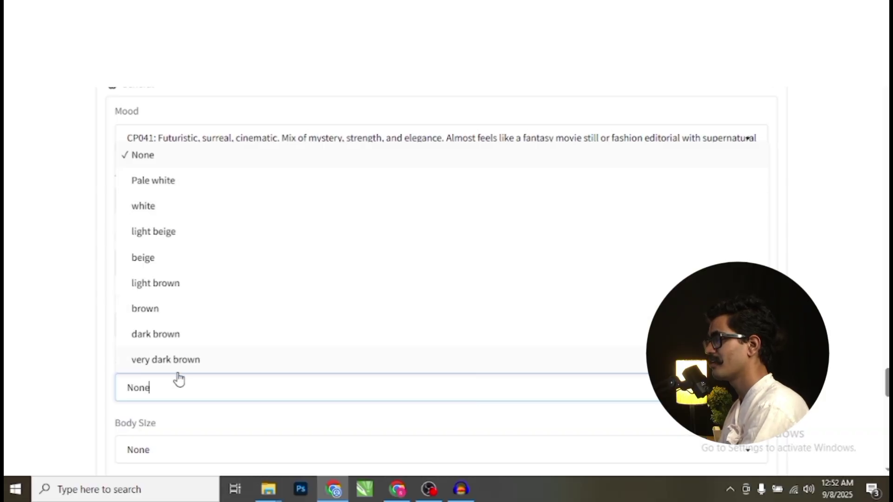
click(159, 206)
scroll(175, 245, down, 5)
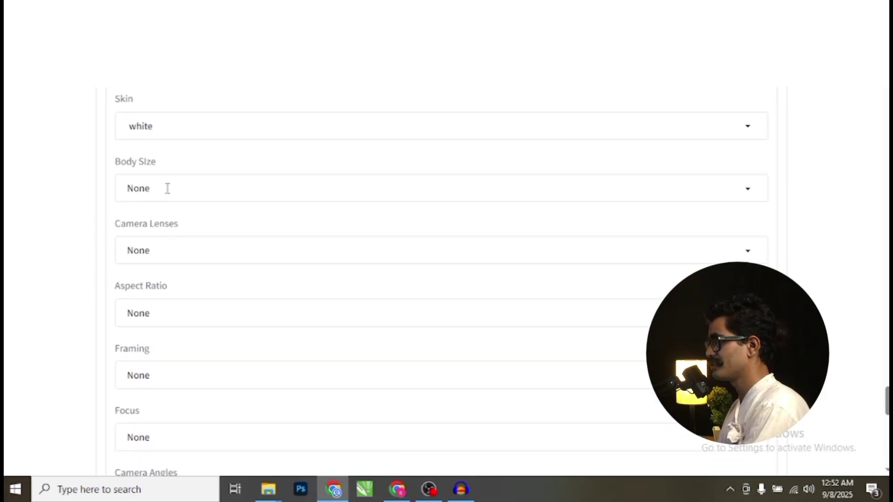
click(173, 189)
scroll(175, 190, up, 3)
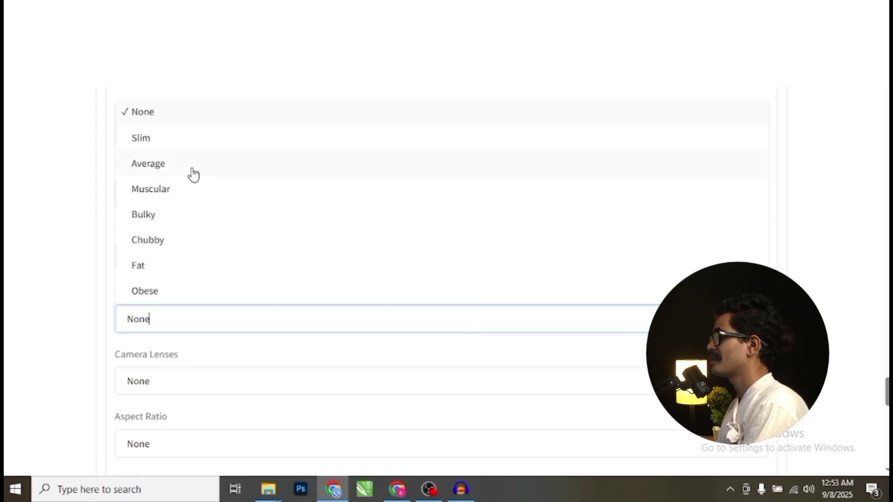
click(148, 164)
- Set Camera Lenses in the General section to 85mm
scroll(167, 173, down, 1)
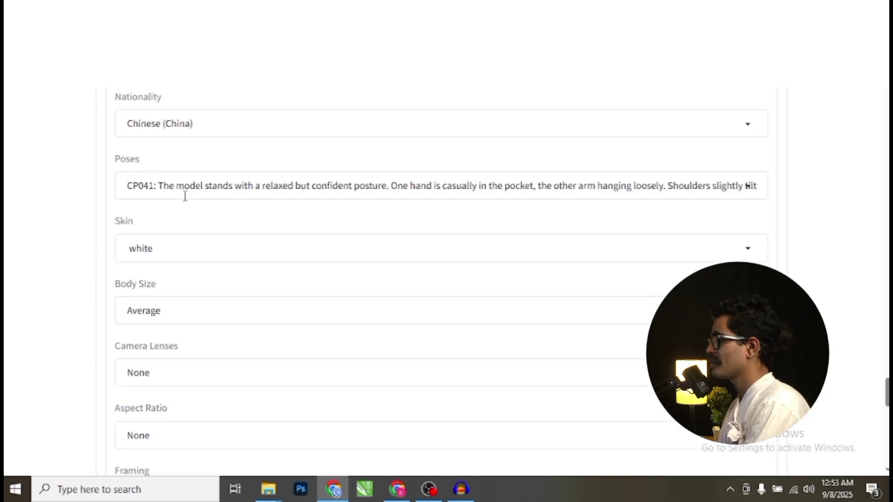
scroll(178, 240, down, 2)
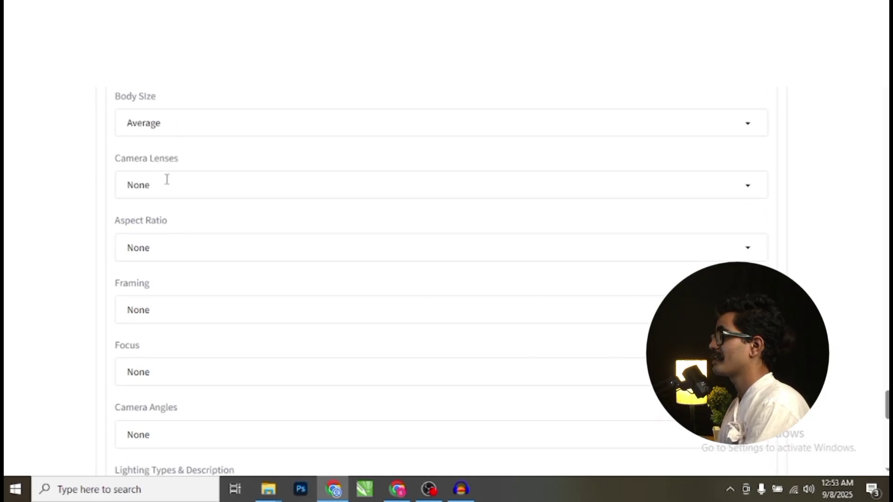
click(177, 181)
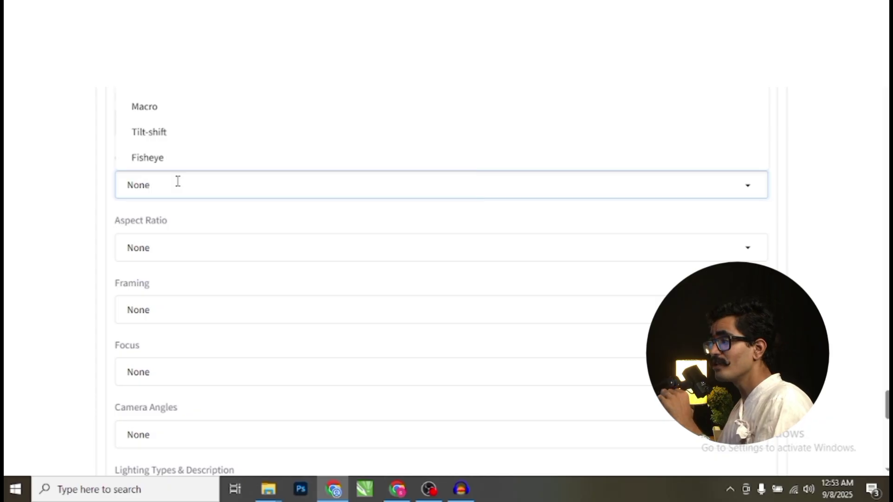
scroll(181, 306, up, 4)
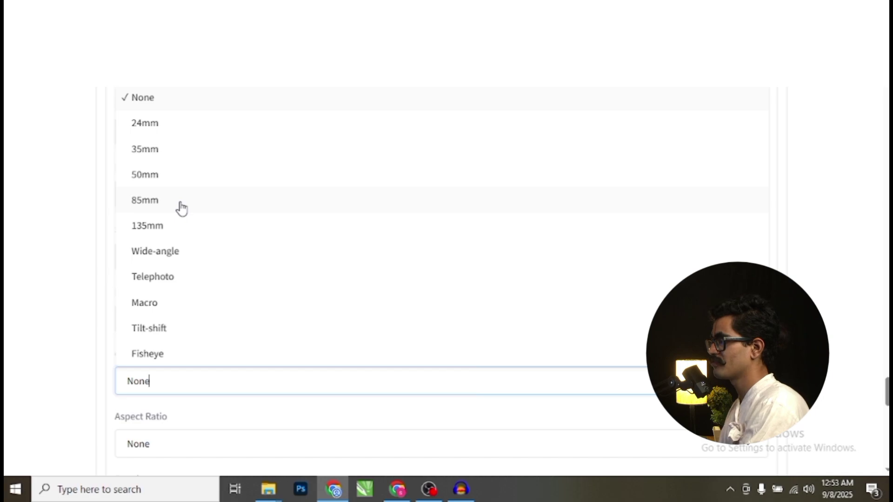
click(136, 208)
- Set the Aspect Ratio to the 1:1 square option for Instagram posts and profile pics
scroll(191, 259, down, 2)
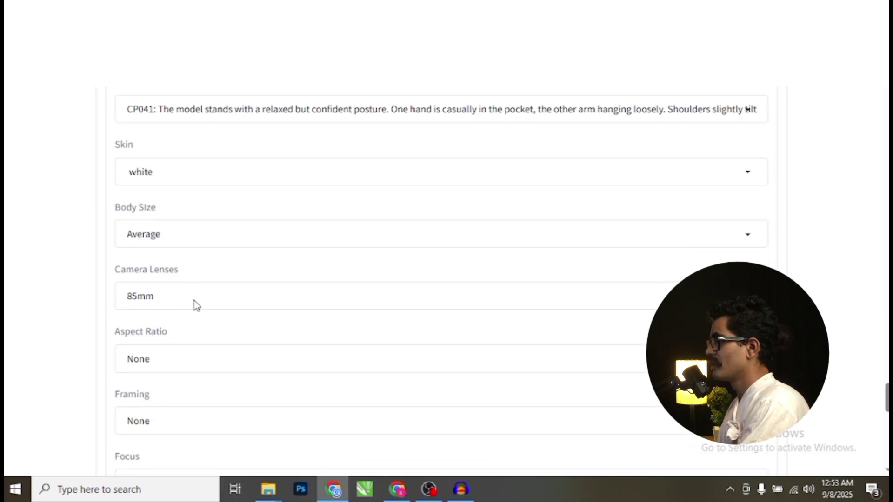
scroll(196, 304, down, 4)
click(184, 179)
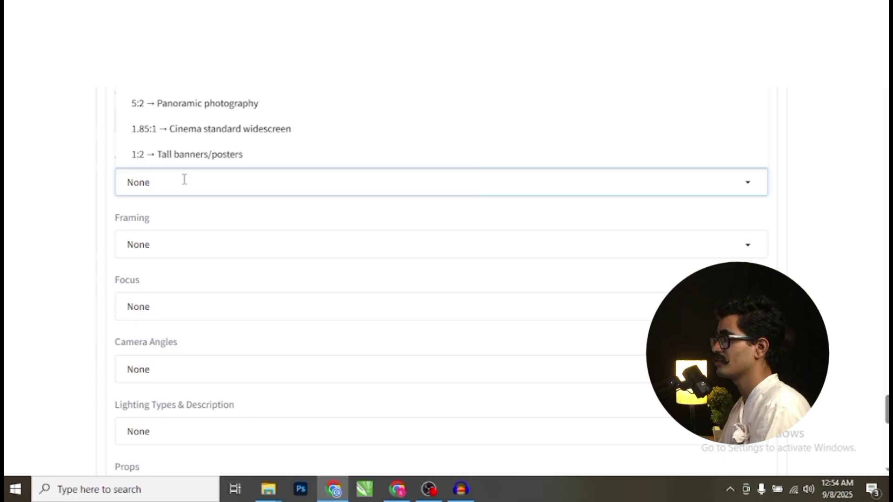
scroll(186, 178, up, 2)
scroll(216, 232, up, 1)
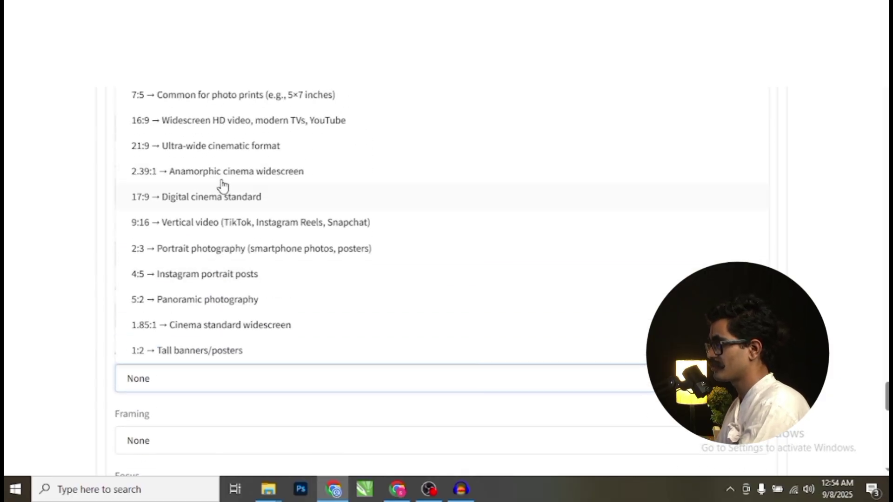
scroll(196, 307, up, 2)
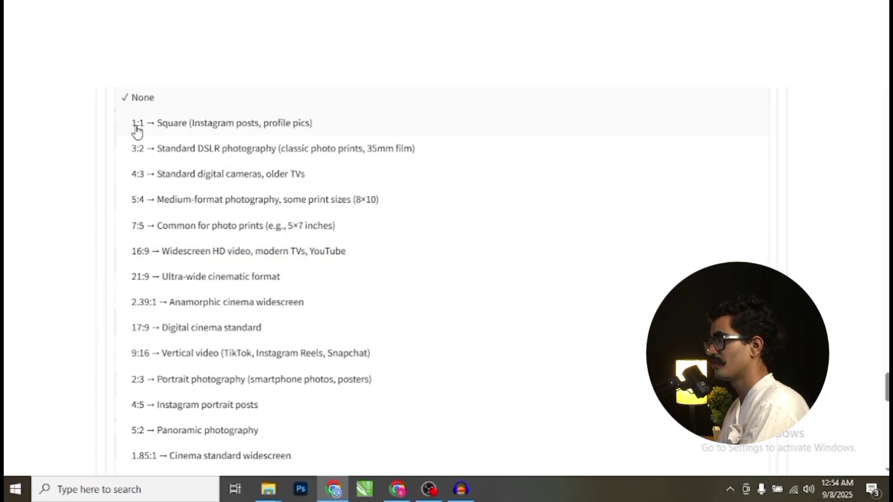
click(168, 126)
- Set Framing to the CP041 center-framed, full-body composition with the owl slightly left and above
scroll(236, 222, down, 3)
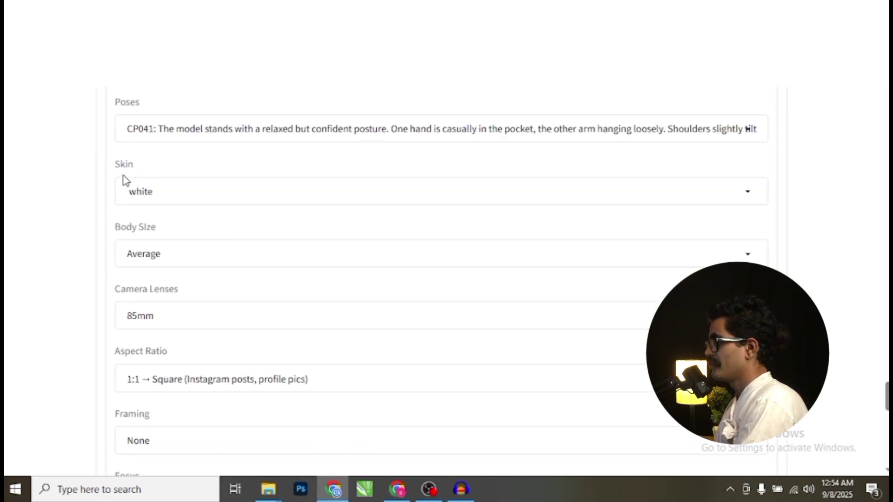
scroll(247, 272, down, 4)
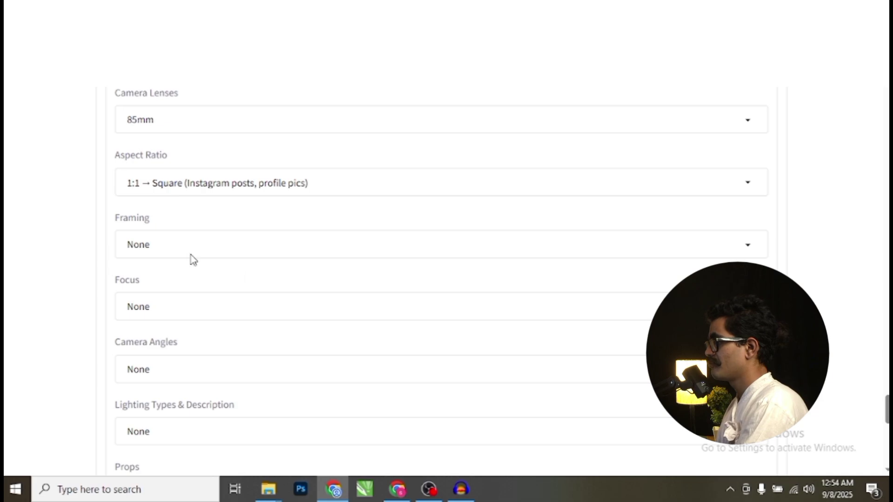
click(165, 242)
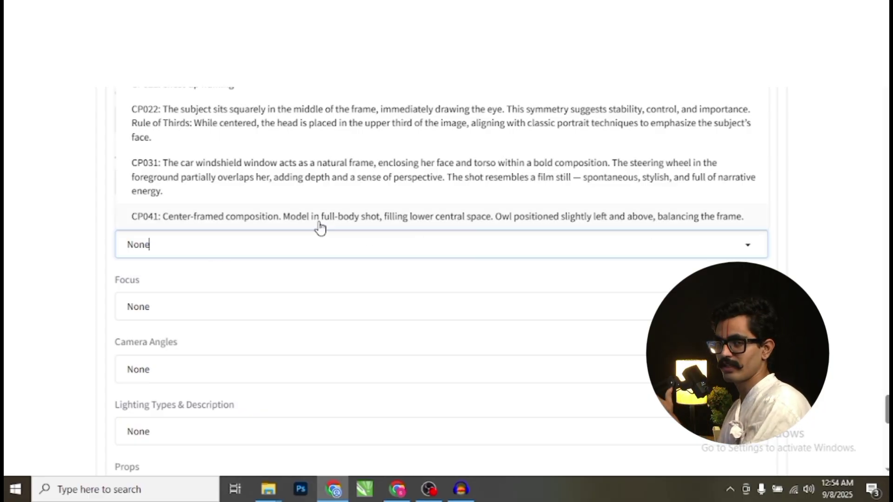
click(268, 217)
- Leave Focus at None and set Camera Angles to the CP041 low-angle shot looking slightly up at the model
scroll(199, 305, down, 2)
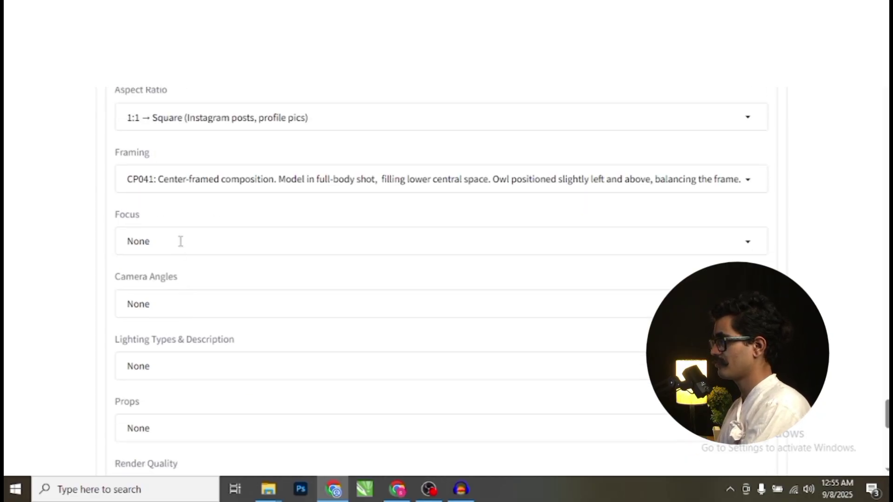
click(186, 240)
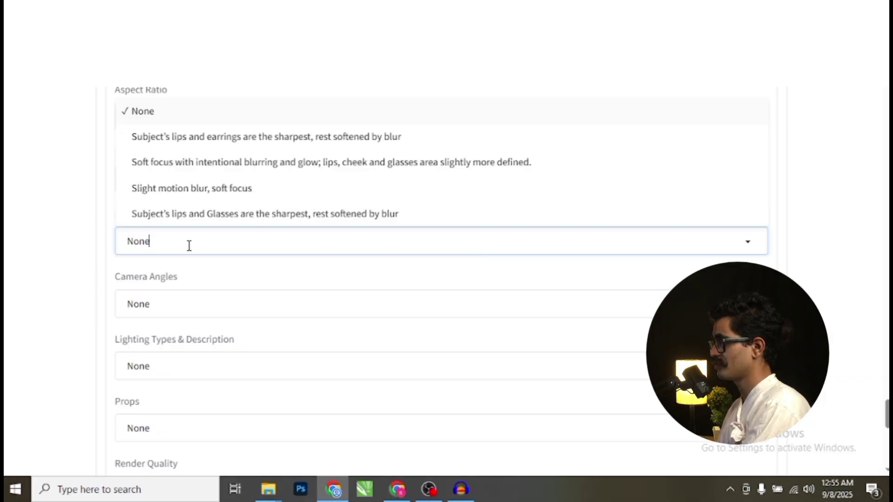
click(85, 276)
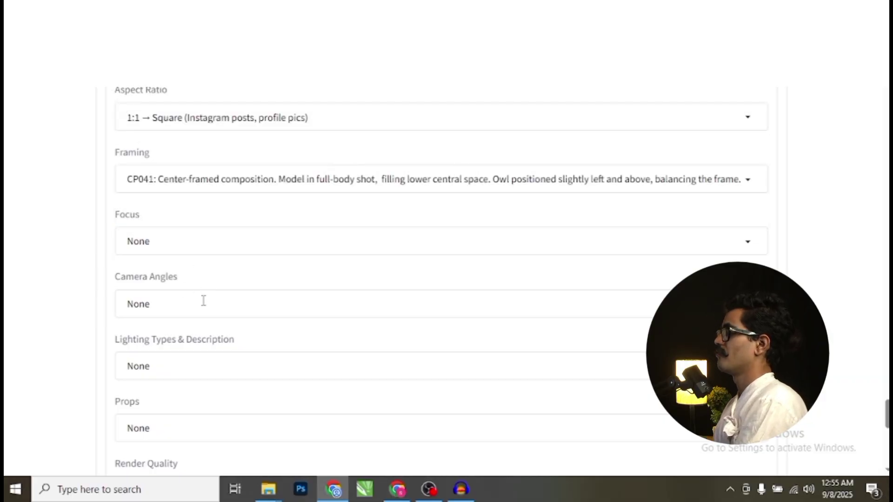
click(203, 301)
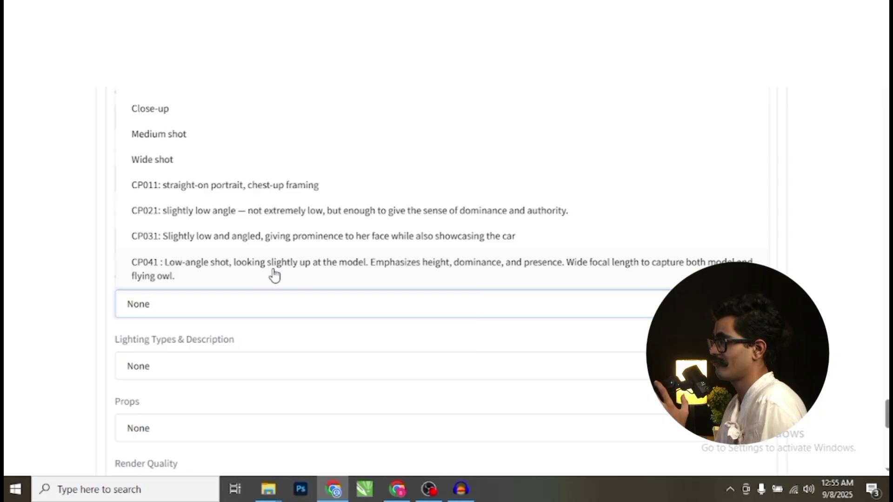
click(206, 279)
scroll(210, 326, down, 3)
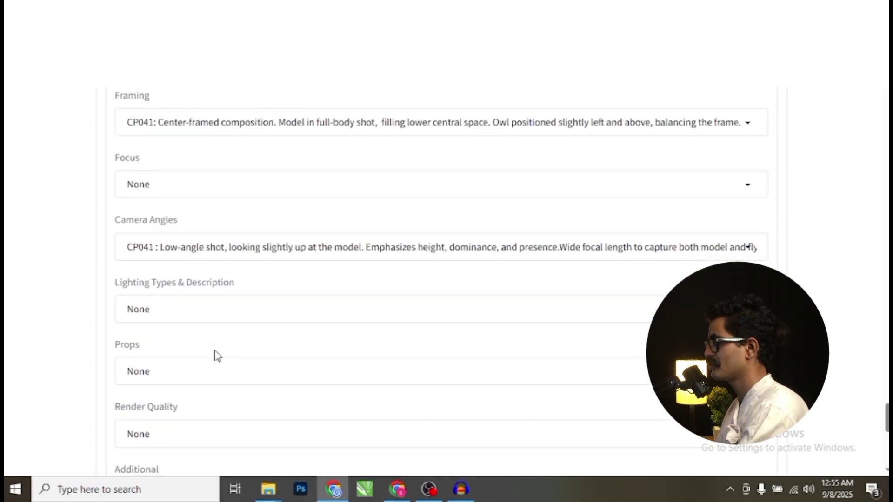
- Set Lighting Types & Description to the CP041 dramatic three-point lighting with strong red backlight and cool white spotlight
click(200, 236)
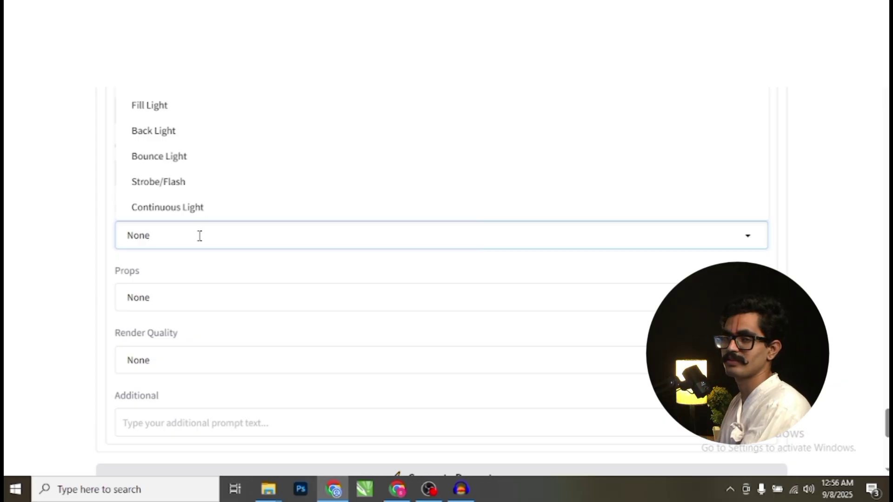
scroll(199, 236, up, 10)
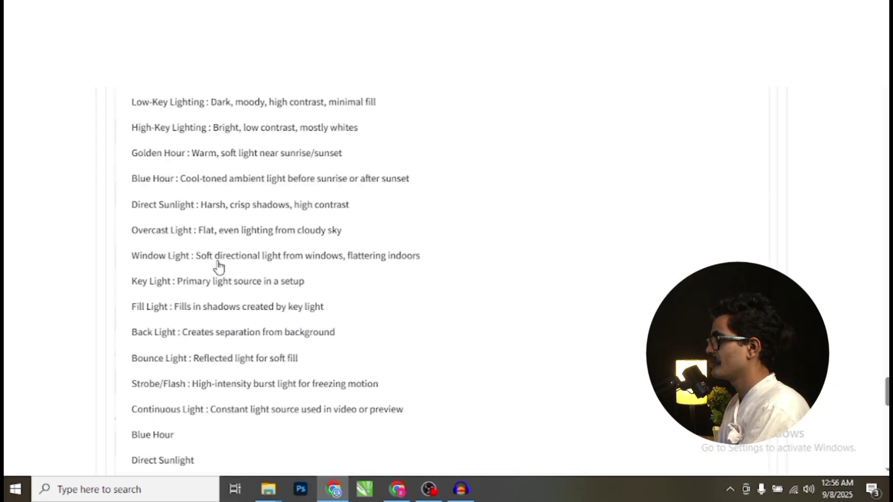
scroll(219, 235, up, 5)
scroll(219, 236, up, 7)
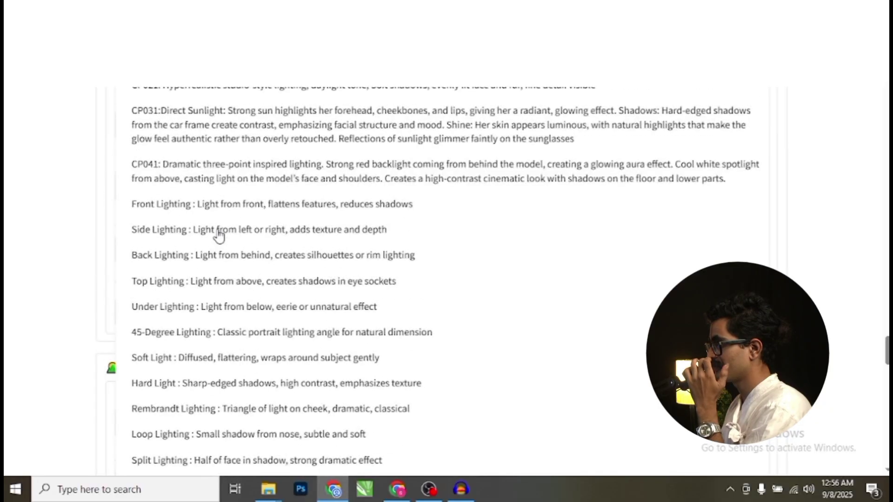
scroll(219, 236, up, 2)
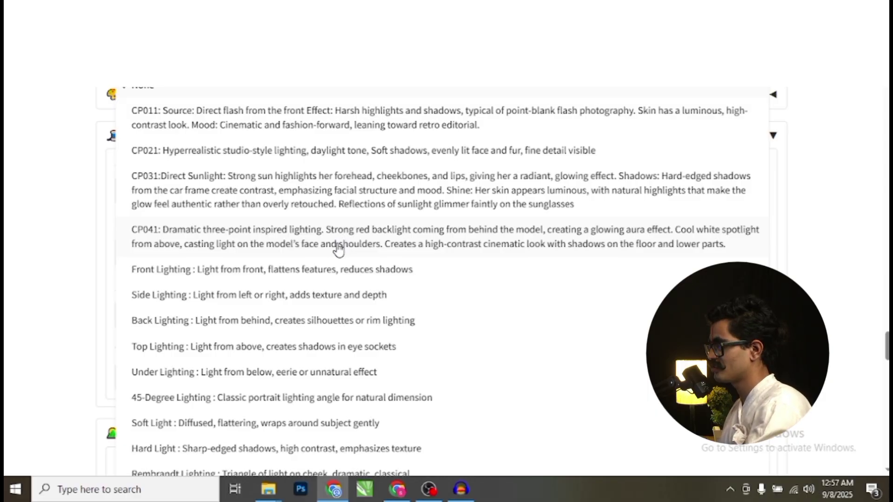
click(325, 241)
- Leave Props at None and set Render Quality to "High Resolution, Lifelike, Hyperrealistic, 8K Resolution"
scroll(274, 235, down, 1)
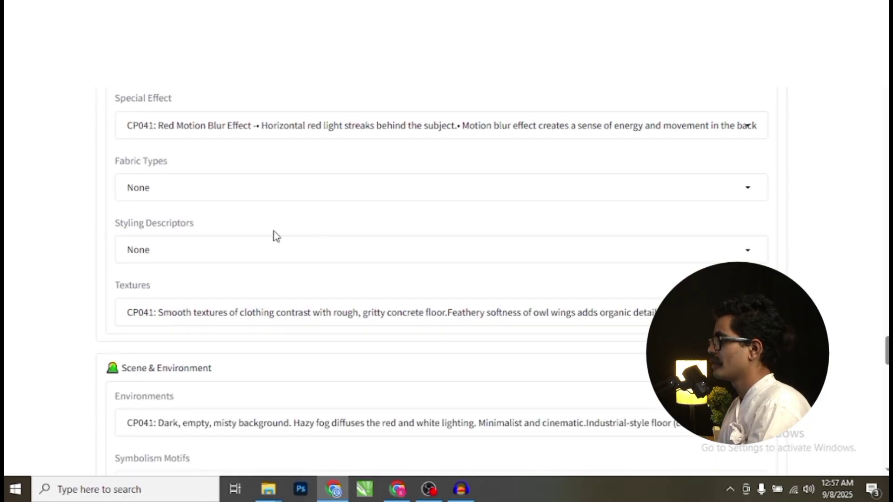
scroll(213, 275, down, 15)
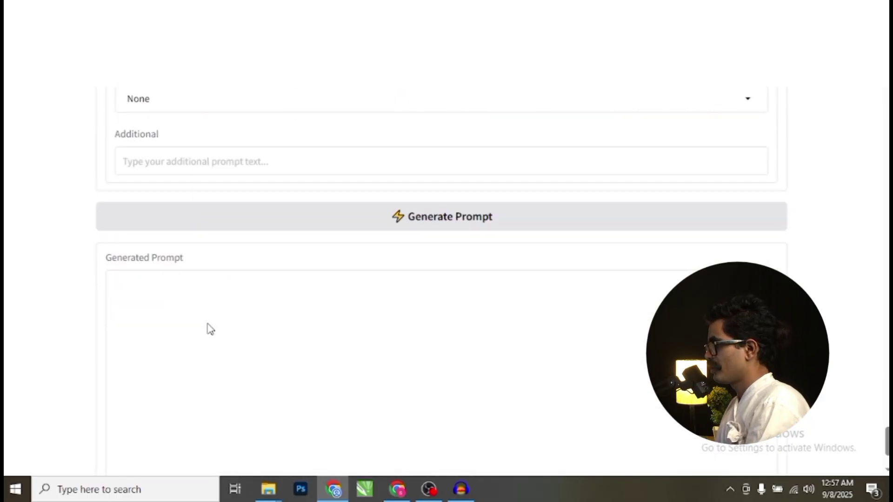
scroll(207, 324, down, 2)
scroll(205, 321, up, 10)
scroll(206, 323, down, 5)
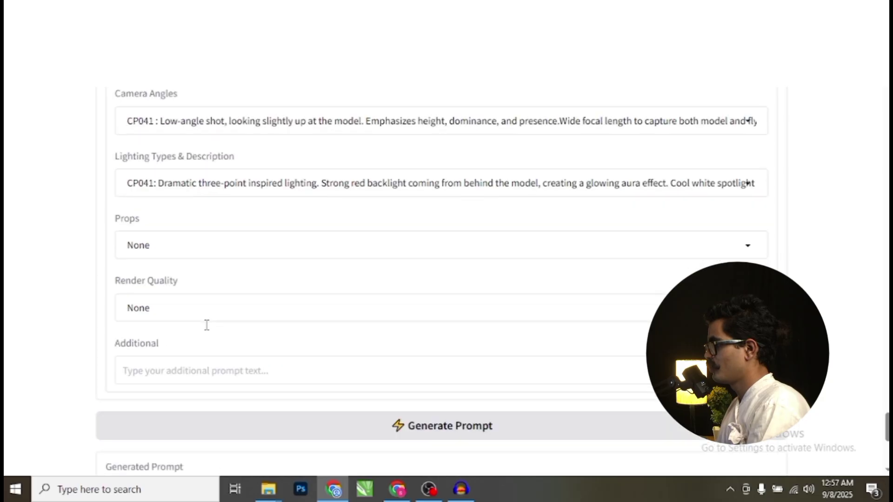
drag(110, 224, 162, 224)
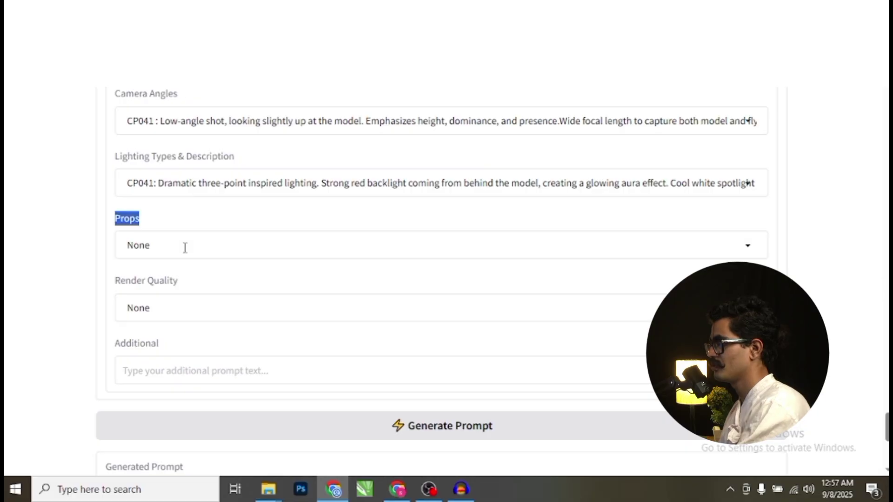
click(204, 285)
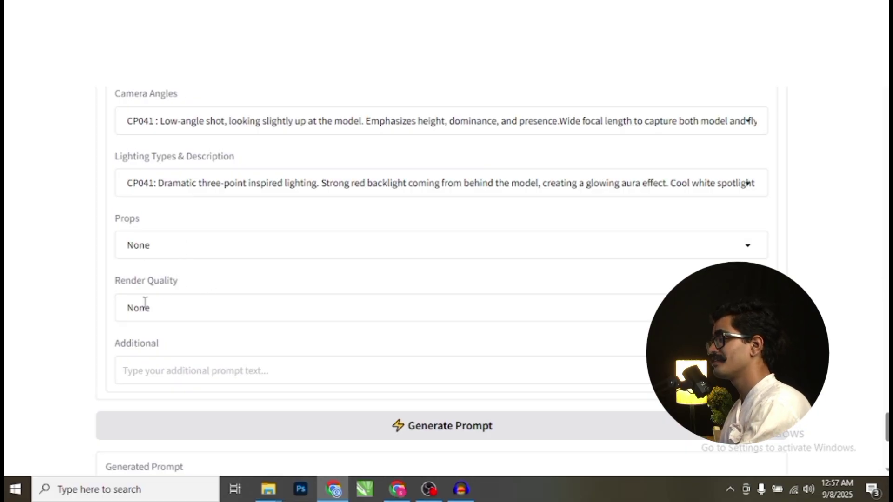
drag(117, 285, 211, 281)
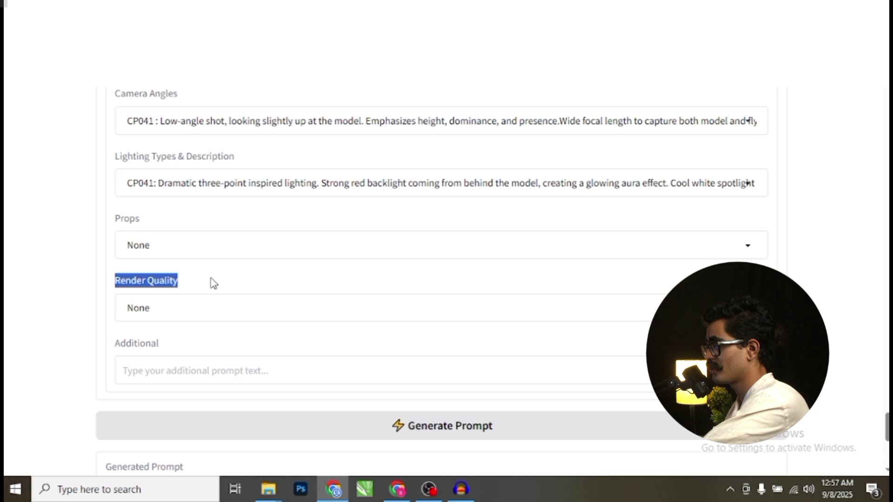
click(203, 311)
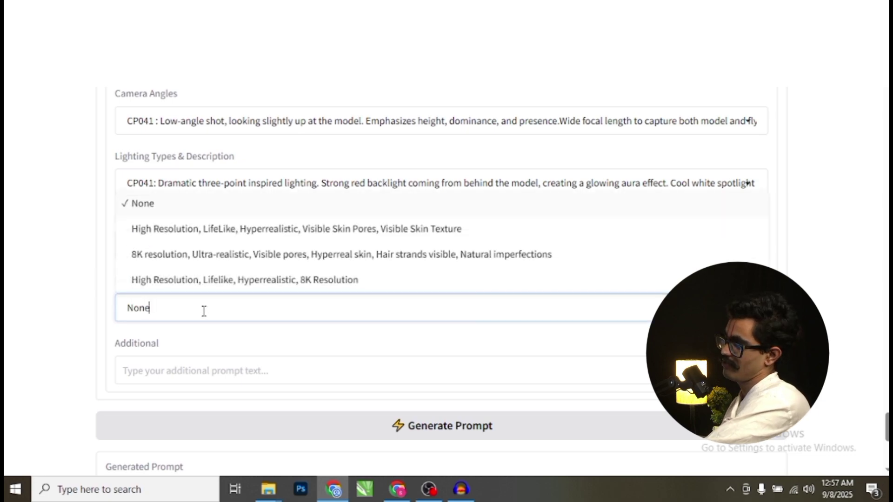
click(204, 283)
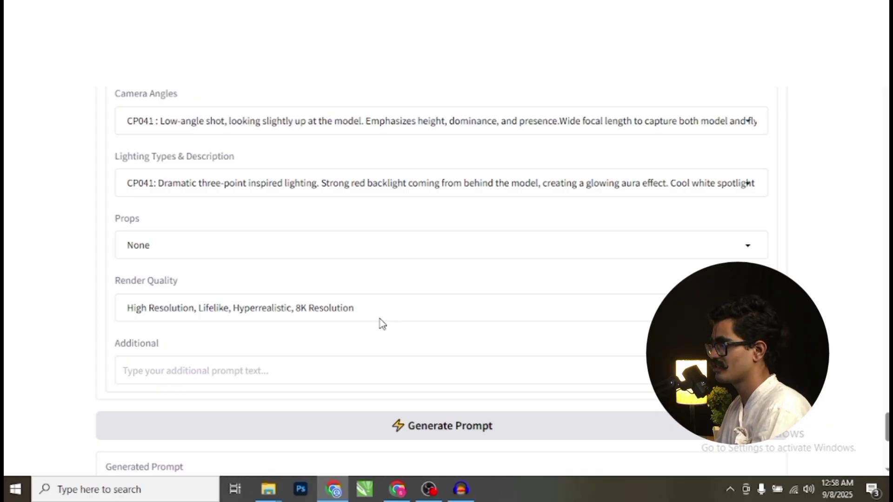
scroll(326, 327, down, 1)
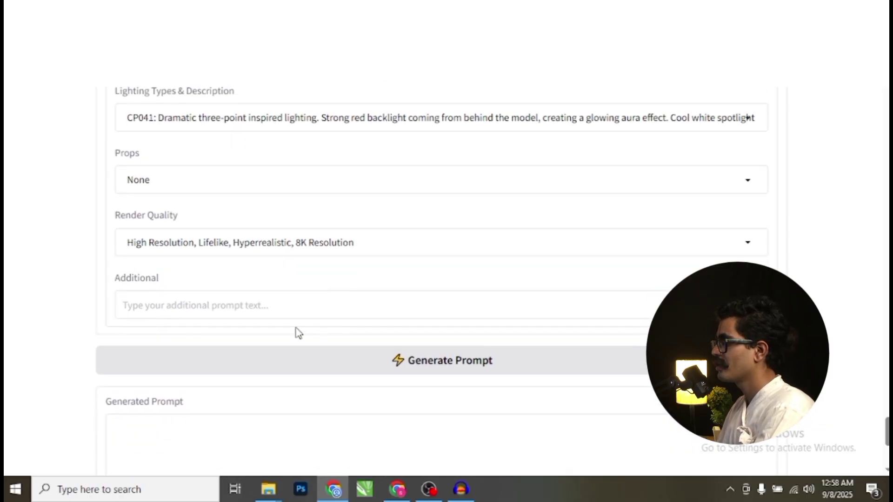
click(199, 310)
text(gngmgh)
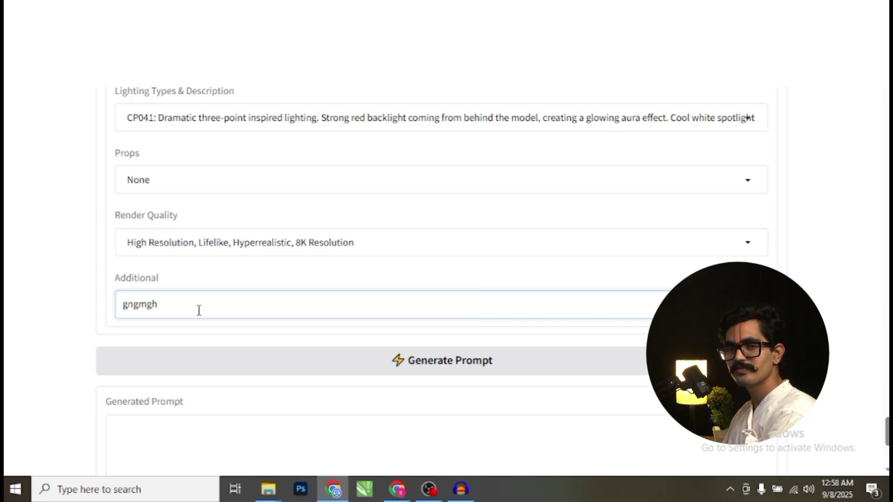
key(ctrl+a)
key(BackSpace)
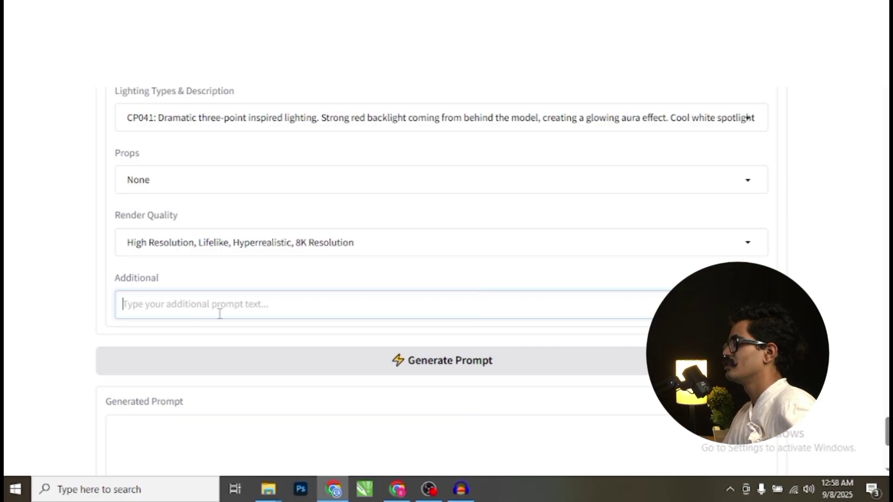
- Generate the prompt from the completed form and select all of the generated text for copying
scroll(315, 301, down, 3)
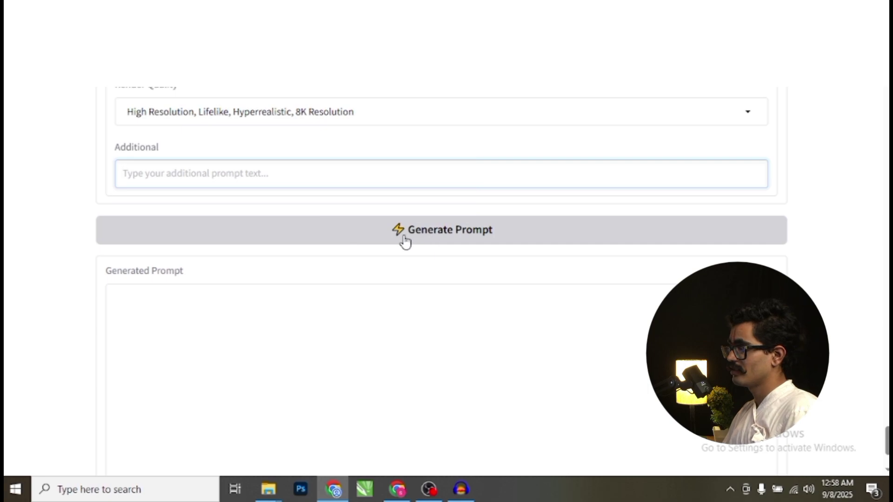
click(445, 239)
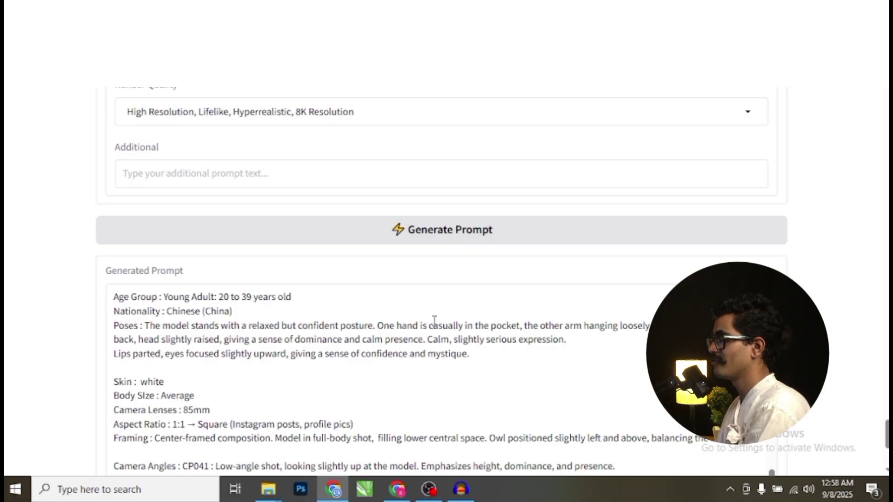
scroll(405, 340, down, 3)
scroll(380, 297, down, 10)
click(380, 300)
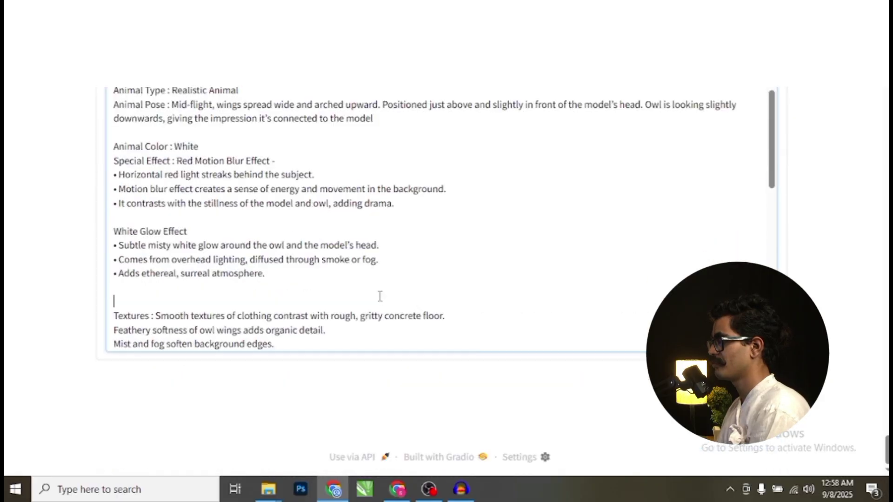
scroll(380, 296, up, 2)
key(ctrl+a)
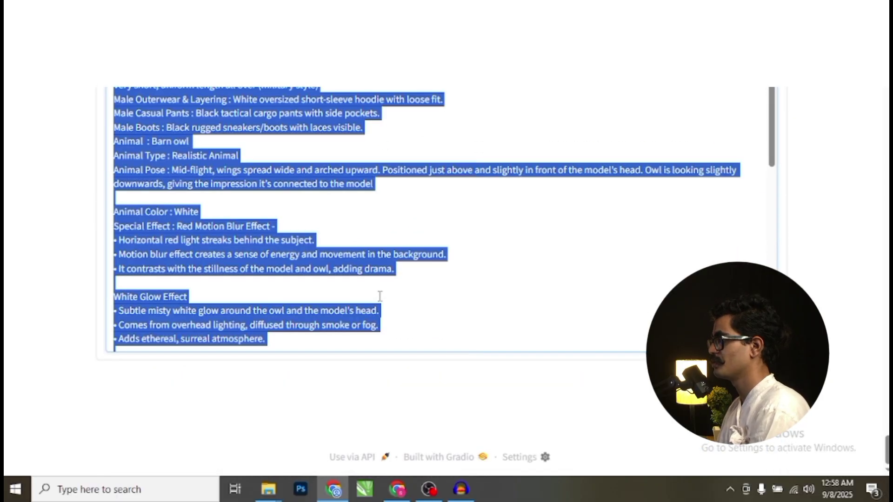
scroll(380, 297, up, 2)
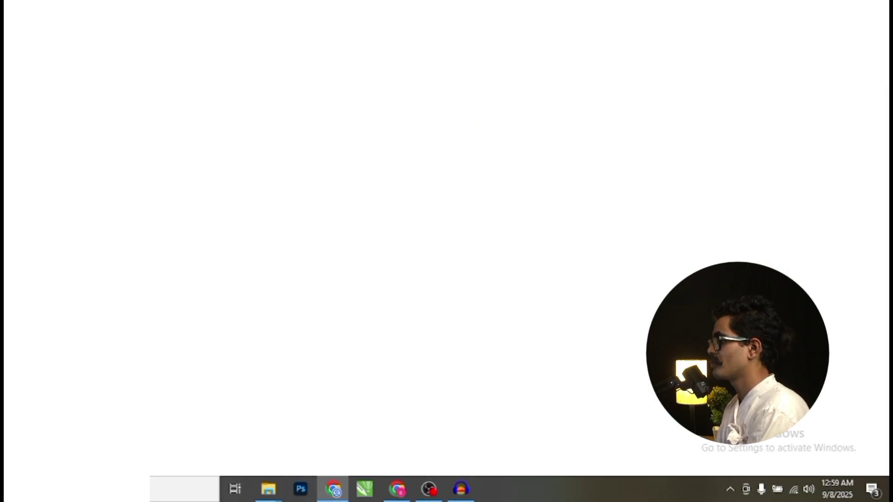
- Switch to ChatGPT and attach the image 1.png from the Hoodie folder to a new chat
click(64, 116)
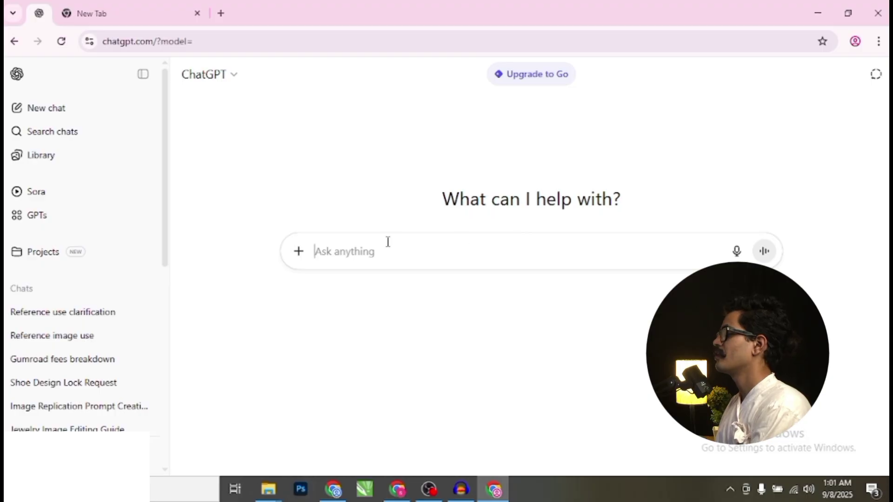
click(300, 261)
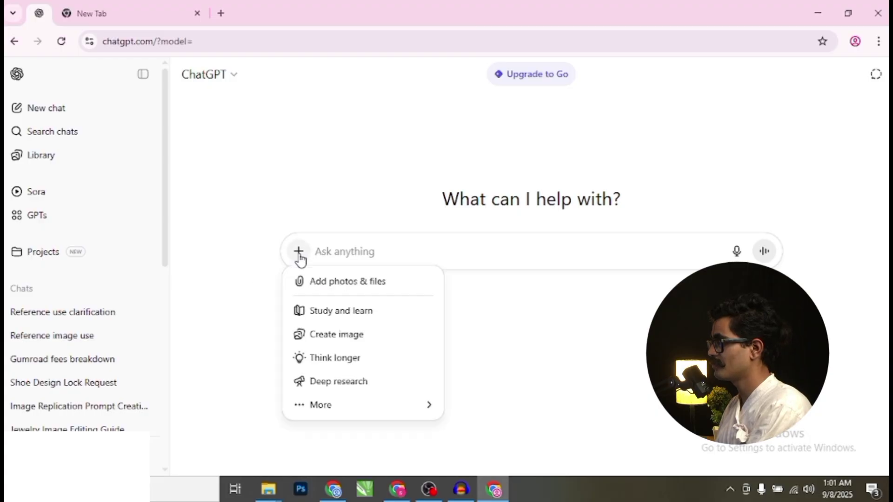
click(337, 289)
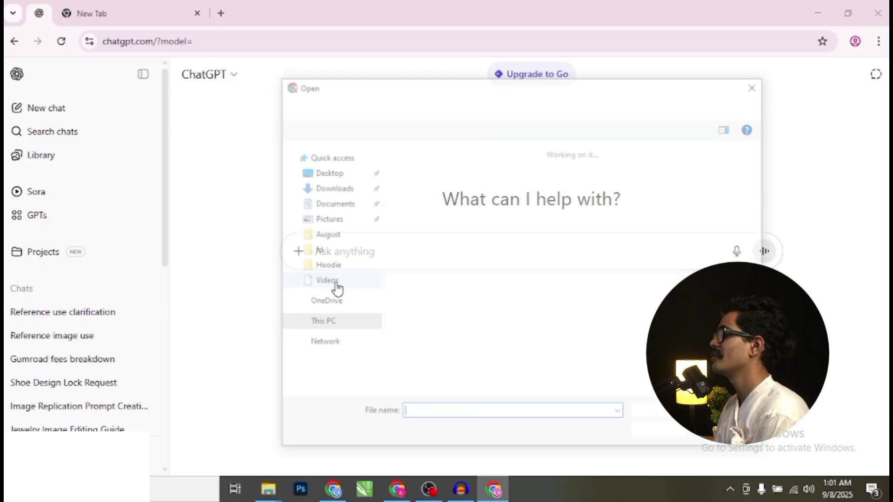
scroll(511, 289, down, 5)
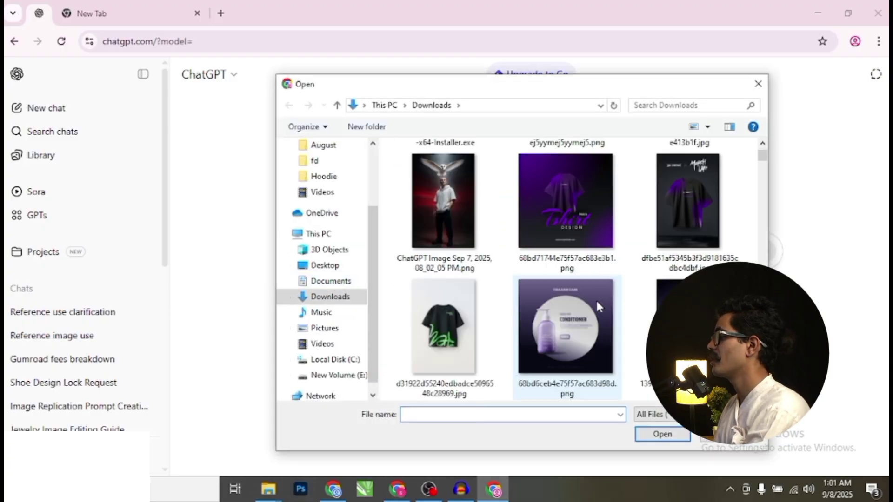
scroll(595, 299, up, 4)
click(589, 303)
scroll(588, 302, down, 3)
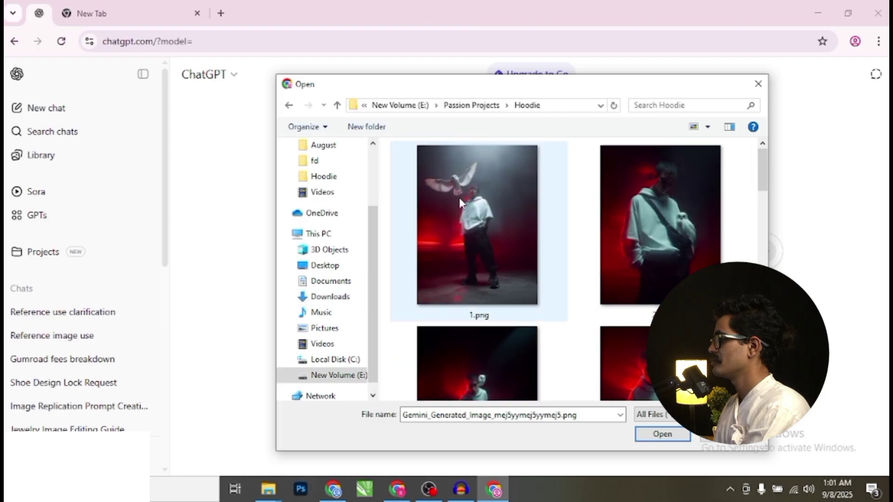
click(554, 251)
click(663, 433)
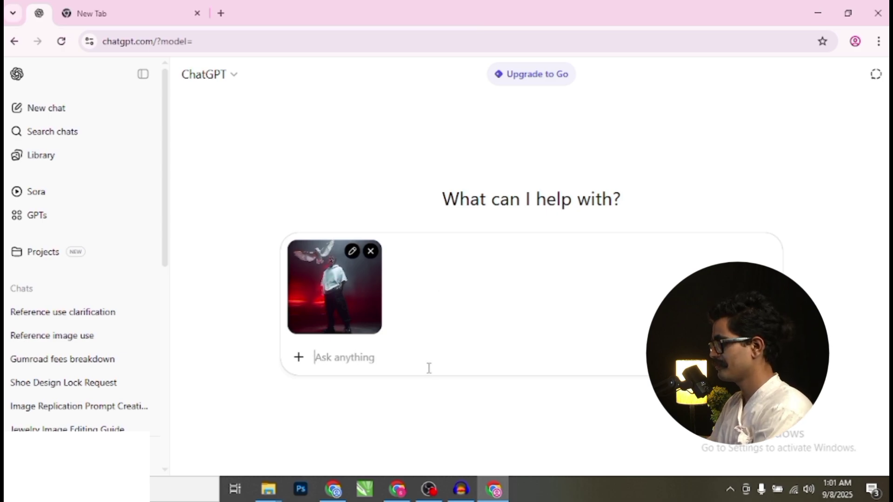
- Send the message "Use this as referece" together with the attached image
text(Use this )
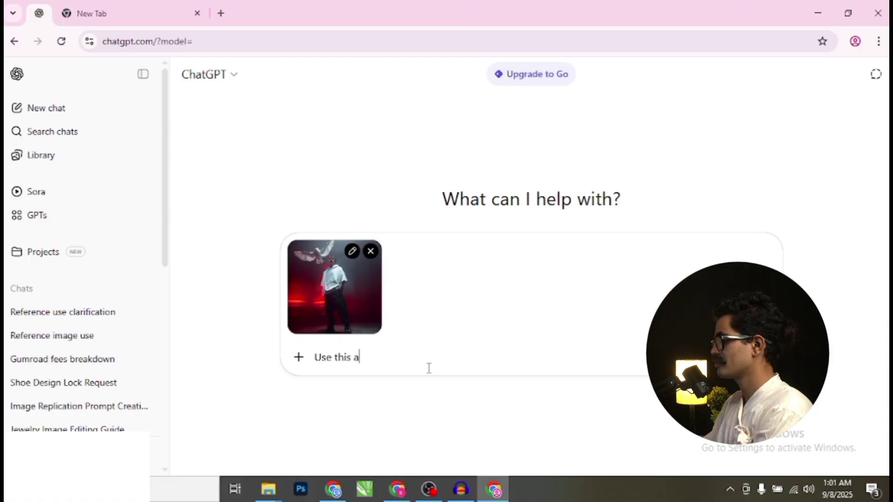
text(as referecne)
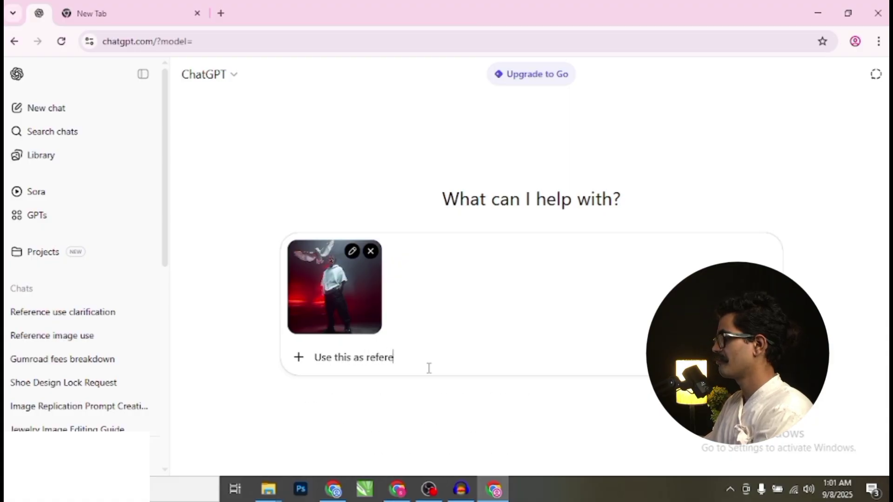
key(BackSpace)
key(BackSpace)
key(BackSpace)
text(e)
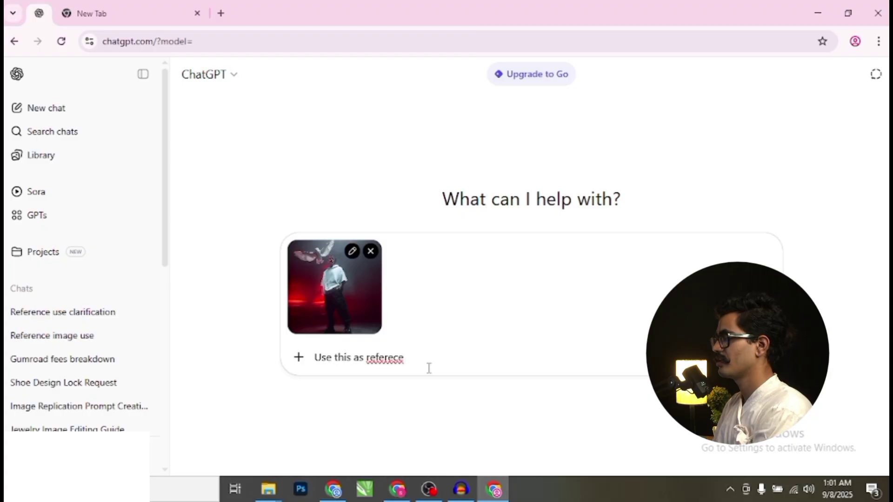
key(Return)
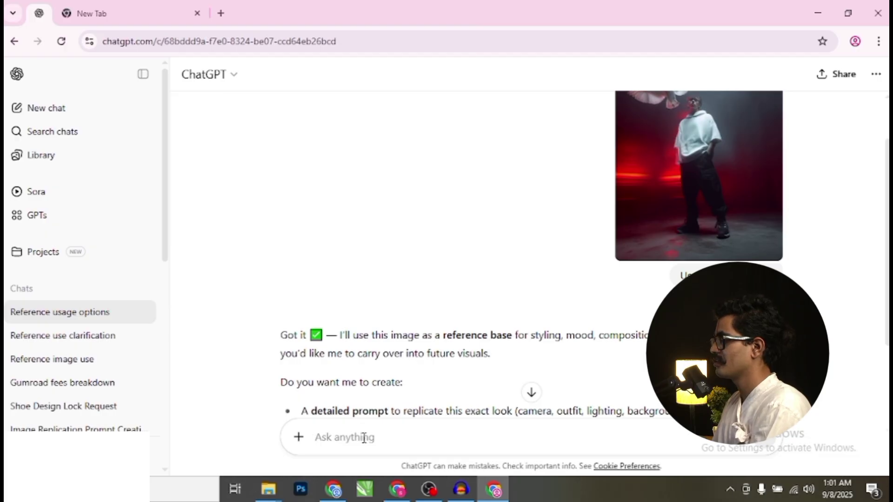
- Paste the generated prompt into the message and put the line "Generate Image :" plus a blank line above it
key(ctrl+v)
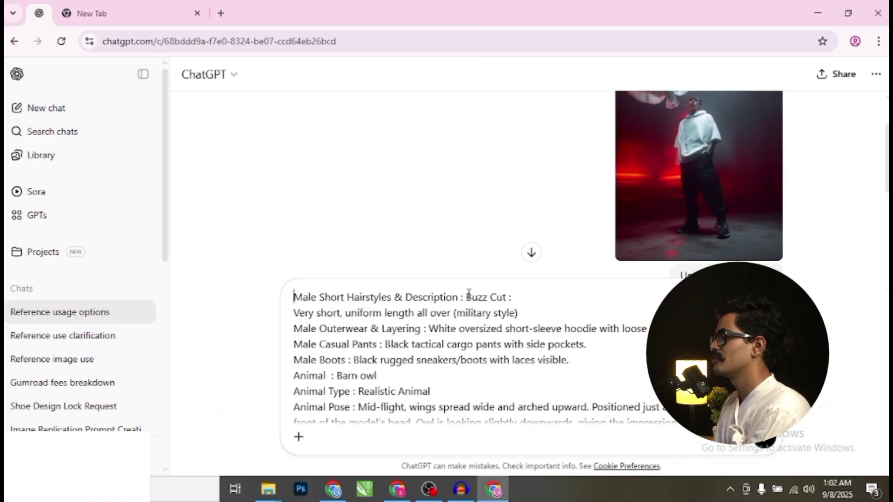
text(Generate )
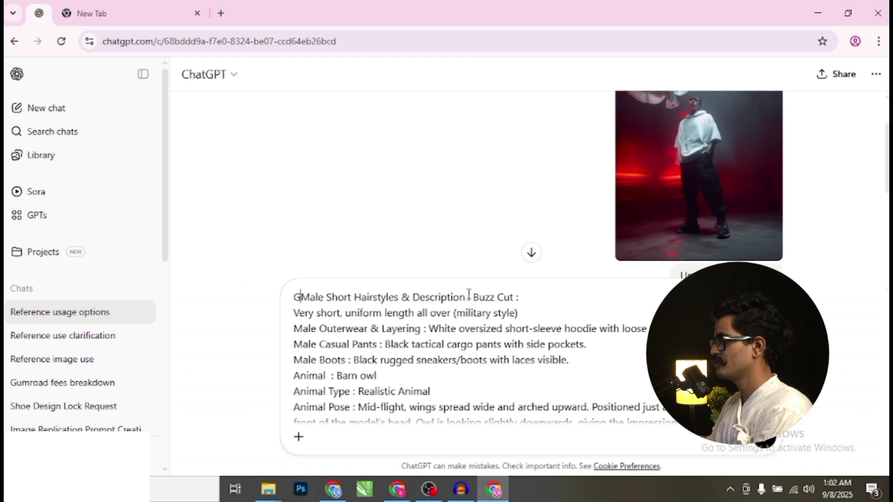
text(Image :)
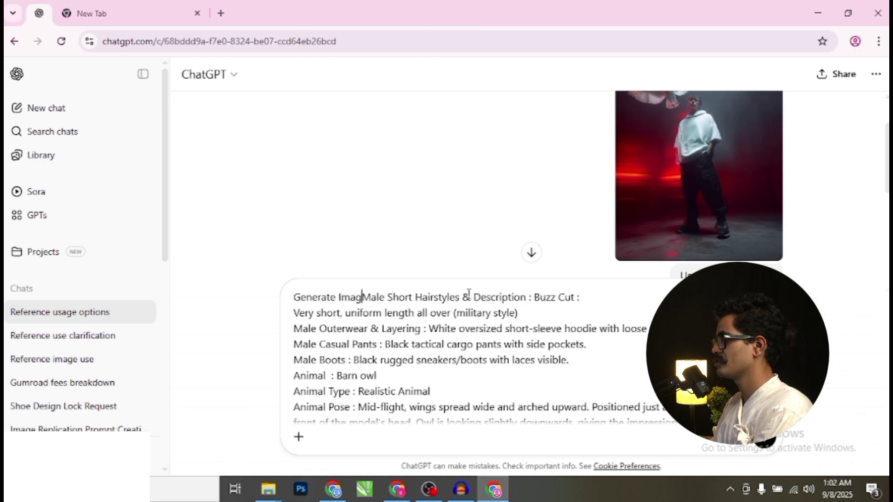
key(Return)
key(Return)
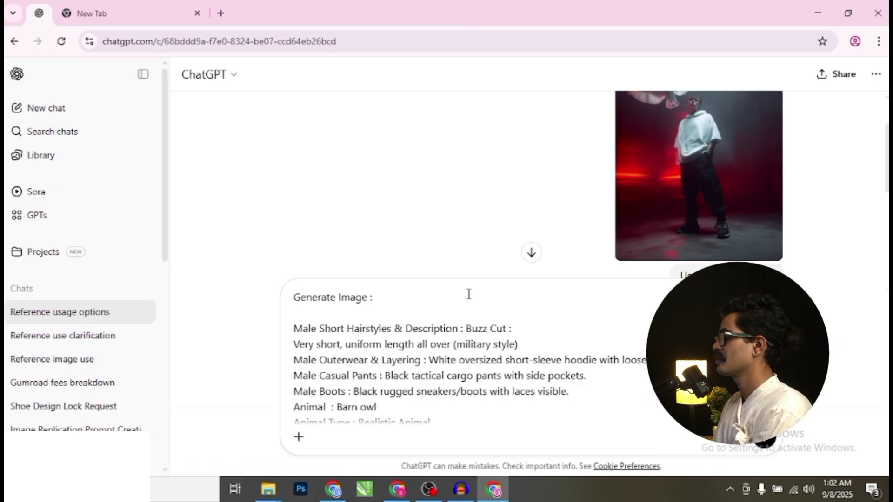
scroll(467, 345, down, 3)
scroll(467, 347, up, 3)
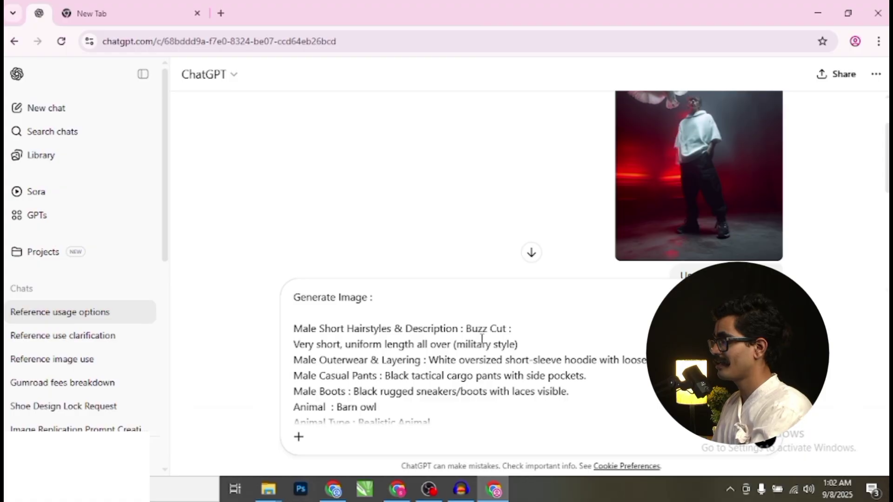
- Review the pasted prompt from hairstyle to texture and camera details, and send it to ChatGPT to generate the image
scroll(482, 344, down, 5)
scroll(386, 352, down, 10)
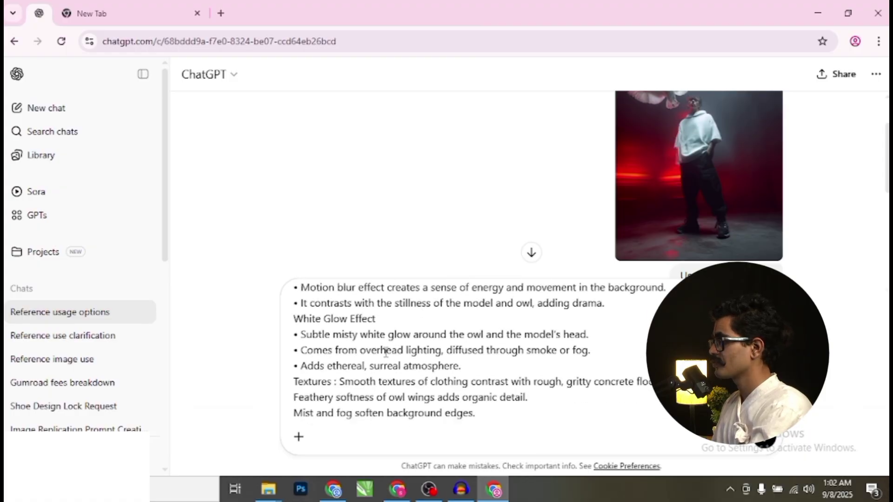
scroll(381, 356, down, 5)
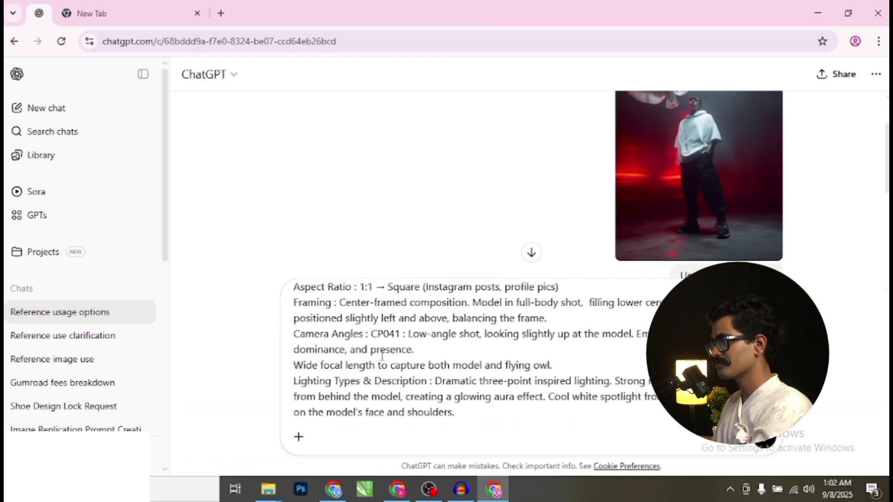
scroll(393, 357, up, 6)
scroll(393, 357, up, 6)
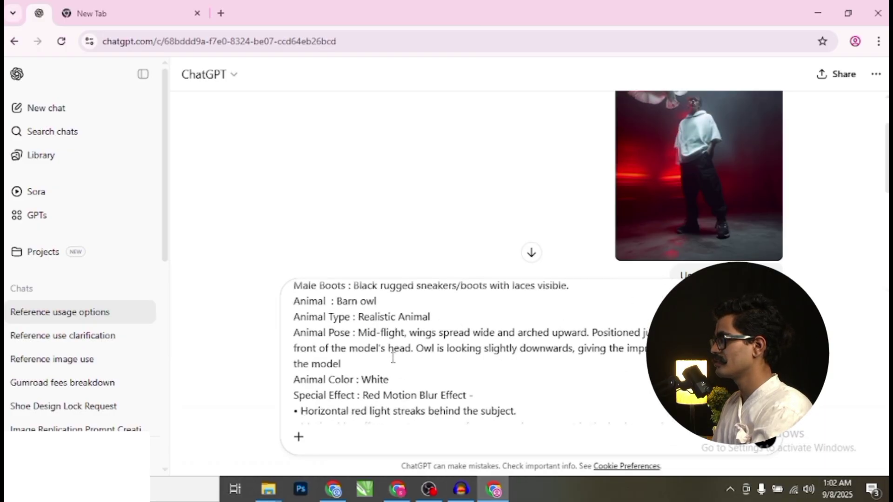
scroll(393, 357, down, 7)
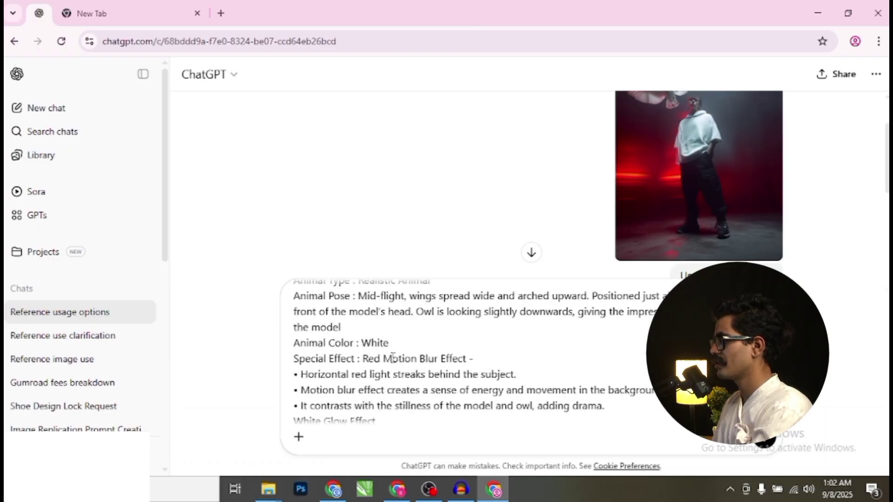
click(773, 441)
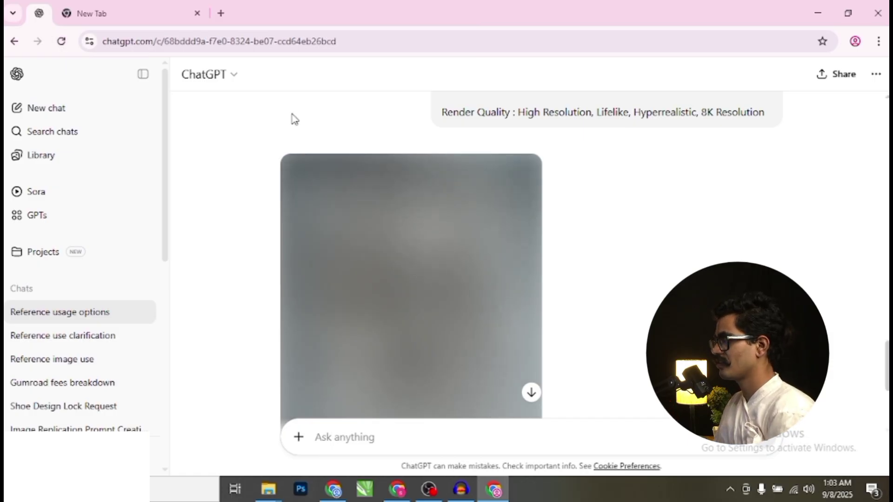
scroll(447, 255, down, 3)
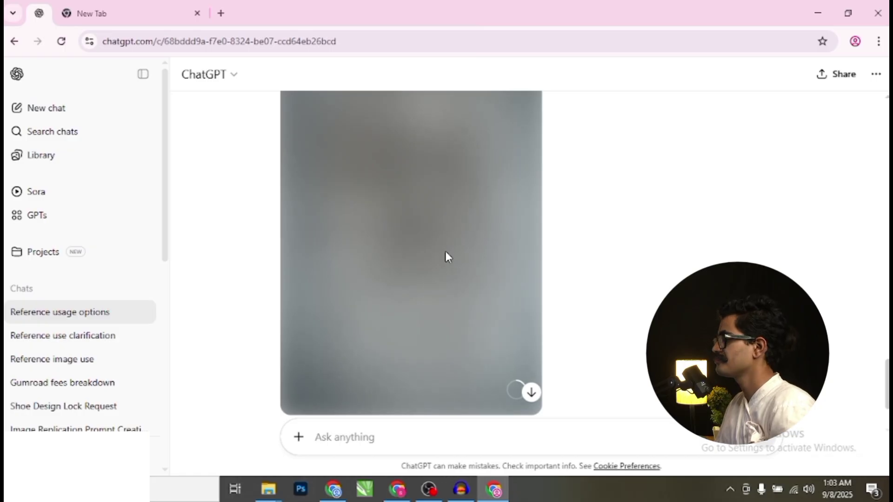
scroll(558, 325, down, 2)
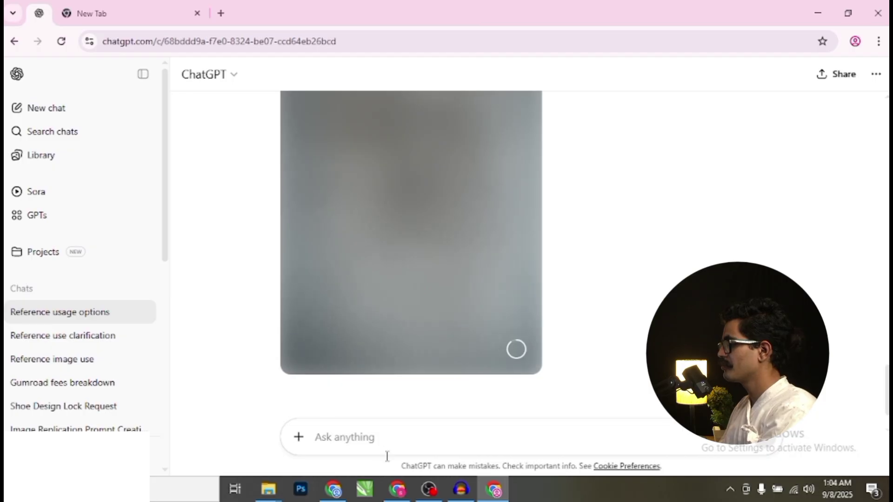
- Switch to Midjourney, paste the same generated prompt into the imagine field and submit it
click(398, 490)
click(531, 77)
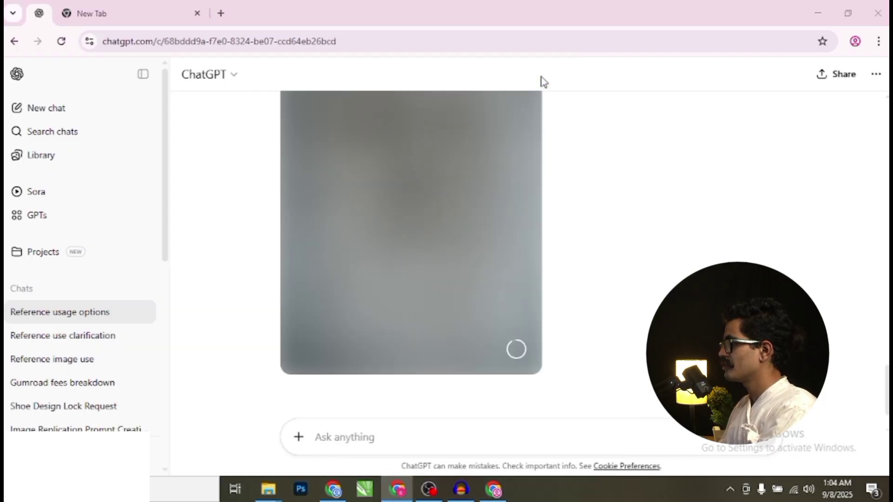
click(158, 13)
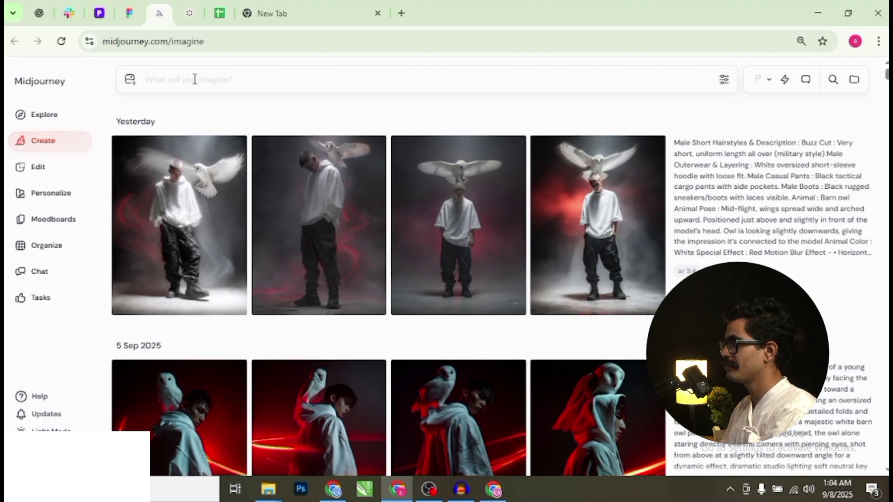
key(ctrl+v)
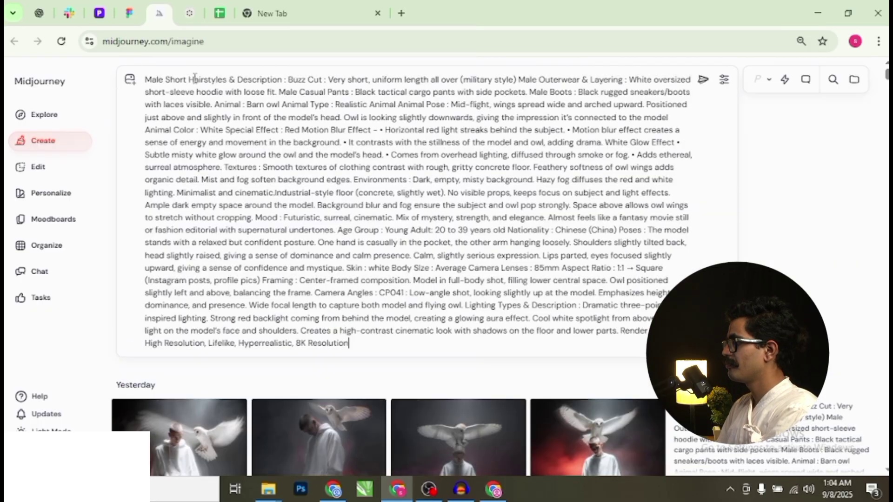
click(702, 81)
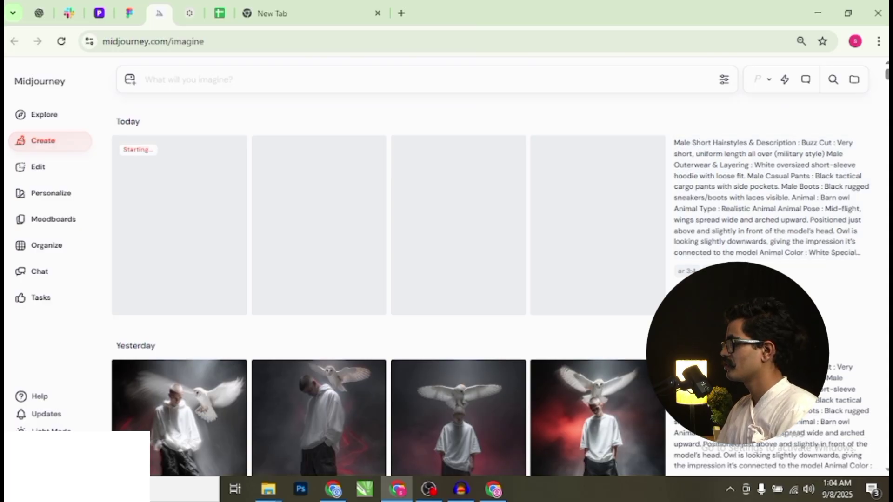
- Check the image generation progress in ChatGPT and Midjourney, ending on the ChatGPT chat
click(493, 493)
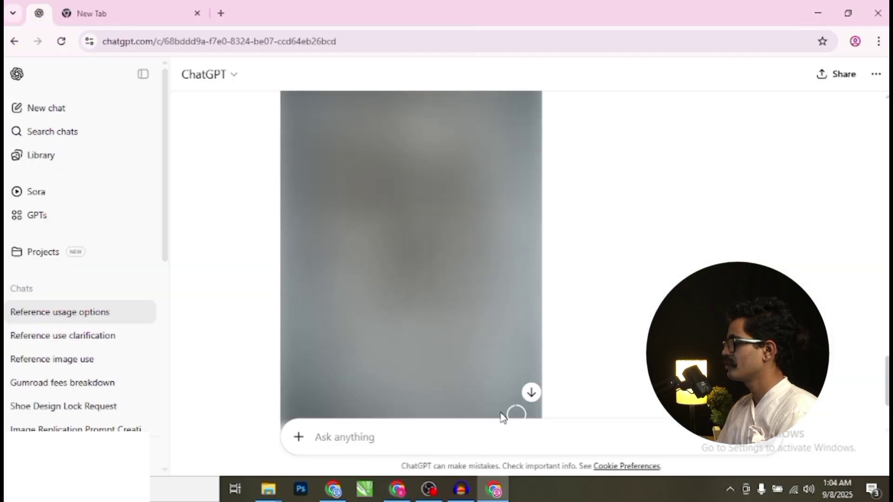
click(397, 490)
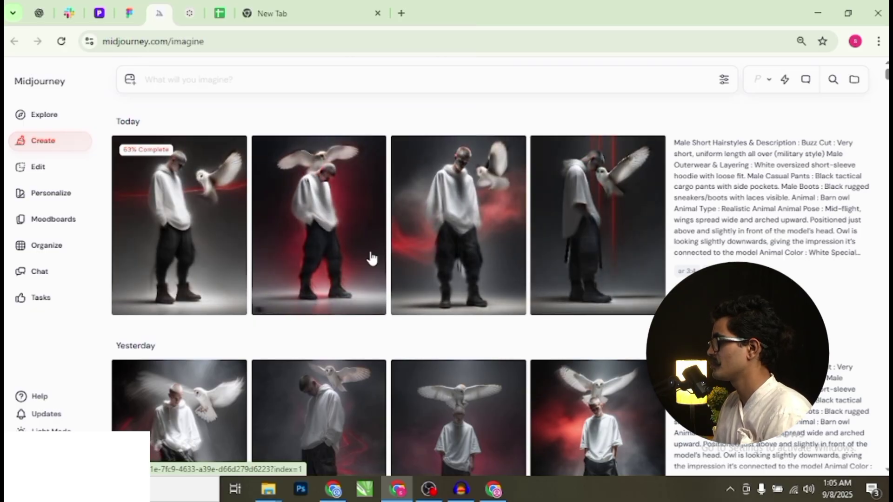
mouse_move(500, 496)
click(493, 433)
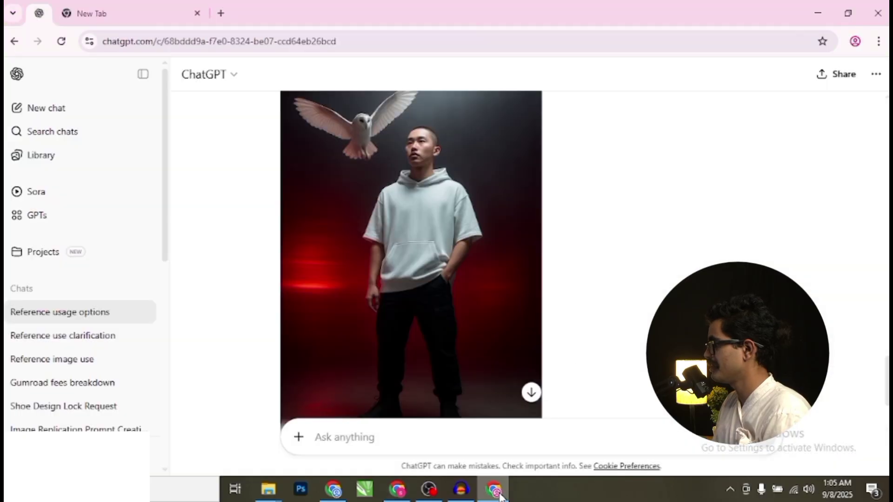
- Open the generated ChatGPT image, download it and show the file in a maximized Downloads folder window
scroll(469, 294, down, 1)
scroll(469, 294, down, 1)
click(441, 302)
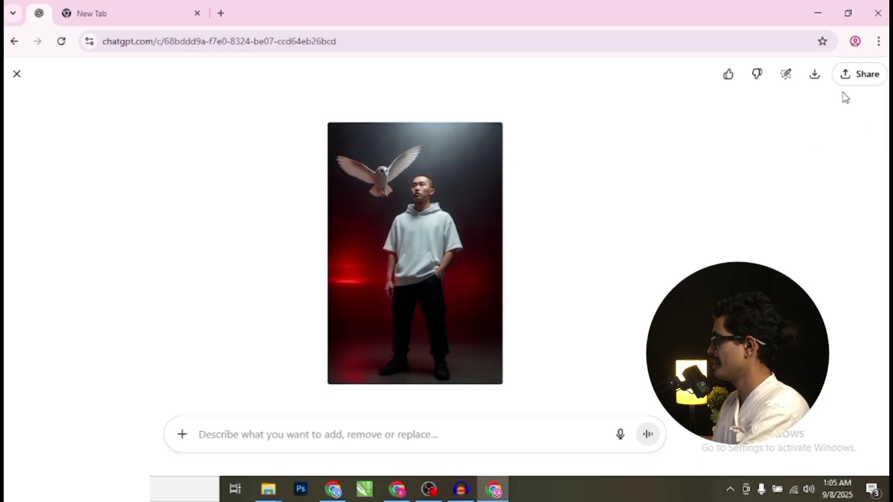
click(815, 77)
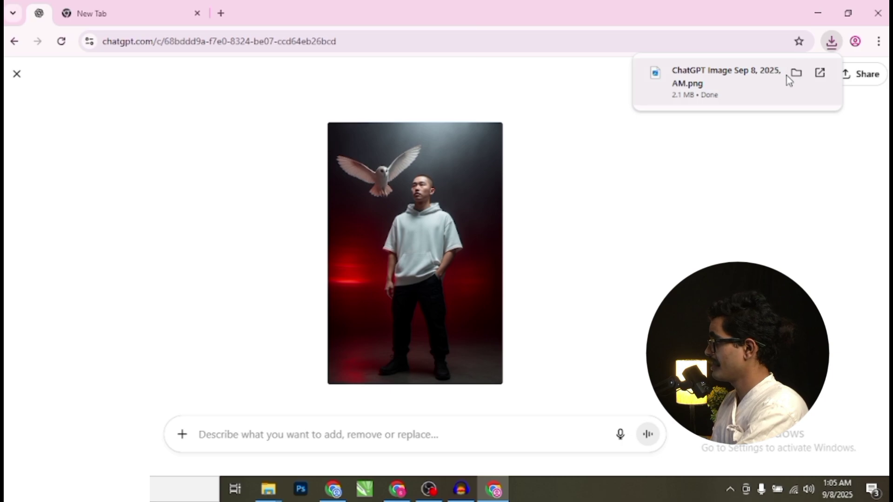
click(795, 73)
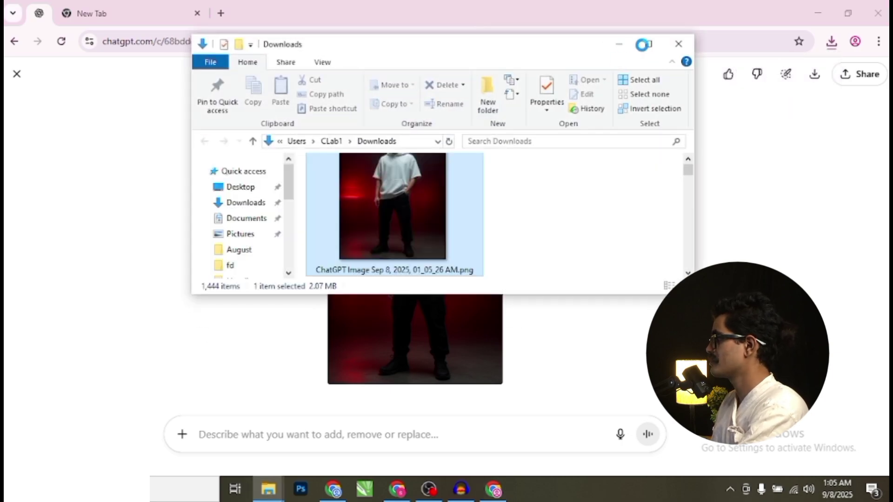
click(644, 44)
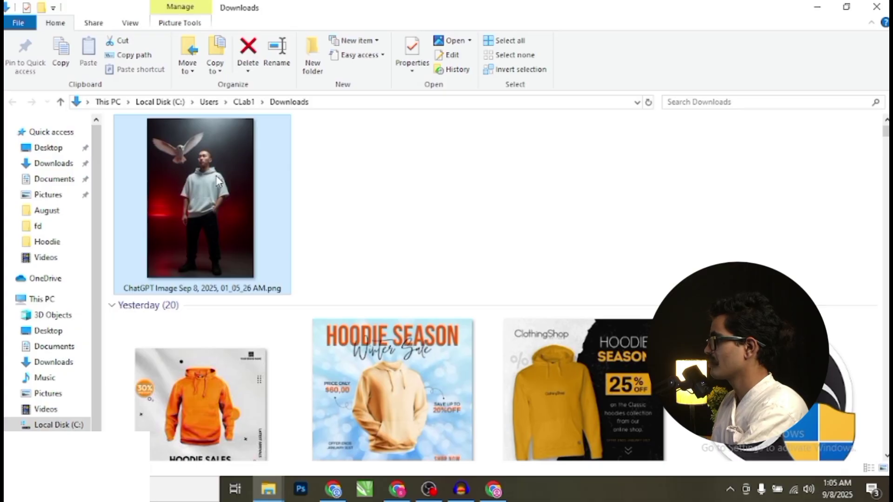
- Open the downloaded ChatGPT image in a maximized viewer, examine the owl, face, hoodie, pants and boots up close, and close it
double_click(216, 175)
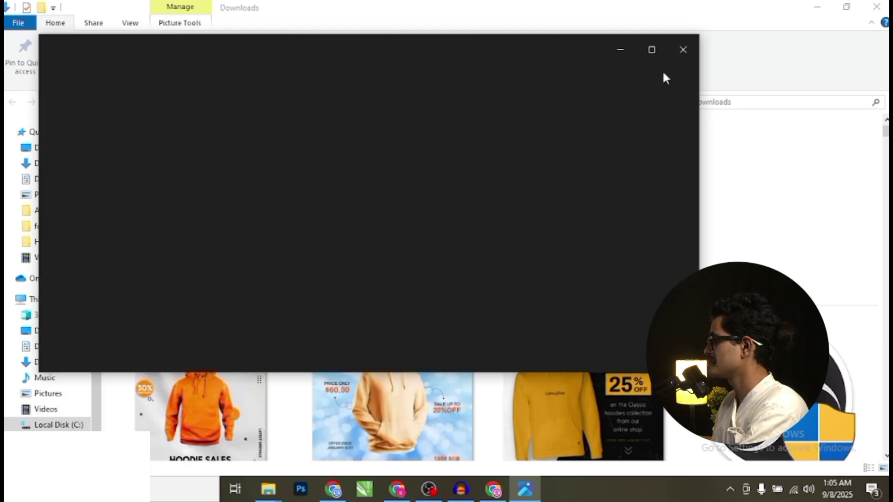
click(651, 50)
scroll(529, 143, up, 3)
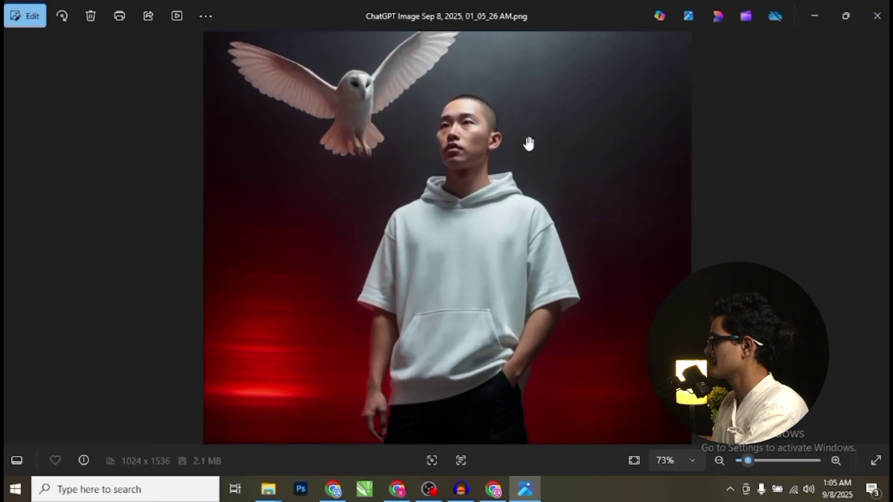
scroll(403, 215, up, 4)
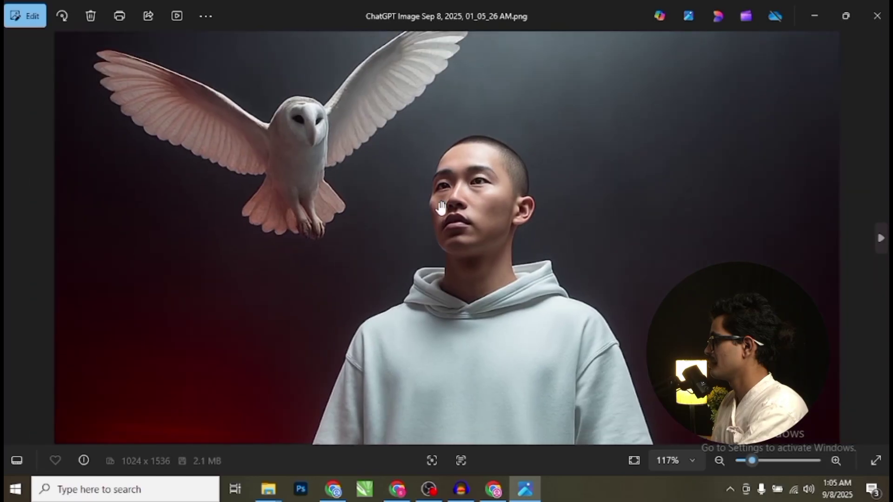
scroll(441, 208, down, 1)
scroll(405, 249, down, 5)
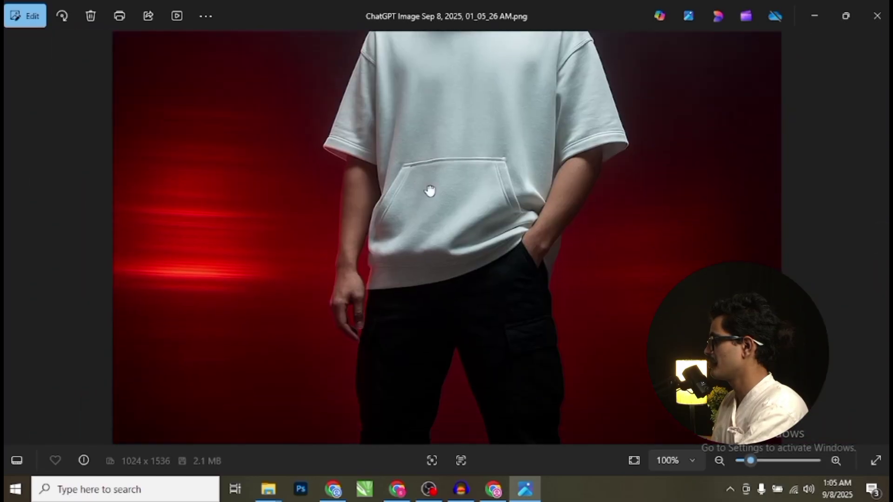
scroll(430, 190, down, 4)
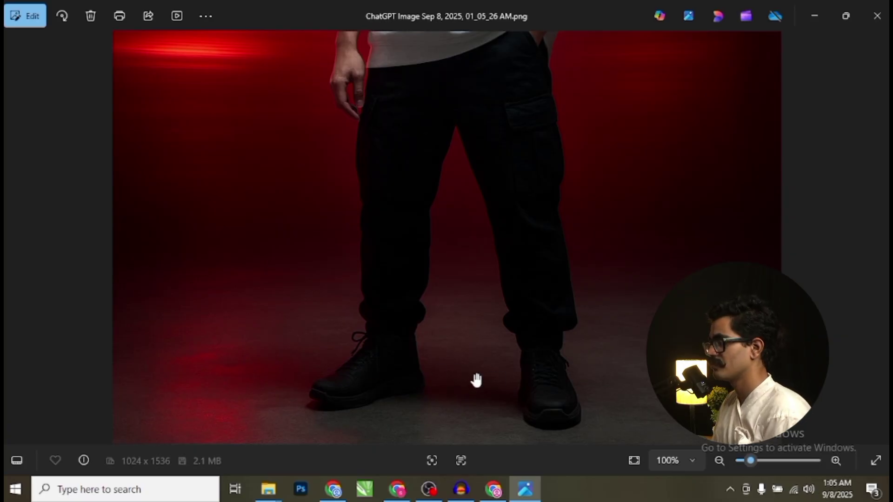
scroll(456, 326, up, 1)
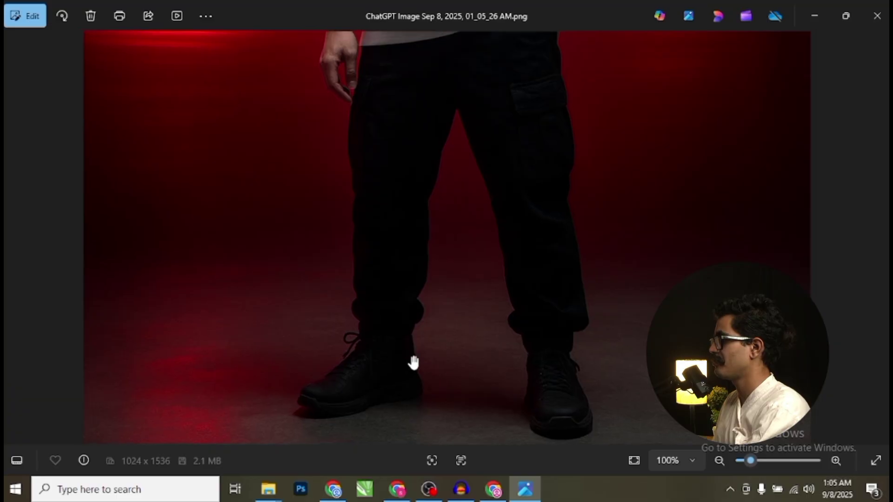
scroll(455, 169, up, 5)
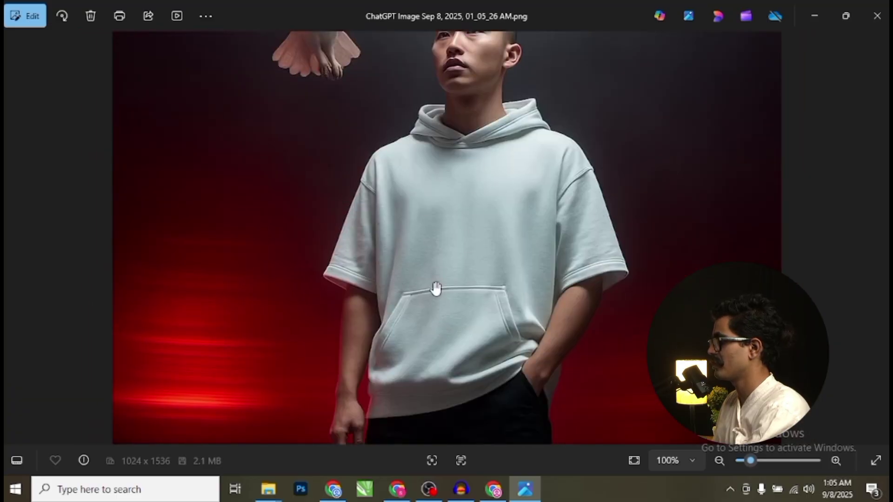
scroll(436, 288, down, 4)
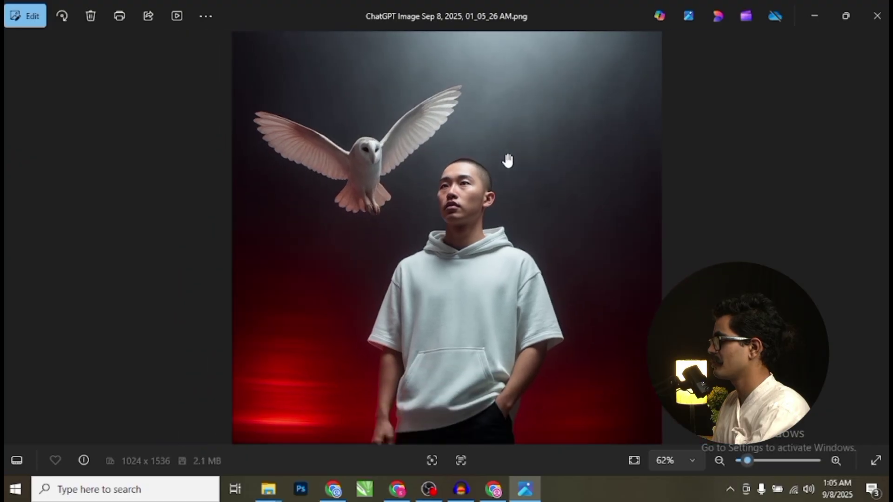
scroll(507, 160, down, 2)
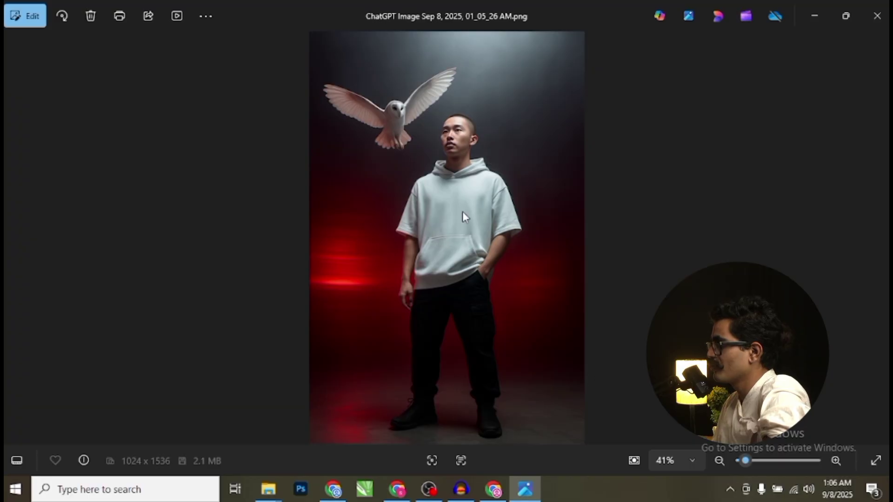
click(877, 16)
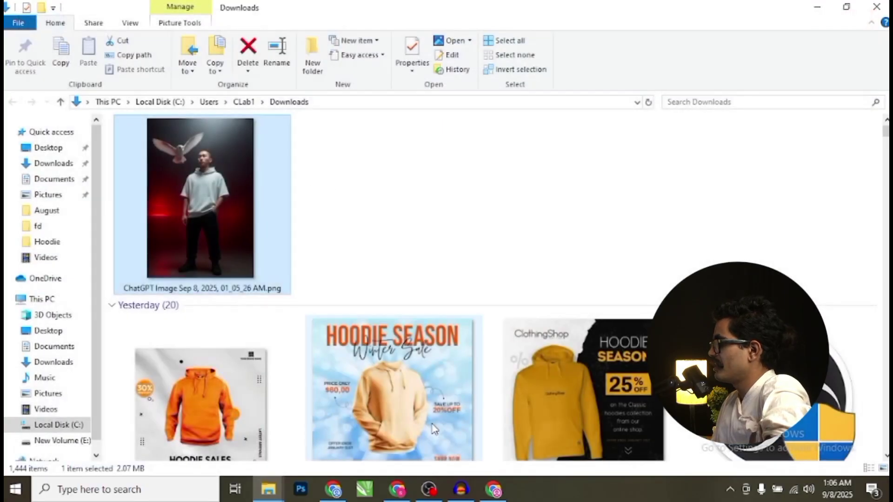
- Switch to Midjourney, open the first image of today's generation and examine the model, hoodie and owl up close
click(495, 489)
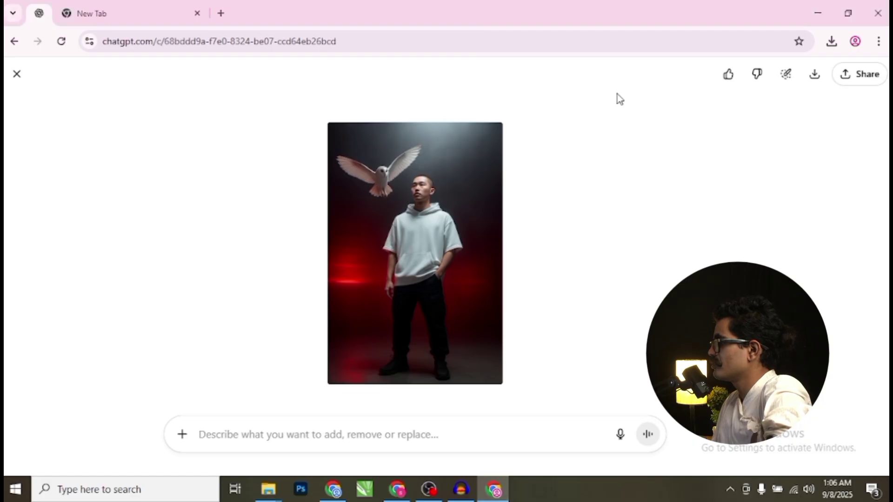
click(396, 490)
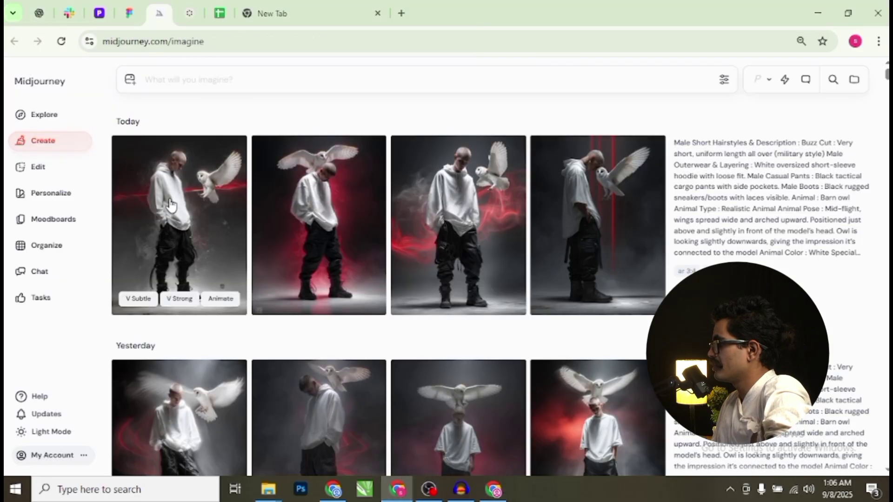
click(206, 203)
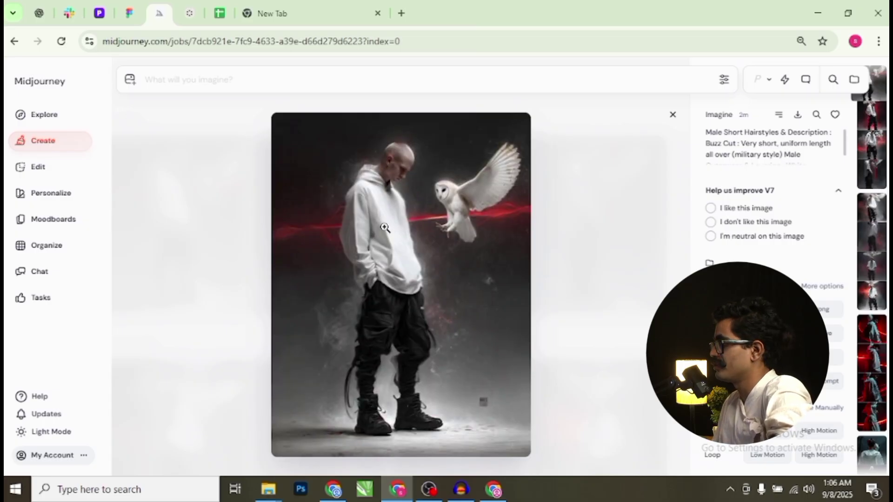
click(384, 227)
click(385, 225)
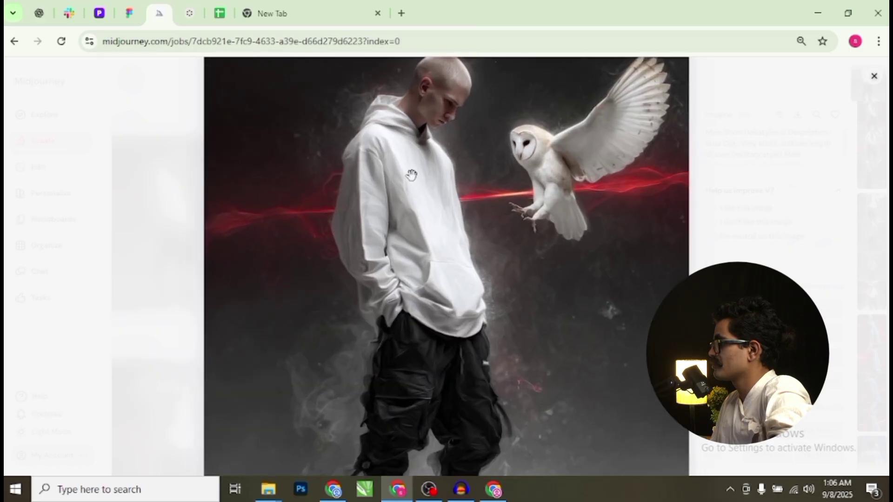
scroll(401, 195, down, 1)
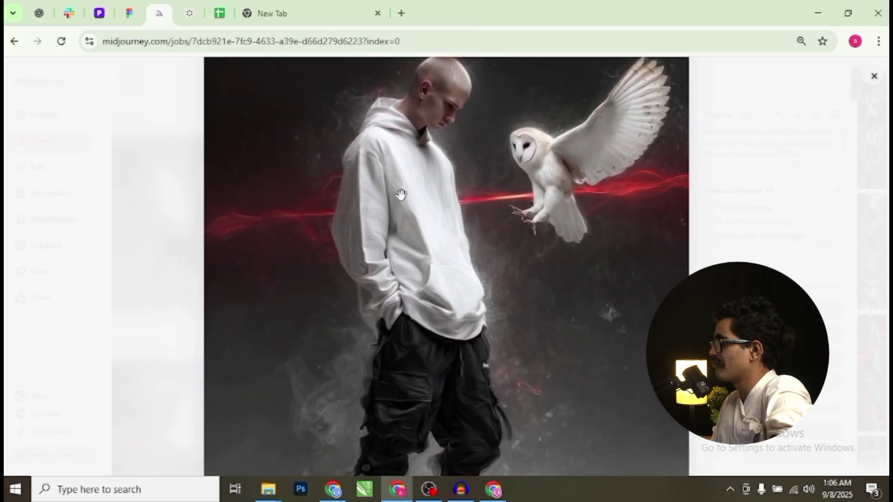
click(521, 203)
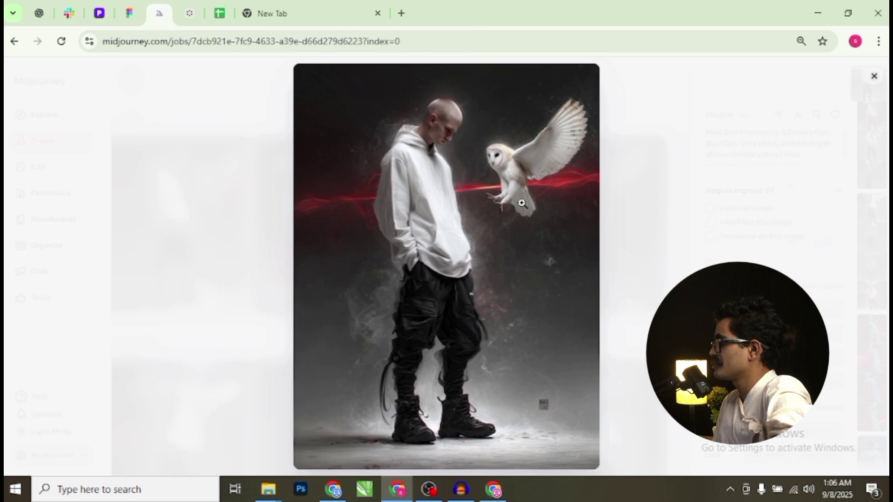
- Step through the other images of today's Midjourney generation, examine their clothing and owl details up close, and close the enlarged view
key(Right)
click(521, 203)
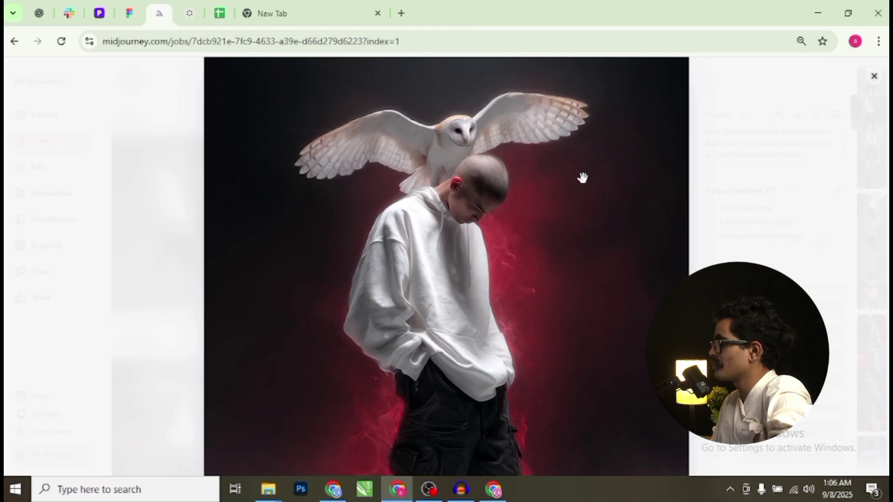
scroll(523, 166, down, 2)
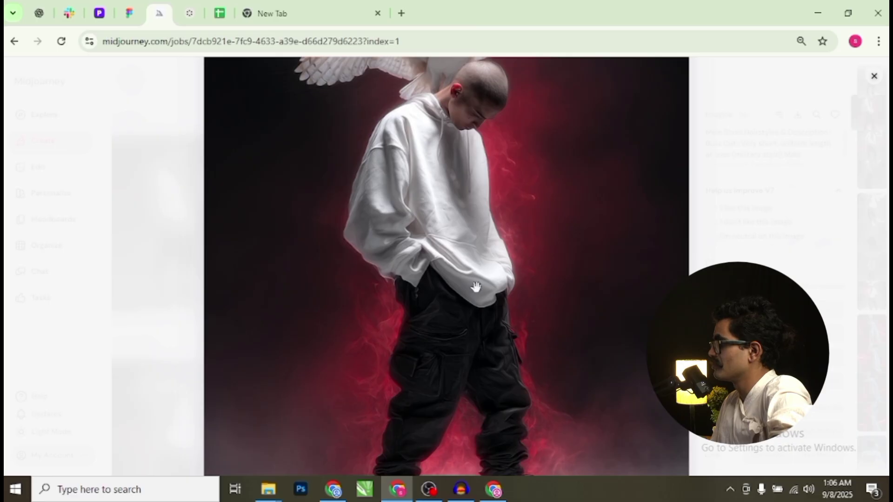
scroll(478, 242, down, 2)
key(Right)
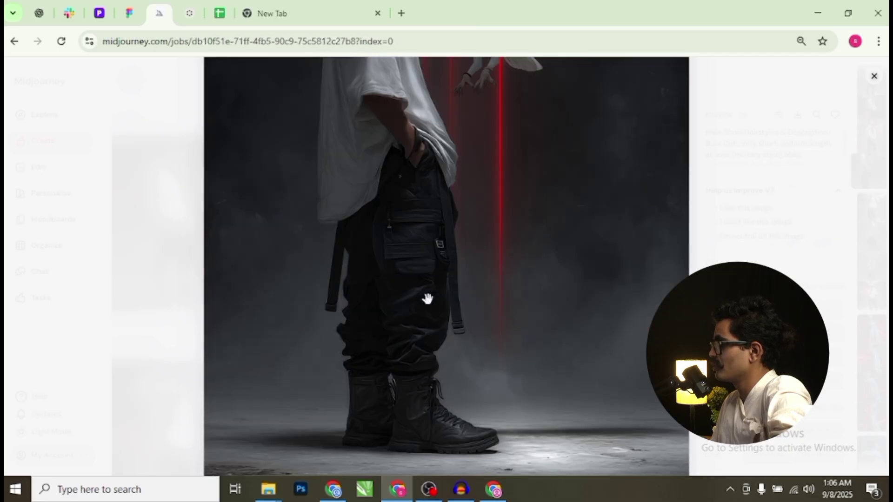
key(Left)
key(Right)
key(Right)
click(448, 251)
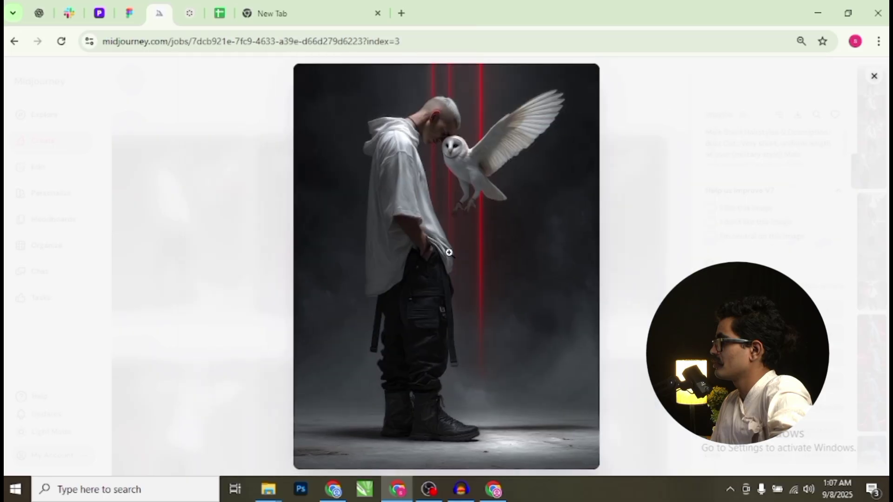
key(Right)
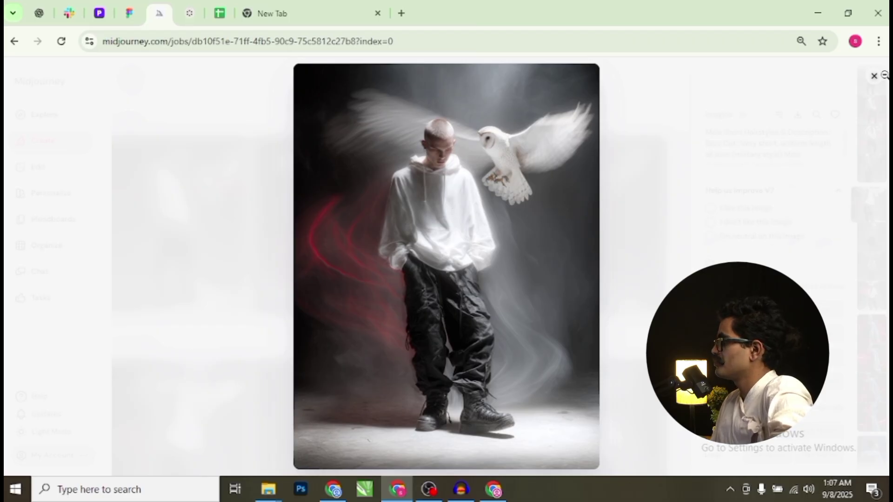
click(874, 77)
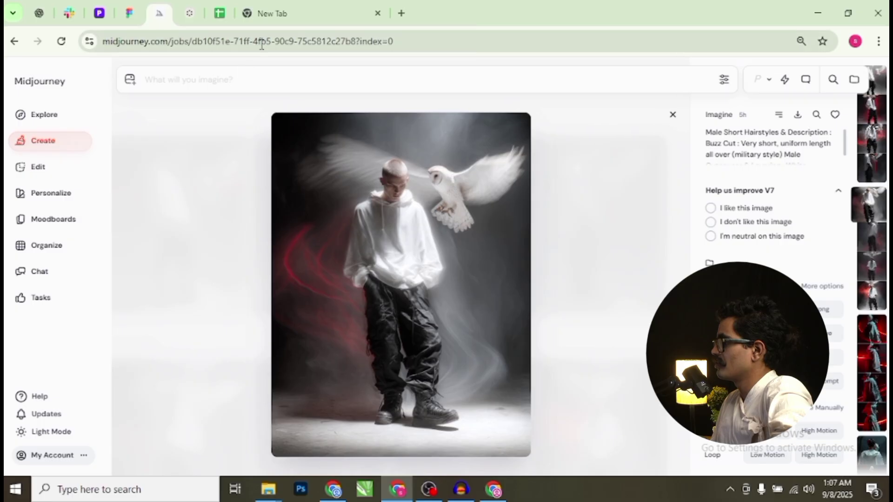
- Switch to the browser window with the beige skin tone search, search Google for "google gemini" and open the Google Gemini site
click(494, 489)
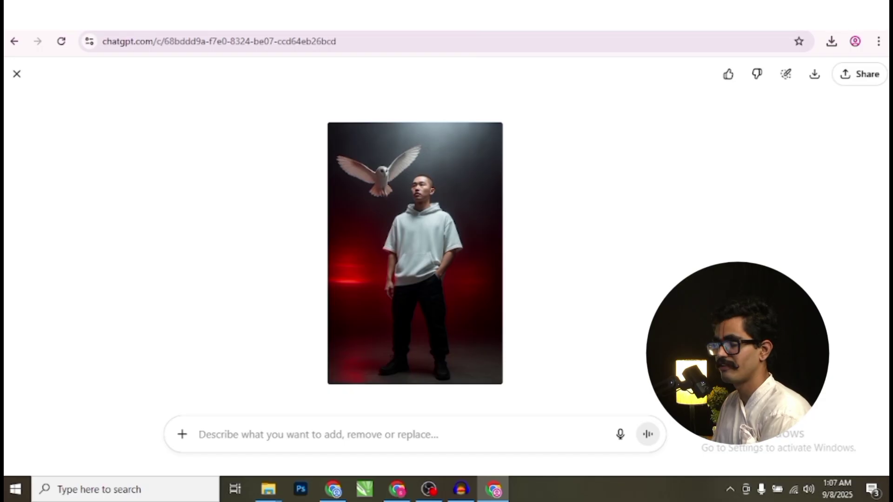
click(121, 12)
click(329, 40)
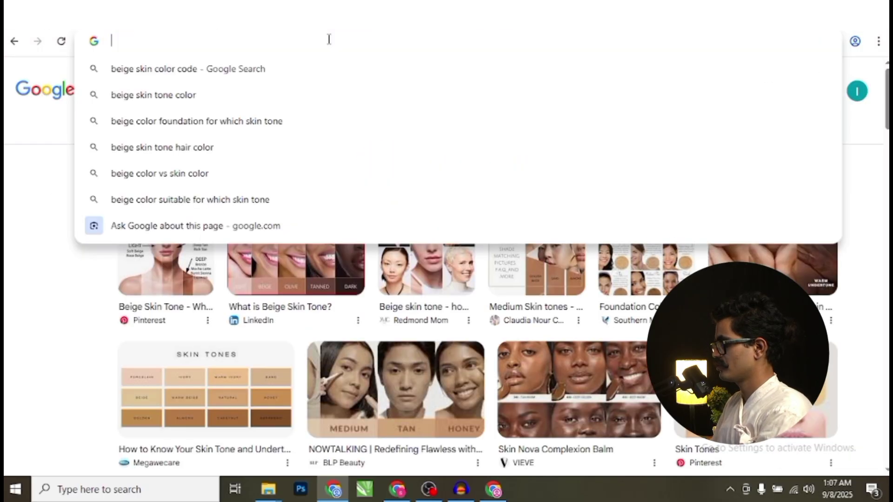
text(google gemini)
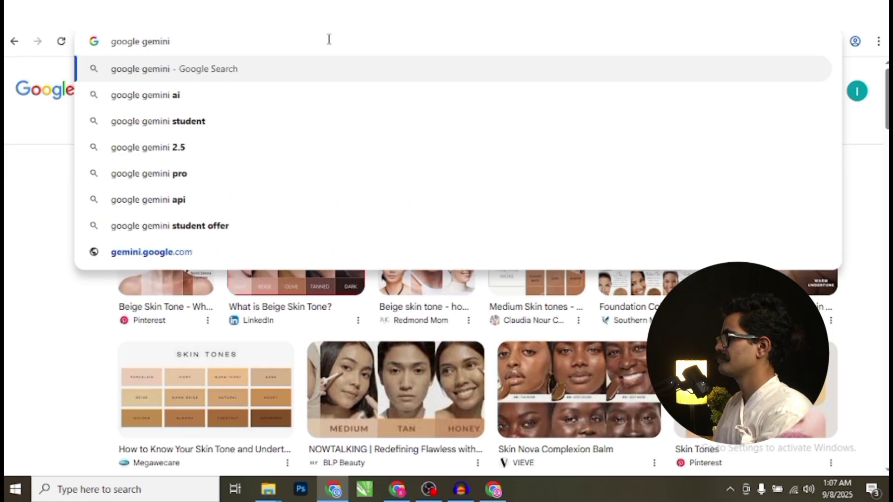
key(Return)
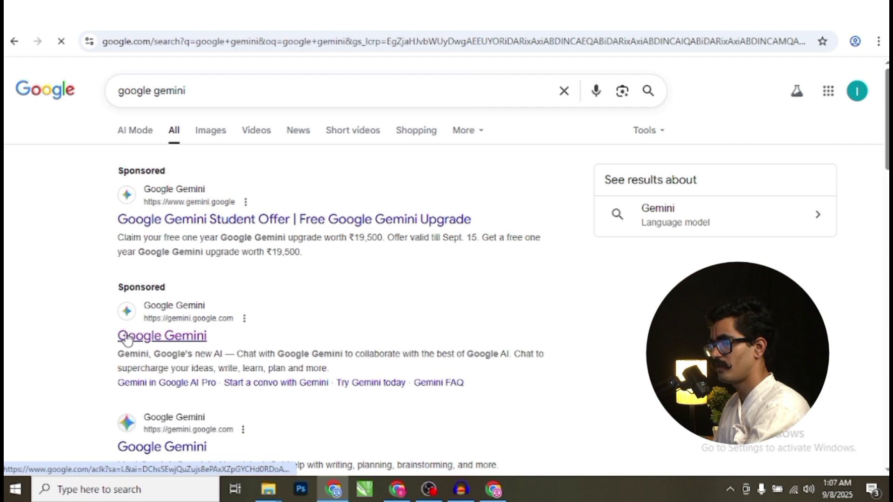
click(123, 337)
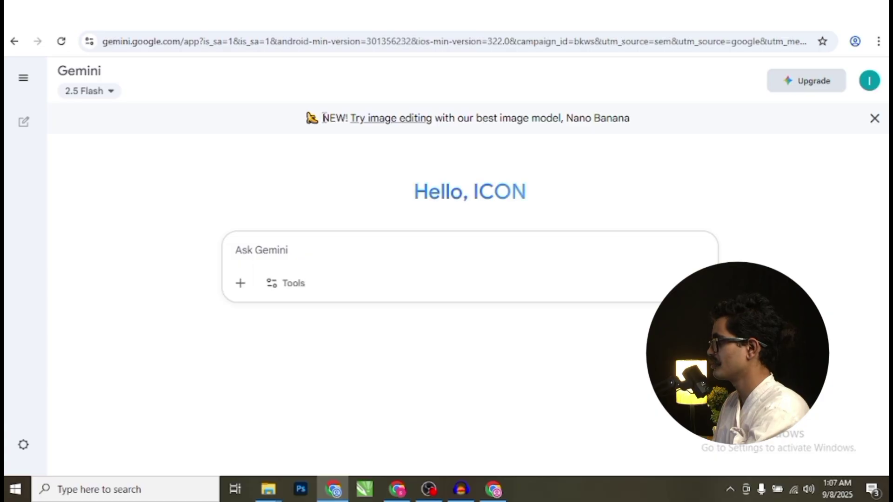
- Start image editing with the Nano Banana model from the Gemini announcement and get the image description field ready
drag(323, 117, 346, 119)
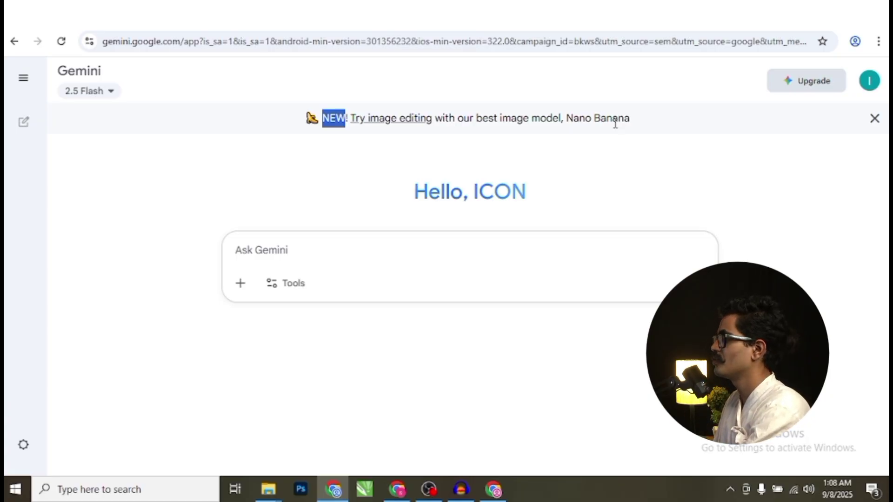
click(391, 125)
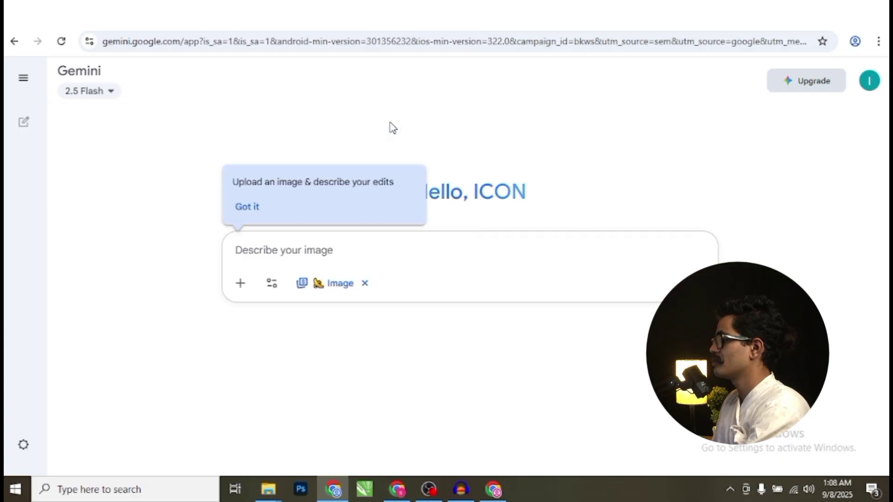
click(254, 251)
- Upload "ChatGPT Image Sep 8, 2025, 01_05_26 AM.png" and the white forest-print hoodie image from Downloads to the Gemini prompt
click(240, 285)
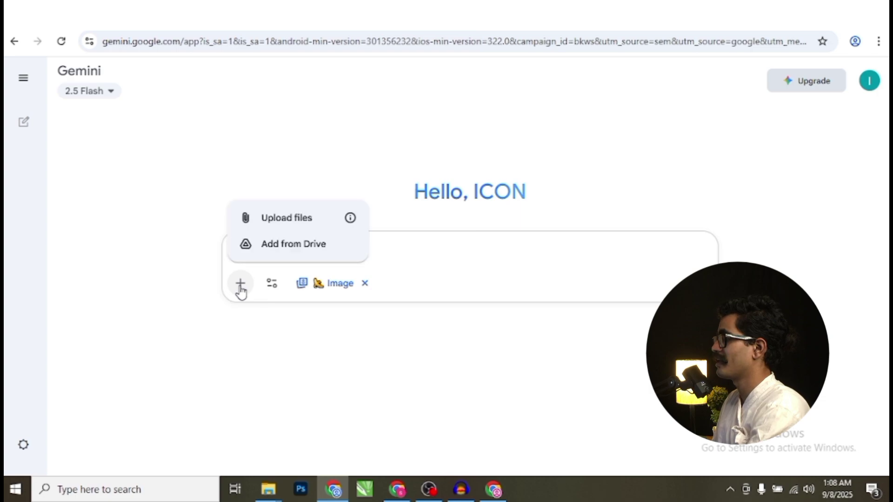
click(272, 230)
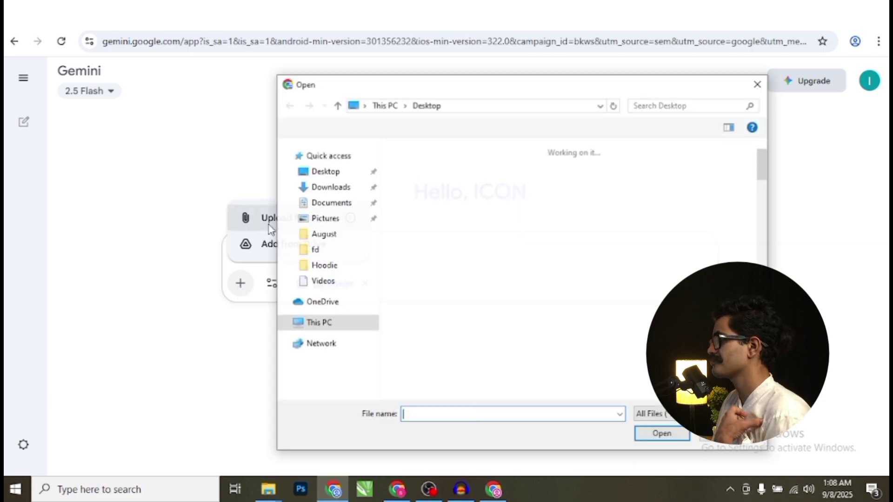
scroll(504, 253, down, 3)
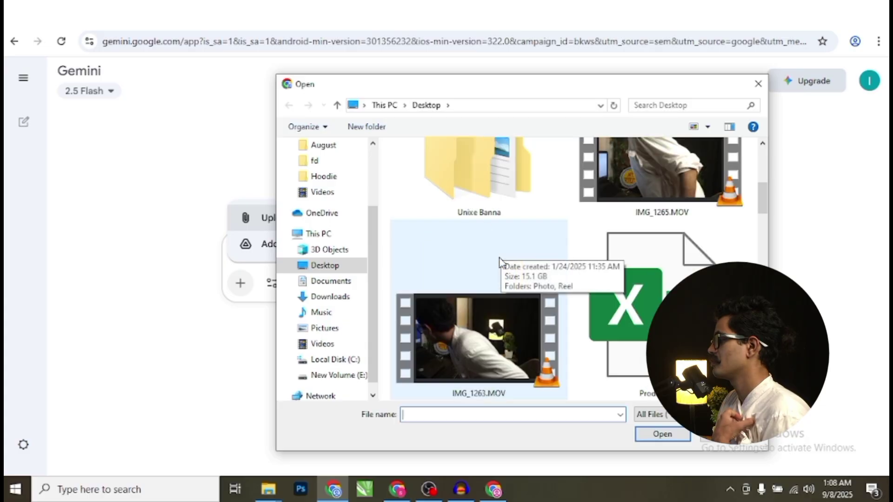
click(330, 297)
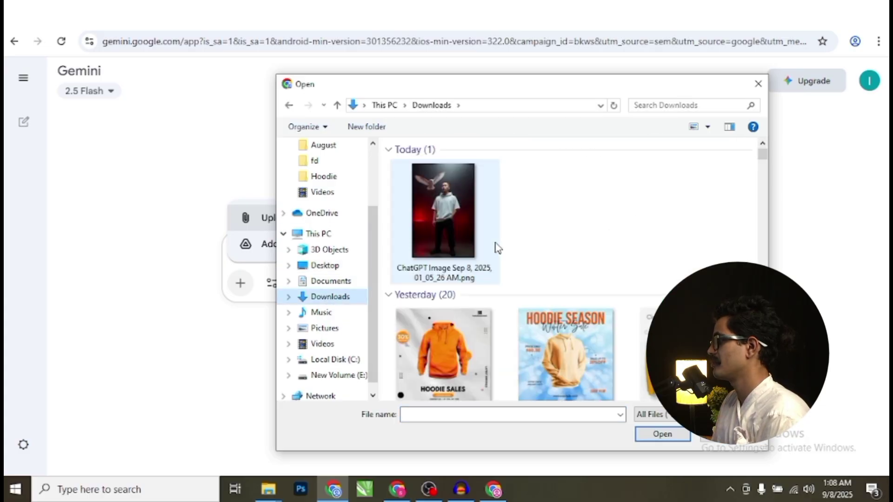
click(439, 207)
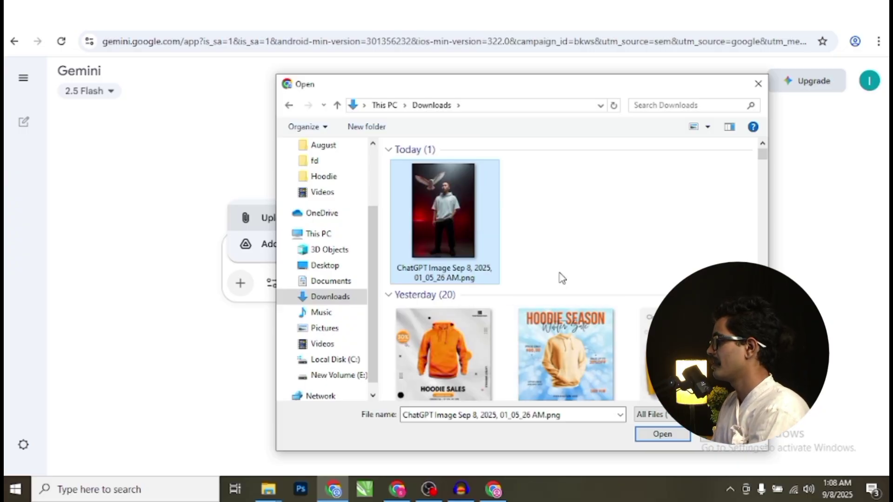
scroll(558, 276, down, 1)
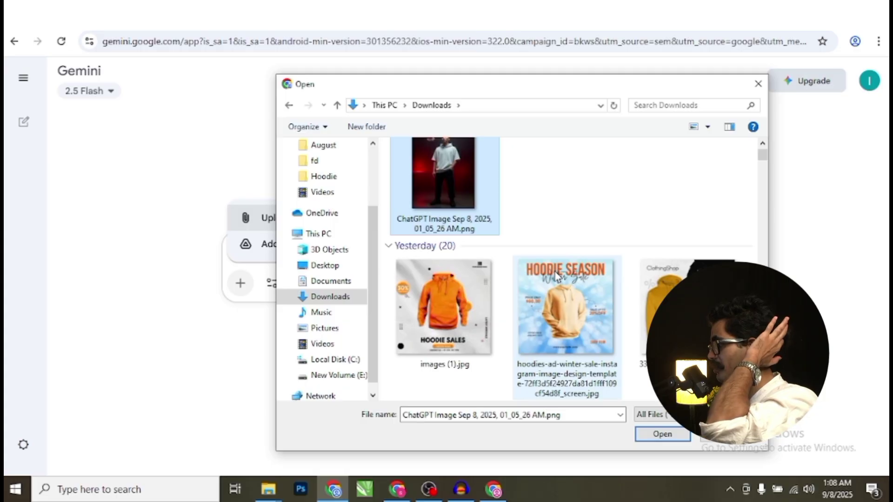
scroll(557, 276, down, 3)
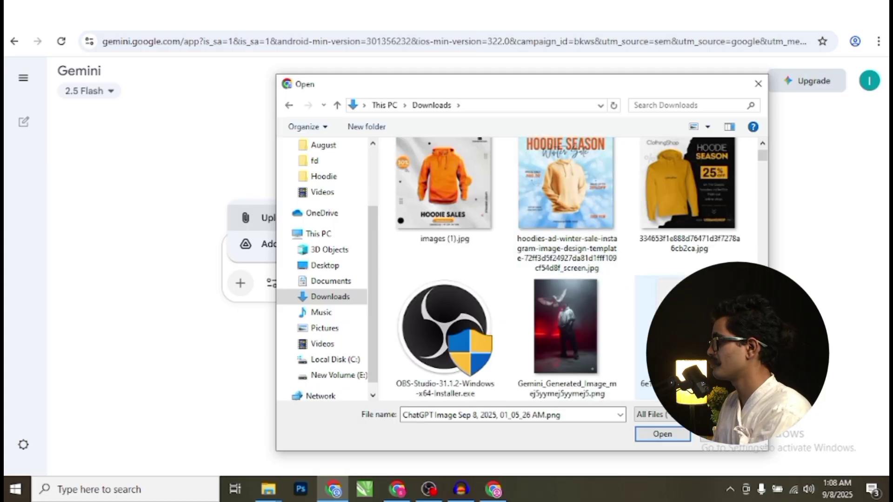
ctrl+click(651, 335)
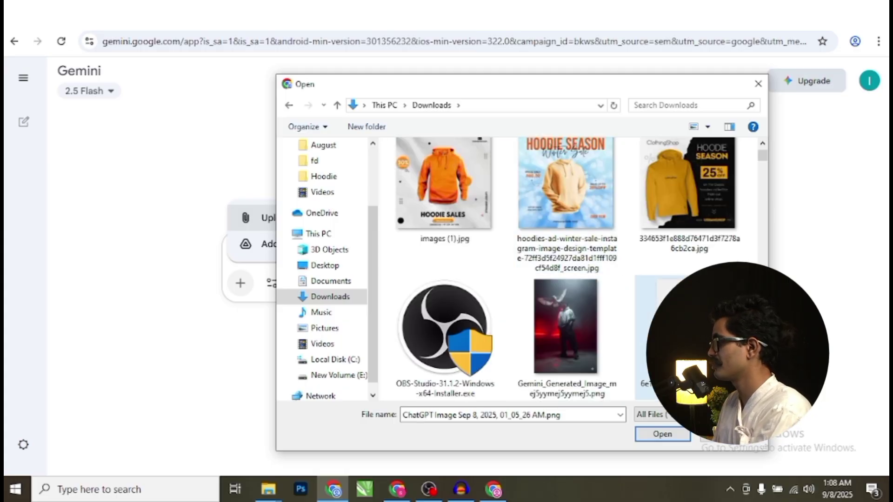
click(662, 437)
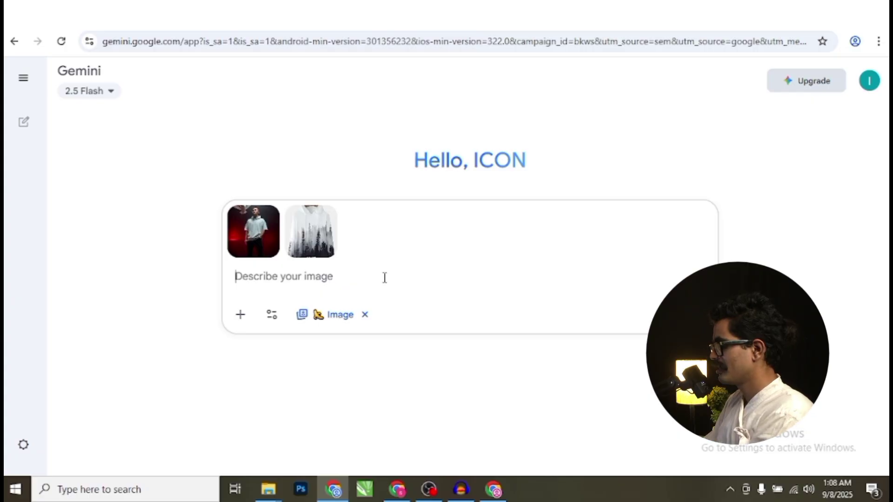
- Begin the image description with "Here i've upload two image"
text(H)
key(BackSpace)
text(Here )
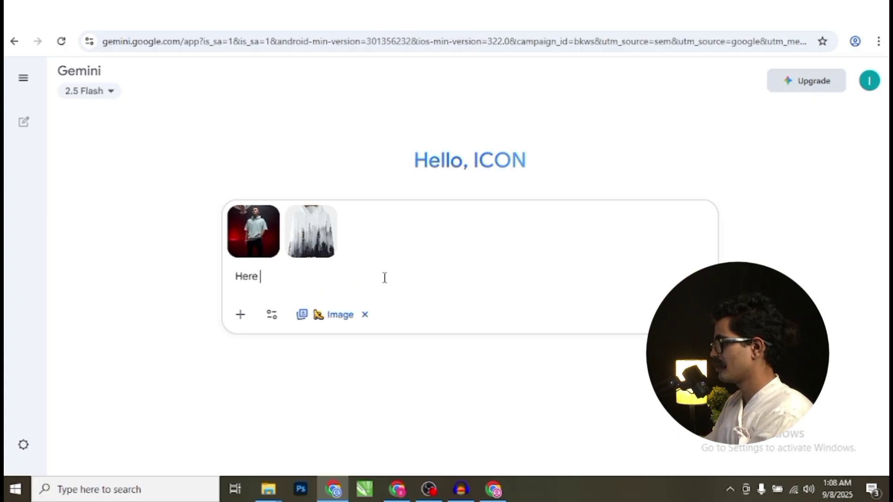
text(i've uplo)
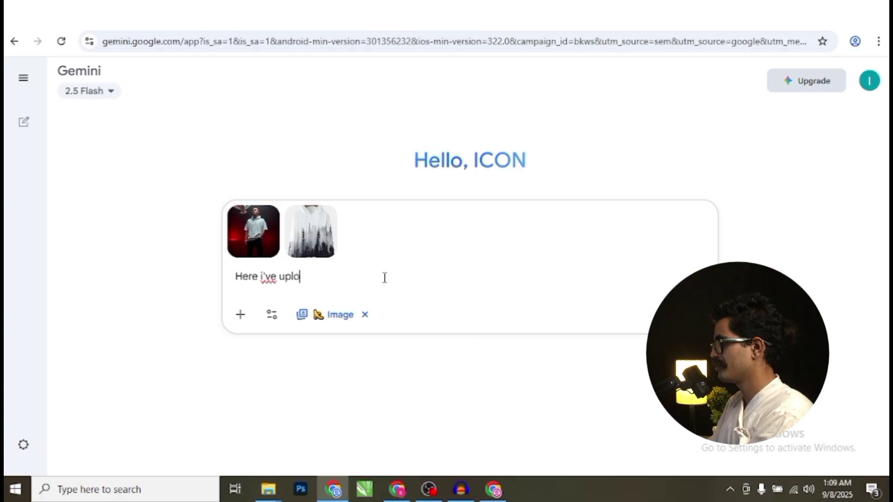
text(ad tw in)
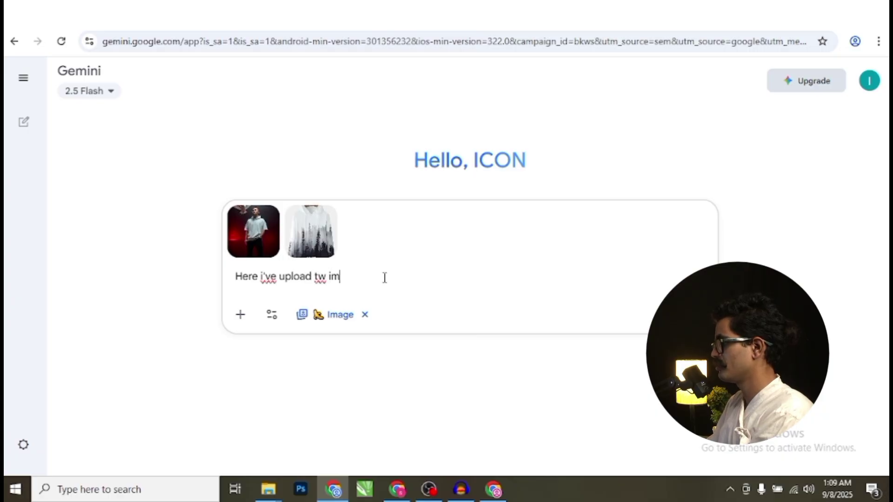
key(BackSpace)
key(BackSpace)
key(BackSpace)
text(wo image)
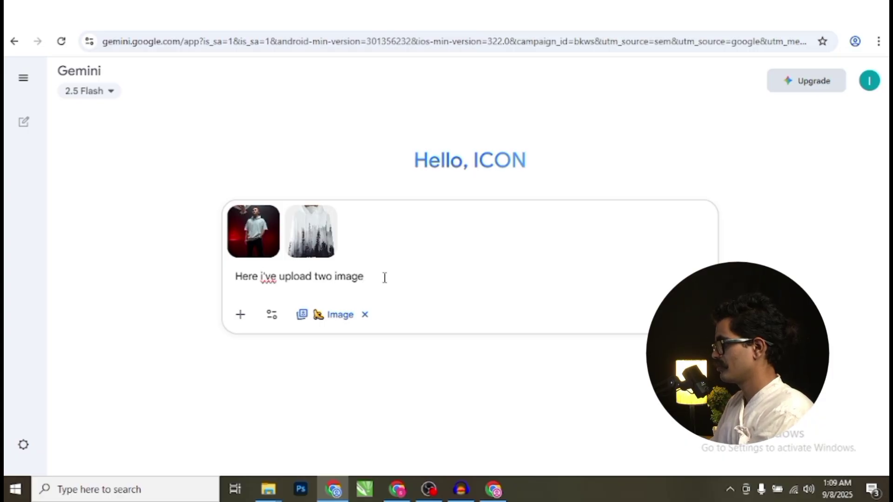
- Continue the image description with the sentence opening "One is of a model and the"
text(. One )
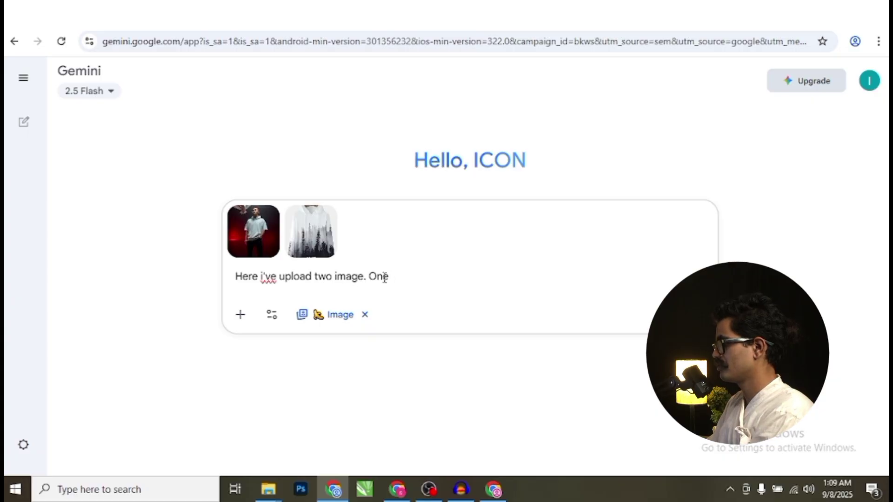
text(is of aa)
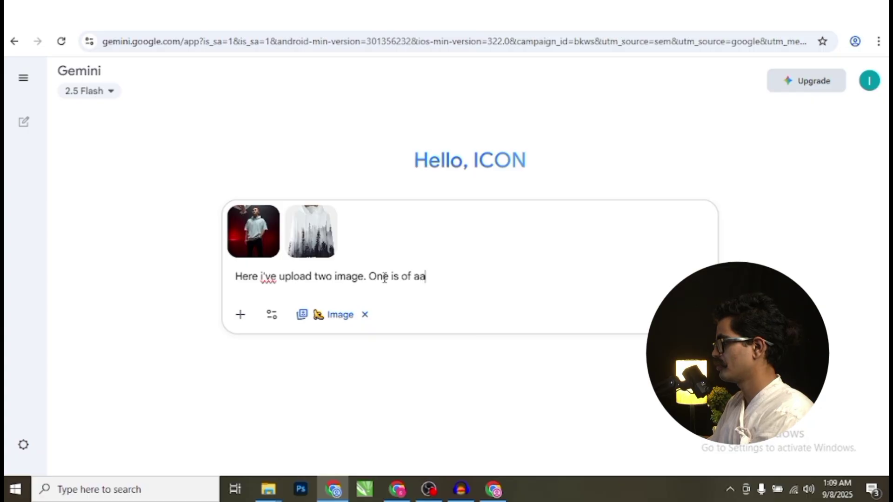
text( mod)
key(BackSpace)
key(BackSpace)
key(BackSpace)
text(mo)
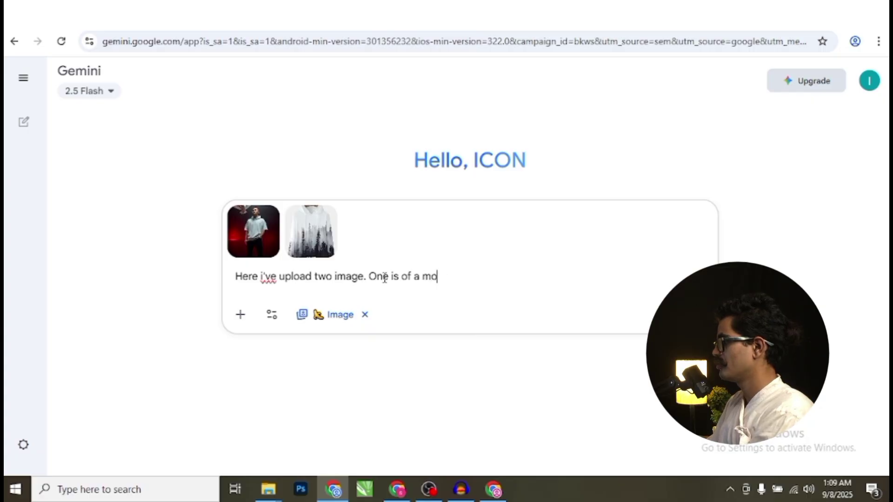
text(el)
key(BackSpace)
key(BackSpace)
text(de)
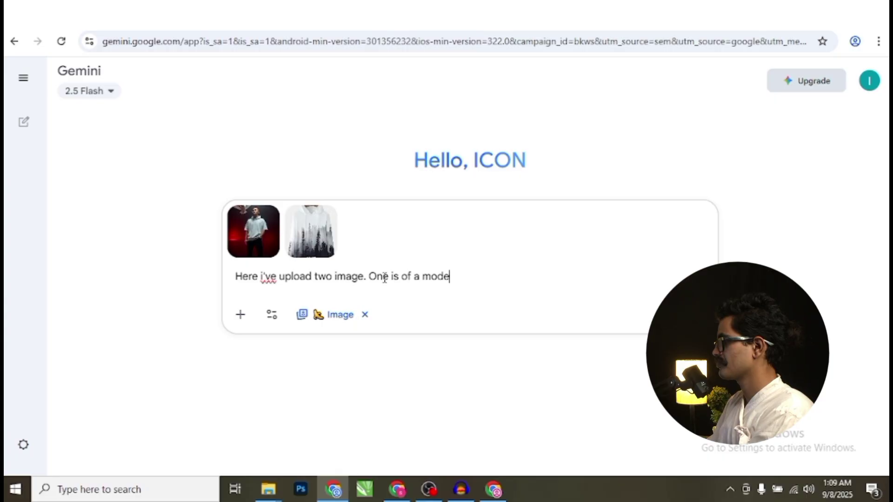
text(l and the second image)
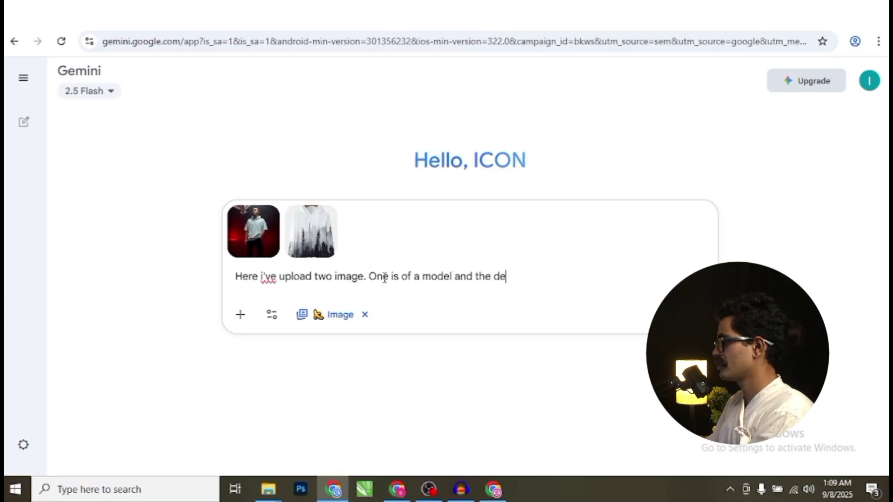
- Complete the sentence describing the two uploads with "second image is of my hoodie"
key(BackSpace)
key(BackSpace)
text(second image)
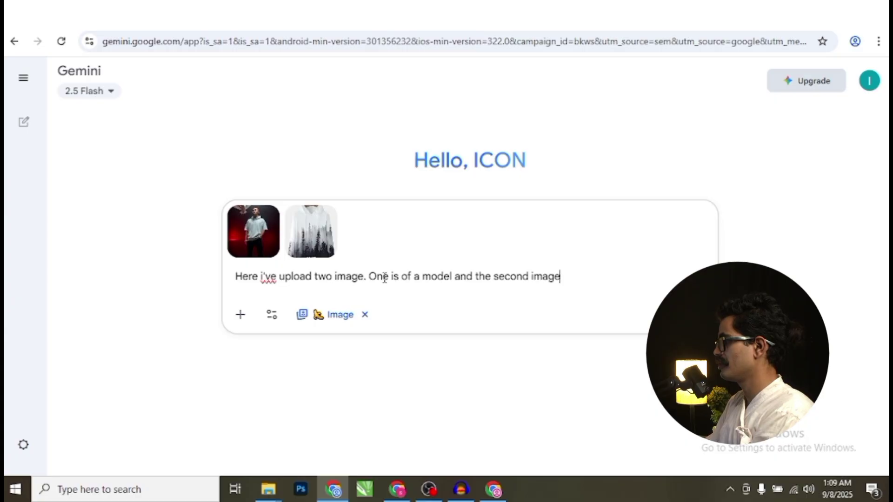
text( is of my)
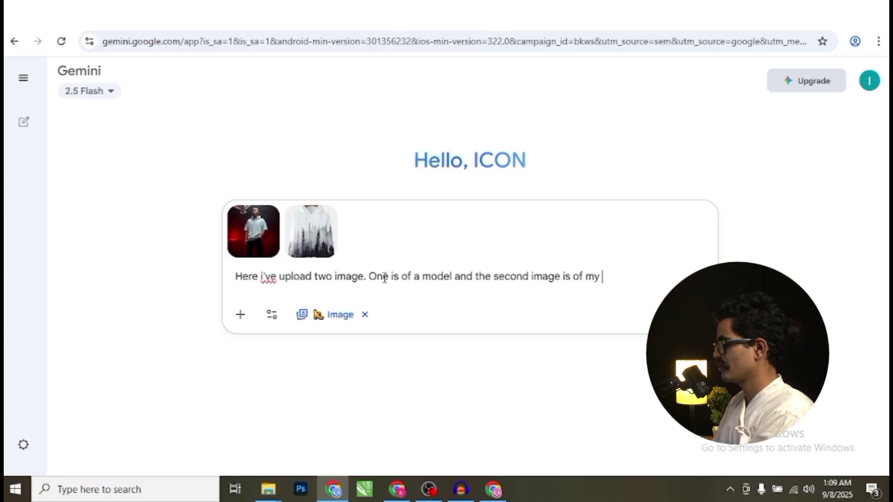
text( hoodie)
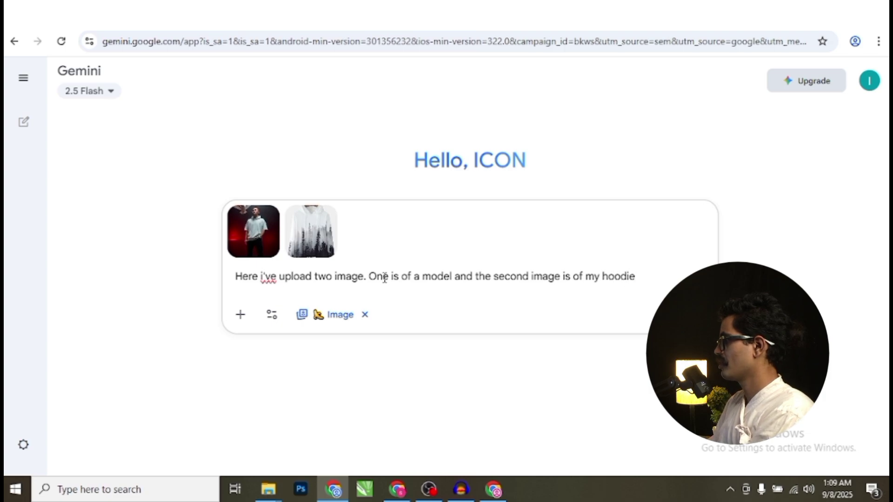
- Add the request "I want you to replace existing hoodie of the model to my hoodie" to the image description
text( i  I want you to)
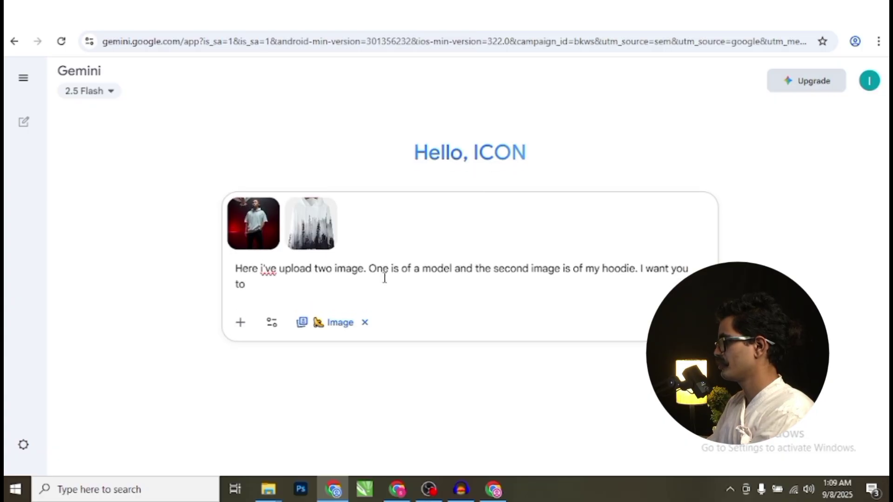
text( replace e)
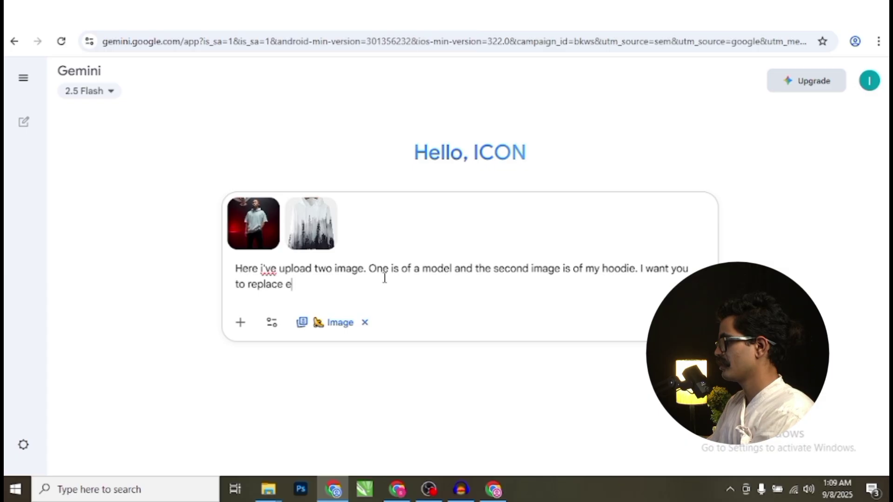
text(xisting hoodie of the )
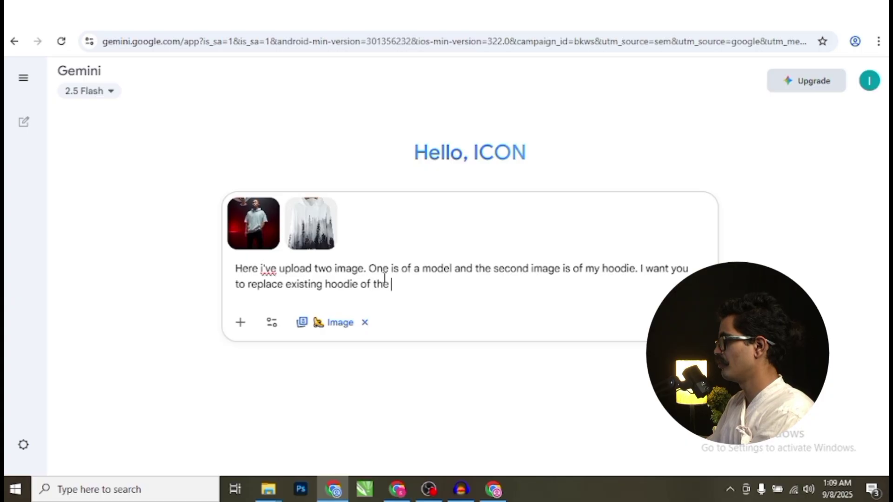
text(model to m)
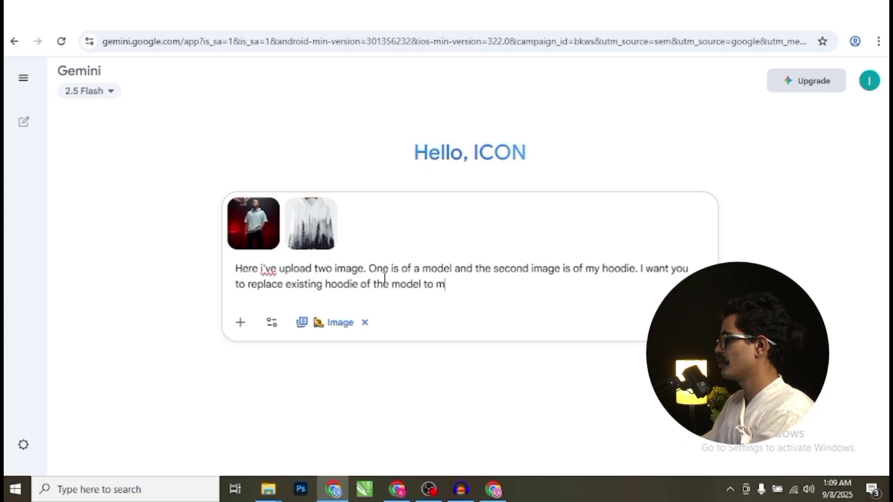
text(y hoodie )
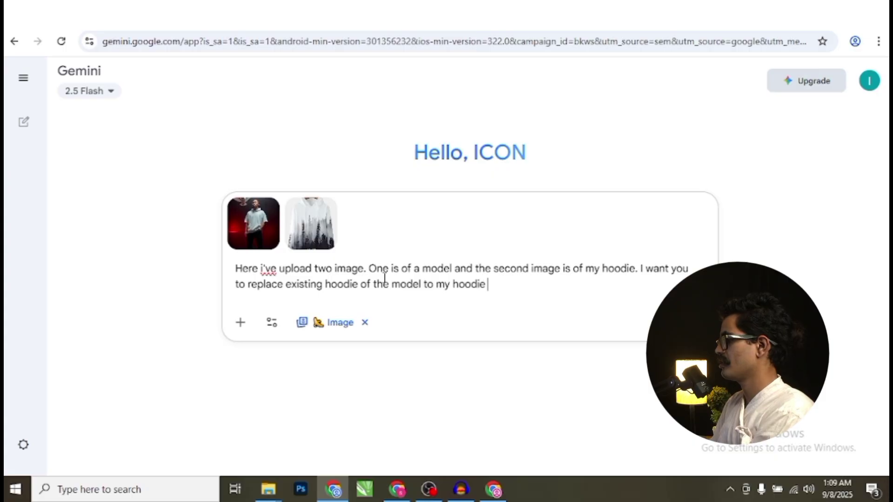
- Add the fit requirement "make sure it fits properly and" after the replacement request
text(. make)
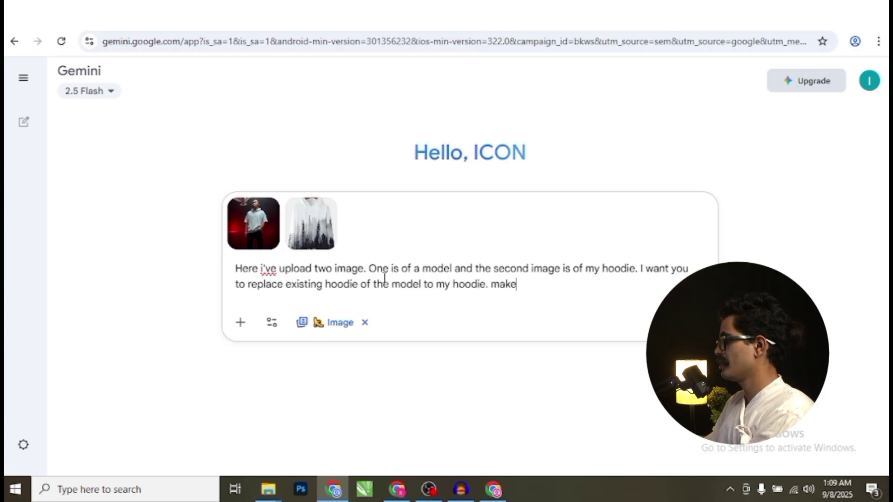
text( sure)
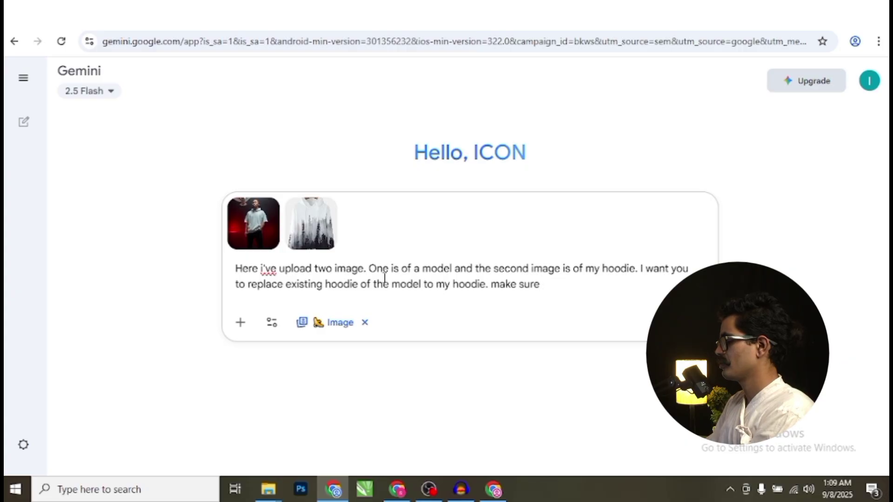
text( it fits)
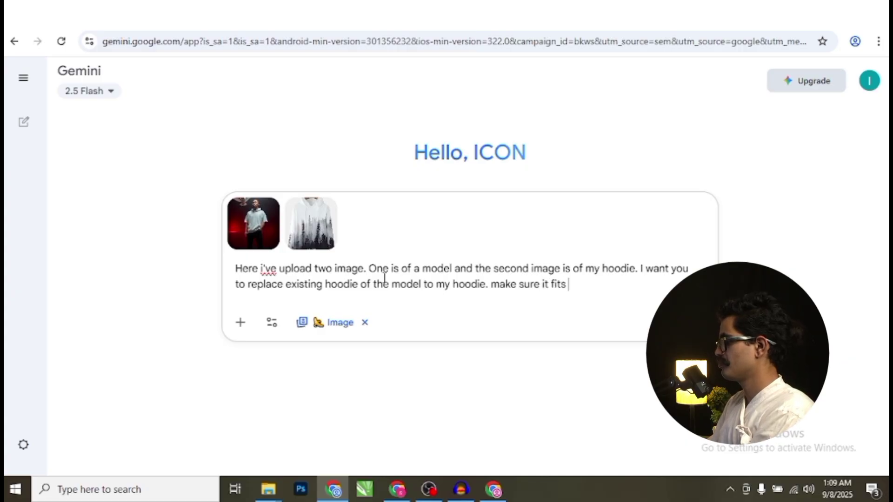
text( proerly)
key(BackSpace)
key(BackSpace)
key(BackSpace)
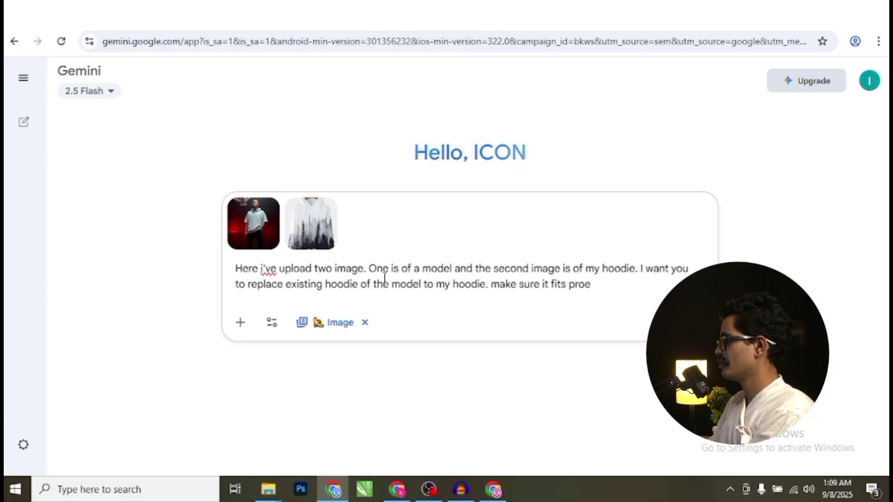
text(perly and mus)
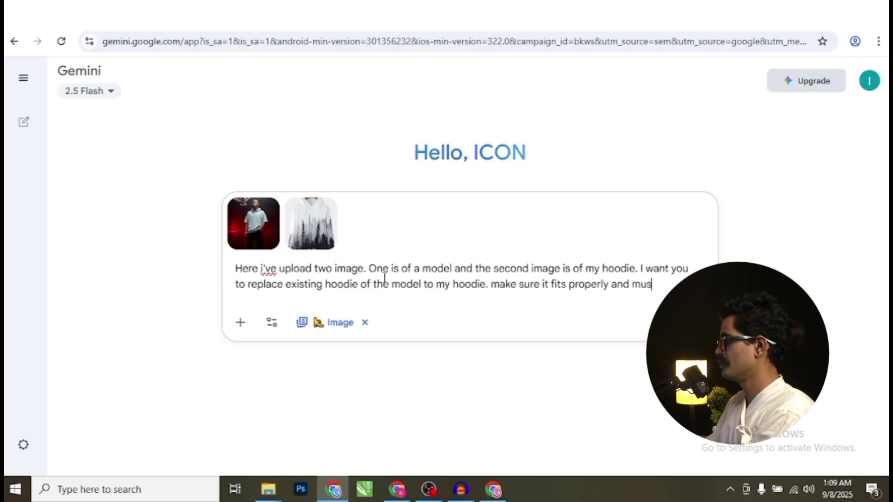
- Finish the fit requirement with "must look realistic.", spelled correctly
text(t look resalistic)
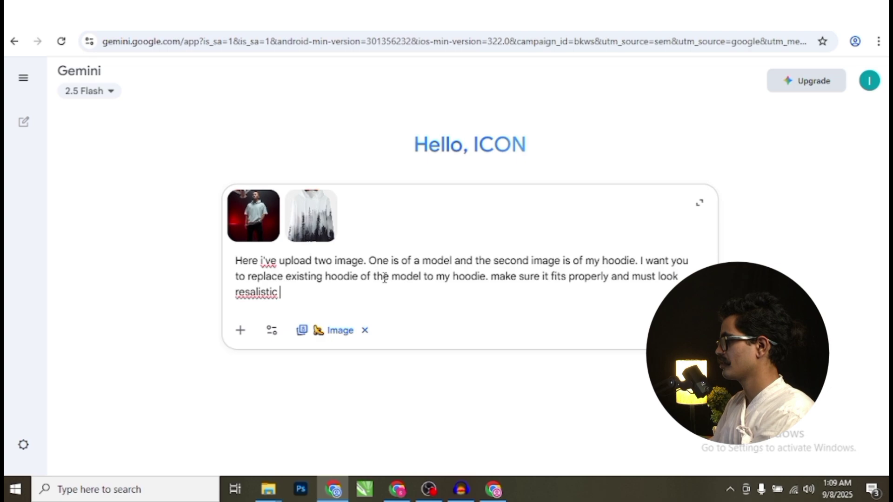
key(BackSpace)
key(BackSpace)
key(BackSpace)
key(BackSpace)
key(BackSpace)
key(BackSpace)
key(BackSpace)
key(BackSpace)
key(BackSpace)
key(BackSpace)
key(BackSpace)
text(rea)
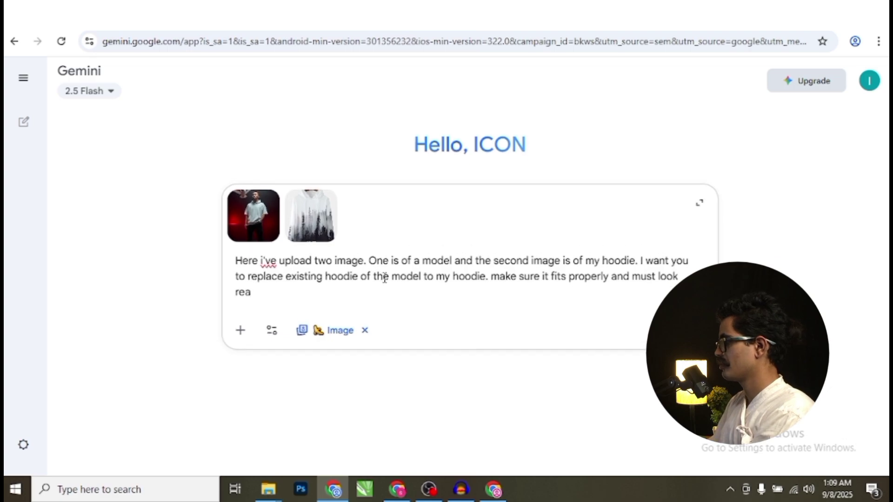
text(listic.)
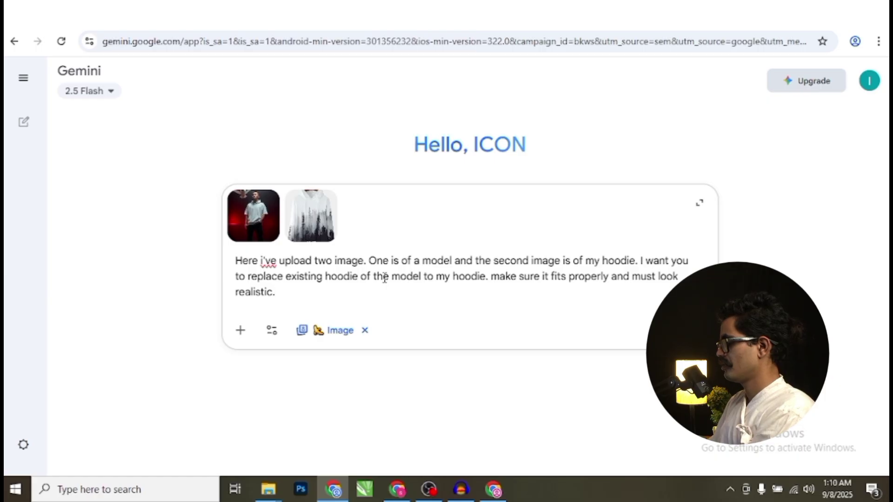
text( i)
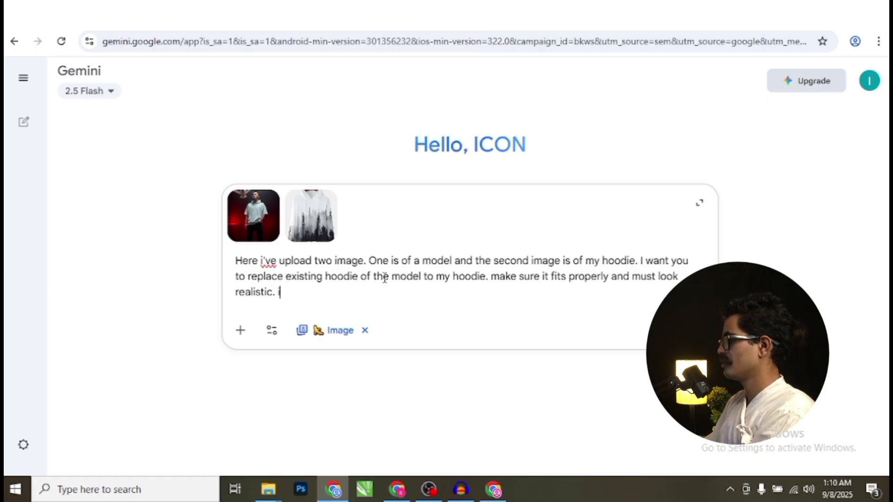
text(t should also)
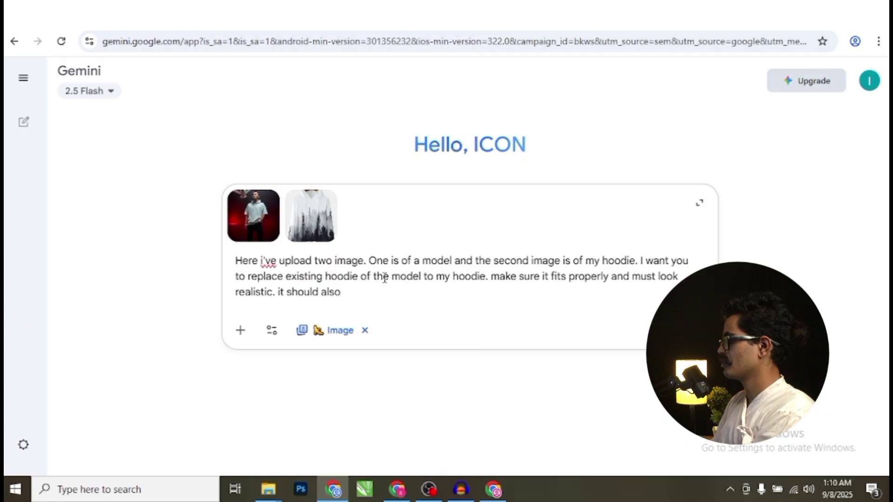
key(ctrl+shift+Left)
key(ctrl+shift+Left)
key(ctrl+shift+Left)
key(BackSpace)
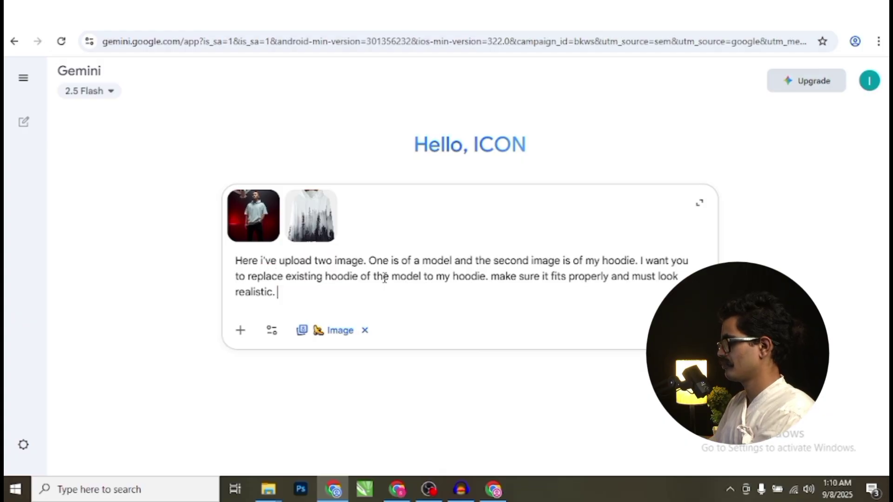
- Add a new sentence to the description starting "It should also match the lighting"
text(A)
key(BackSpace)
text(I)
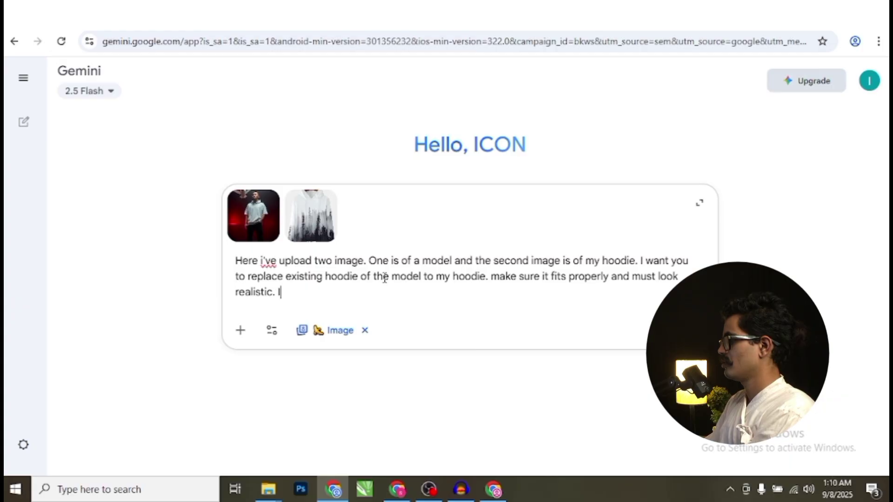
text(t should )
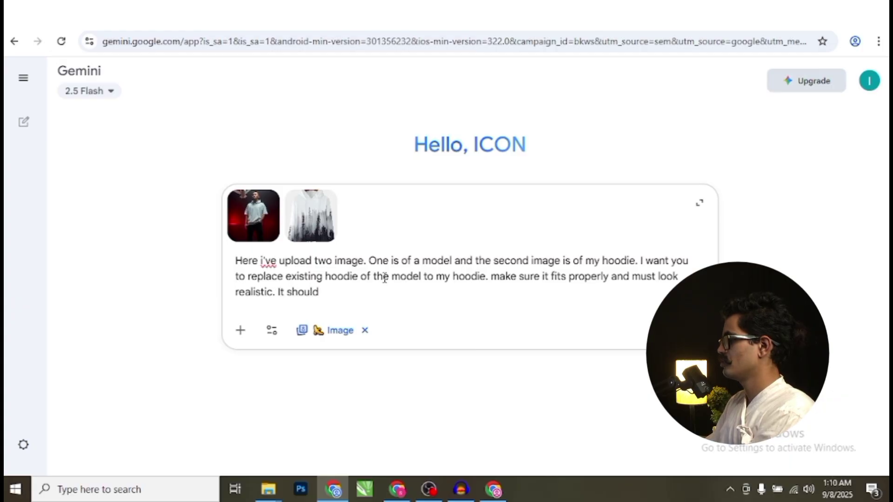
text(also)
text( match t)
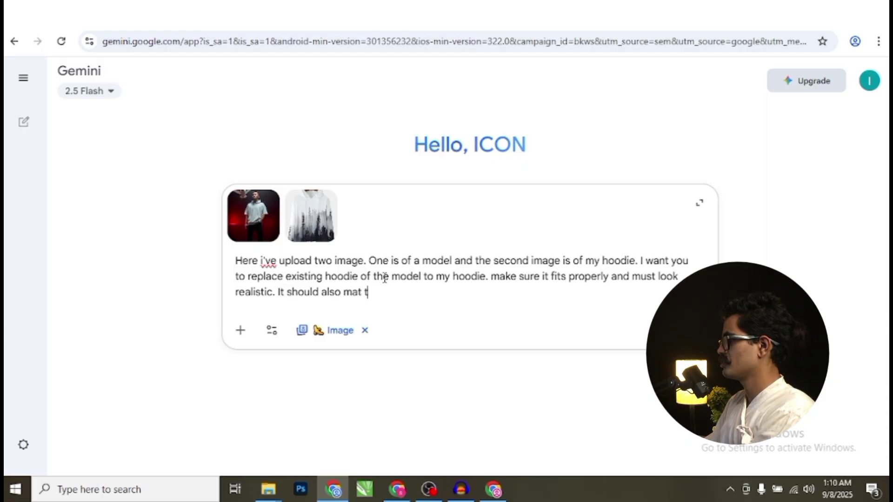
key(BackSpace)
text(ch the ligh)
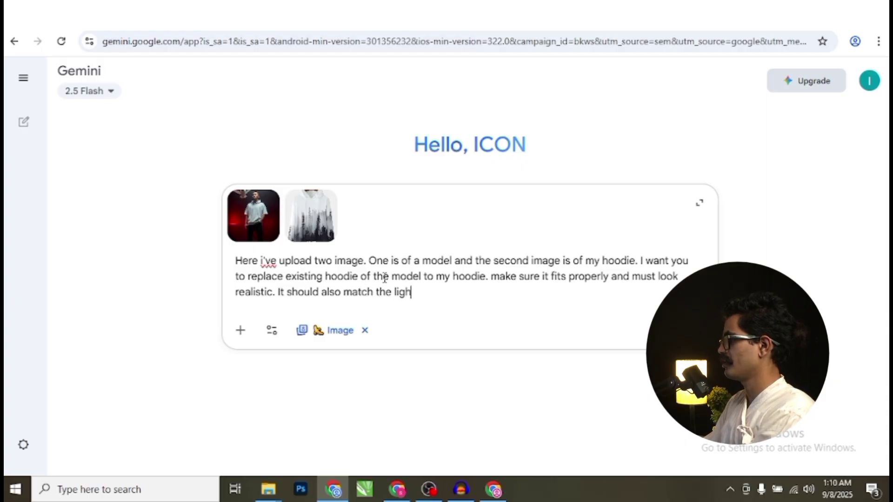
text(ting the th)
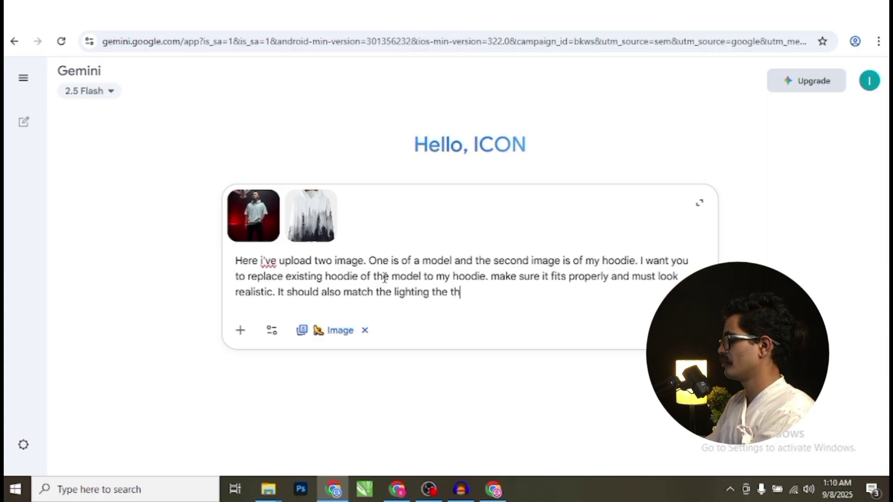
- Continue the lighting sentence in the image description with "and the vibe of the"
text(e)
key(BackSpace)
key(BackSpace)
key(BackSpace)
text(and)
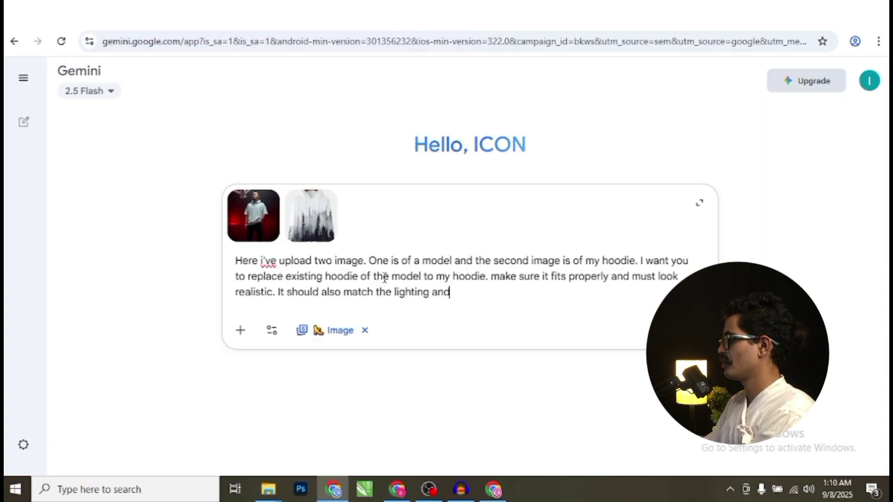
text( the vibe of the )
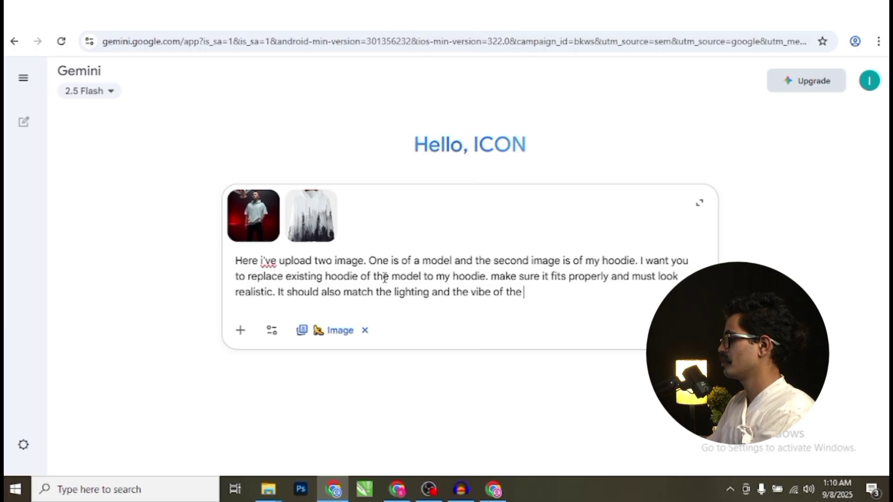
- Finish the sentence with "model's" and submit the prompt to generate the image
text(imamo)
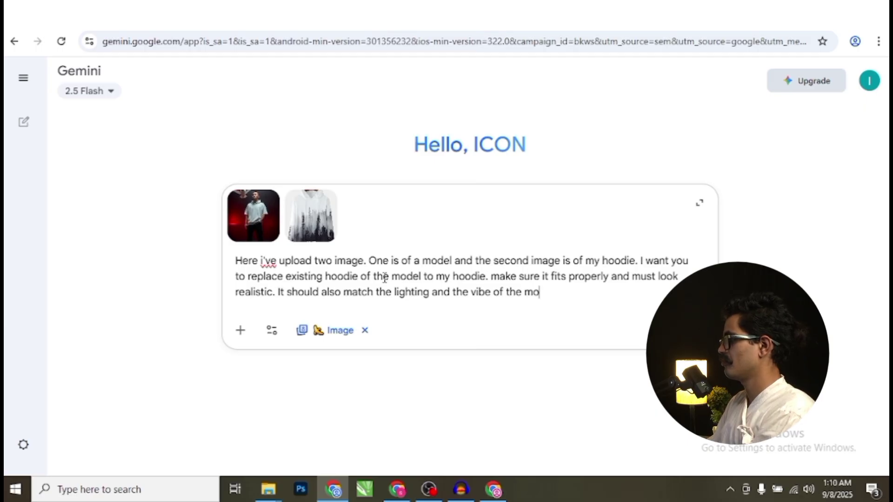
text(de's image)
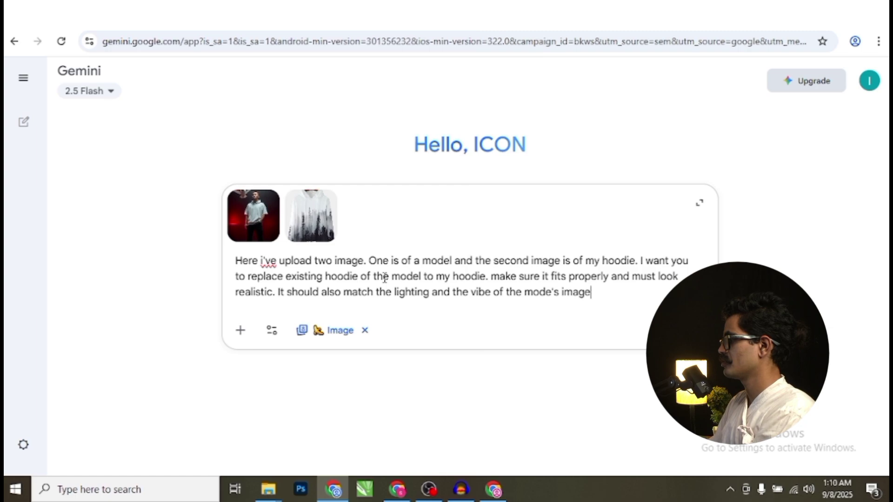
key(BackSpace)
key(BackSpace)
key(BackSpace)
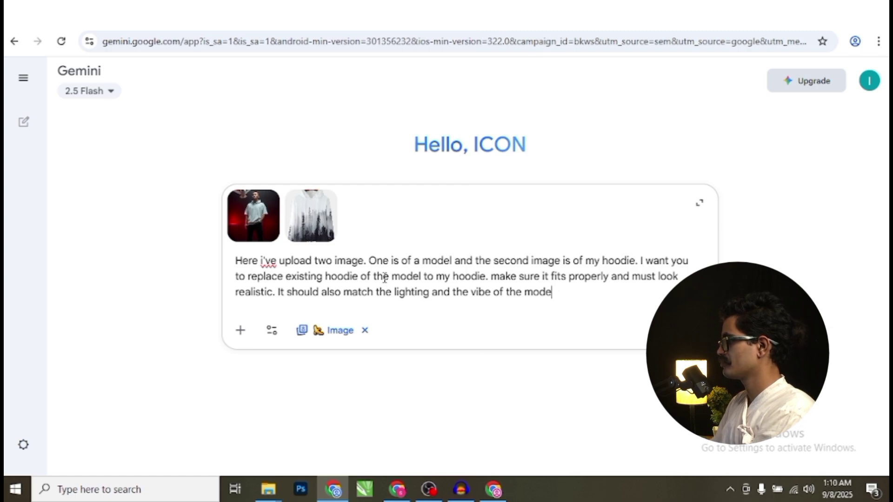
text(l's)
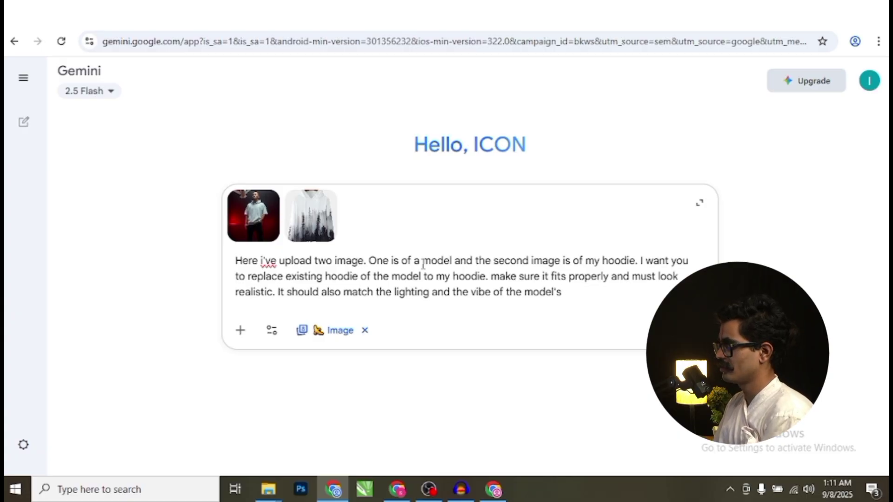
key(Return)
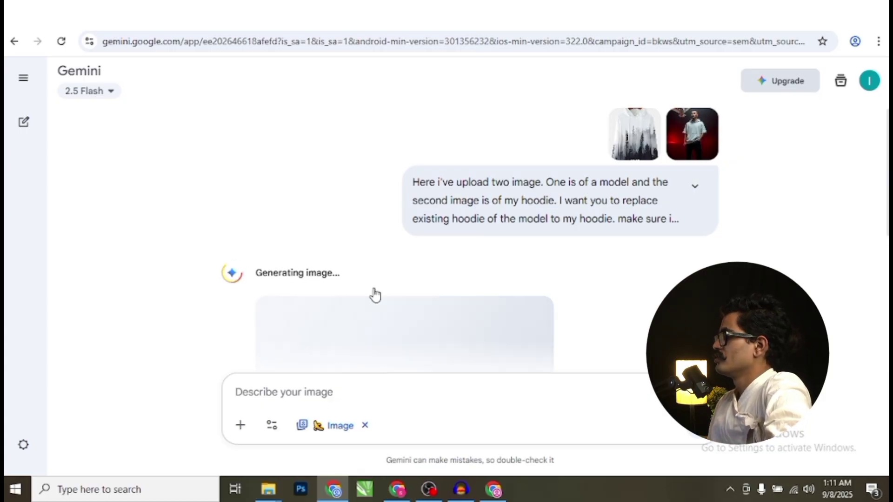
- Open the generated image of the model in the forest-print hoodie in the enlarged view and download it
scroll(464, 295, down, 5)
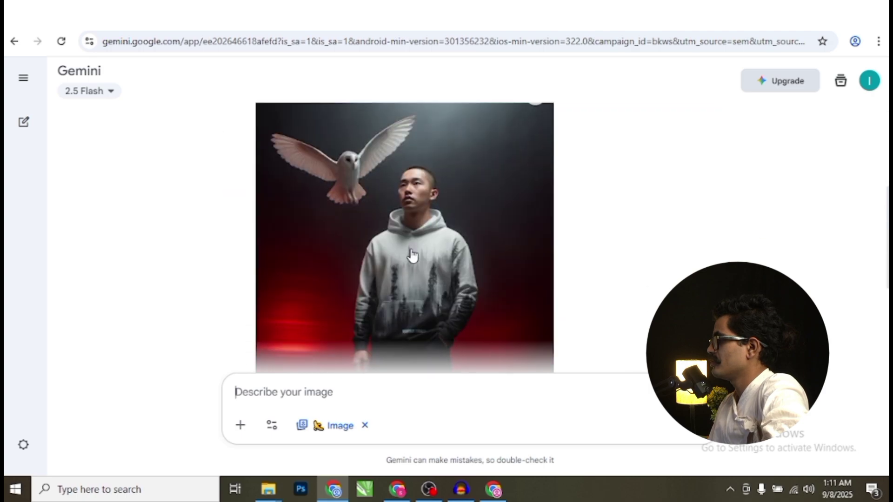
click(437, 233)
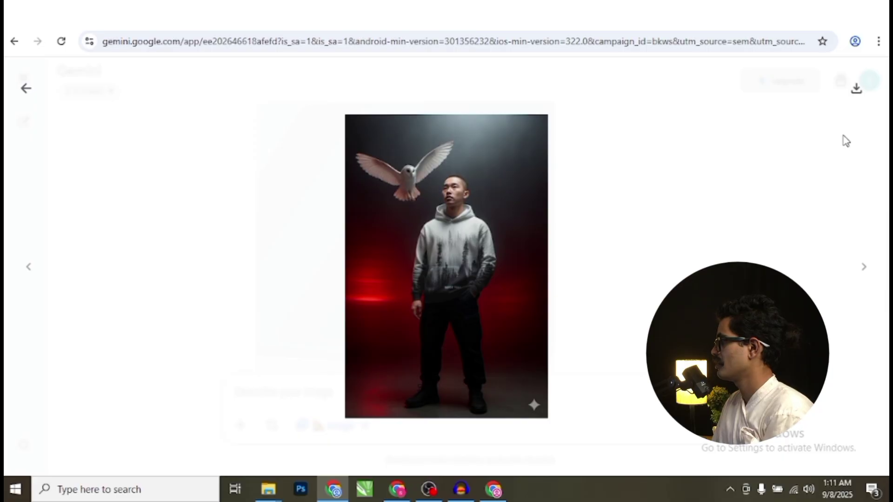
click(857, 90)
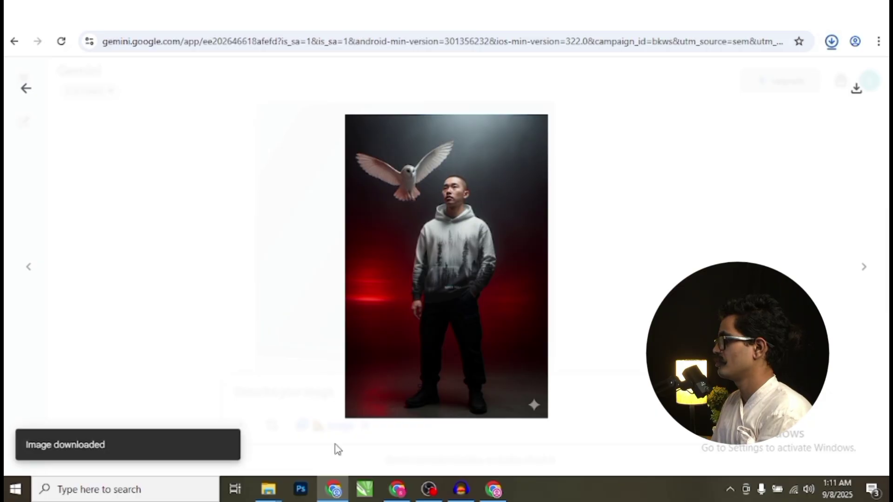
- Switch to the Downloads folder and open the newly downloaded Gemini image in a maximized photo viewer
mouse_move(279, 498)
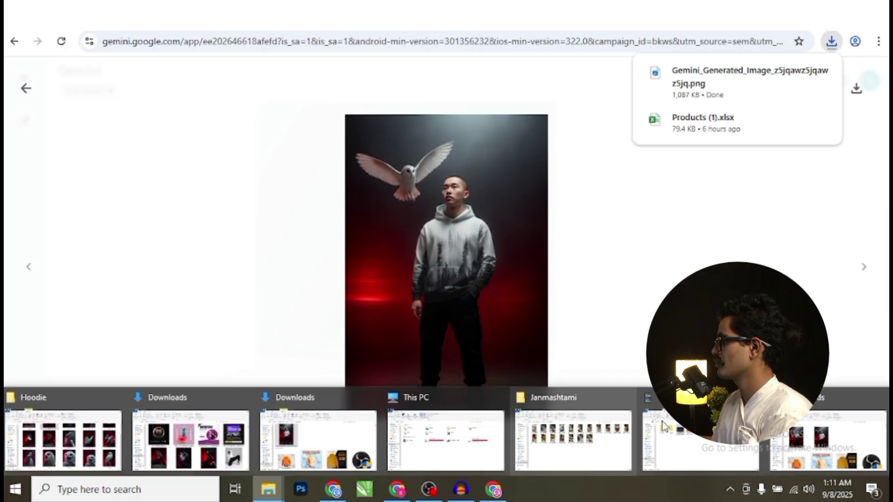
click(308, 437)
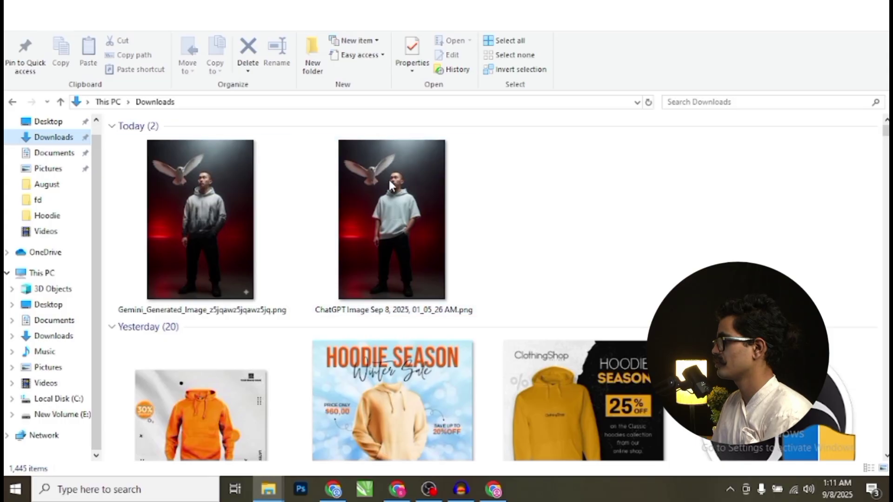
click(209, 199)
double_click(209, 199)
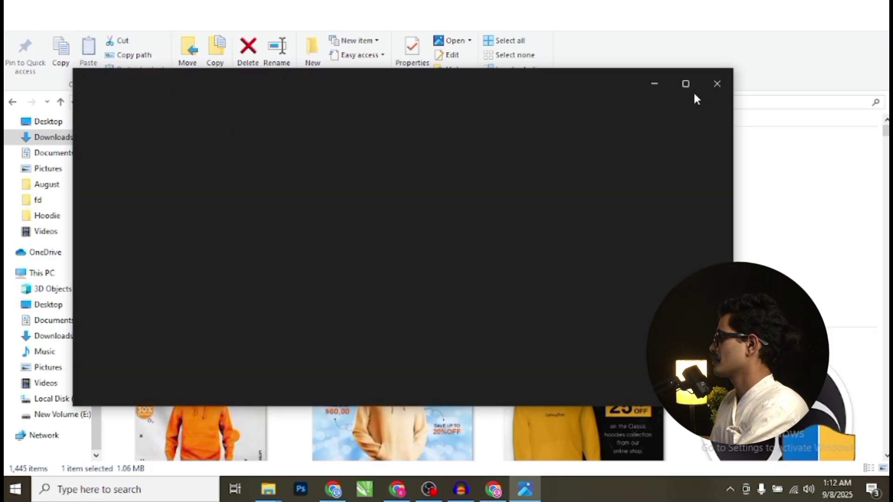
click(685, 84)
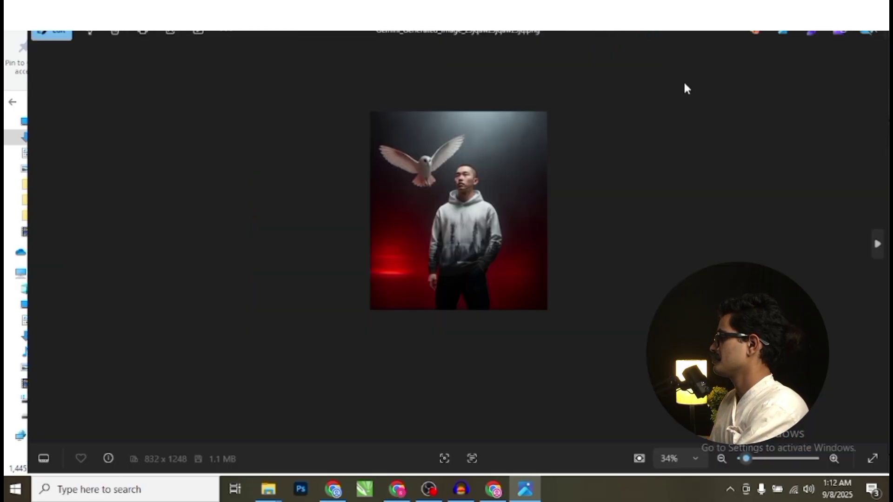
- Examine the generated image from owl to trousers, checking the hoodie's forest print, fit and lighting up close and in full
scroll(550, 160, up, 8)
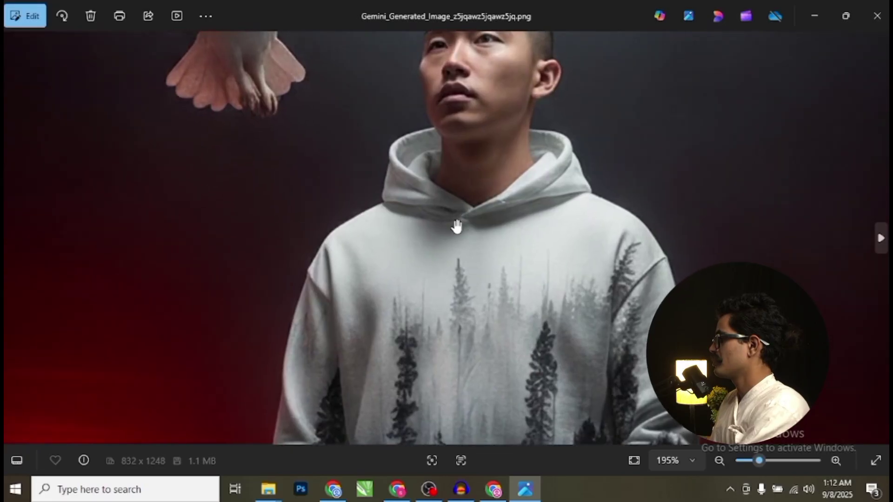
scroll(454, 225, down, 3)
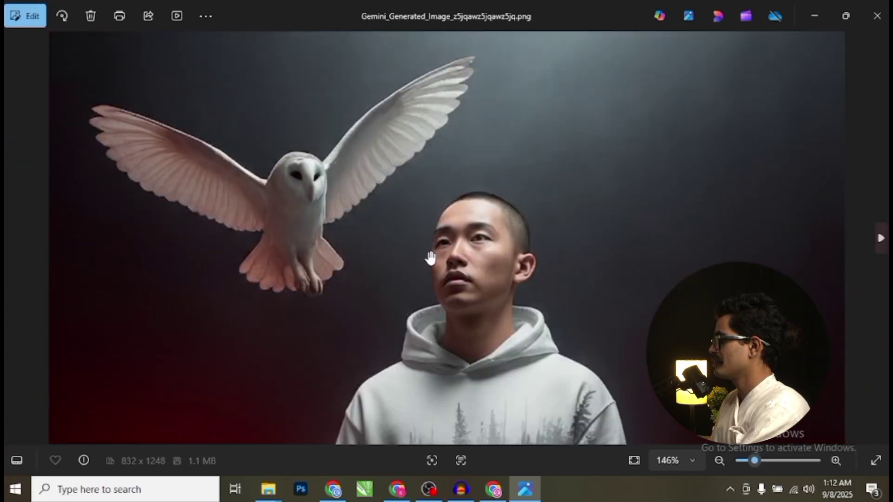
scroll(428, 253, down, 4)
scroll(395, 194, down, 6)
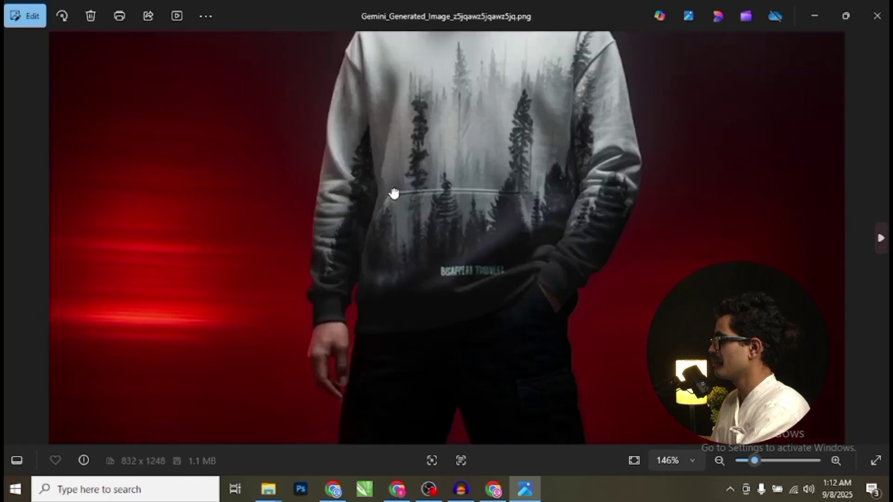
scroll(349, 274, up, 2)
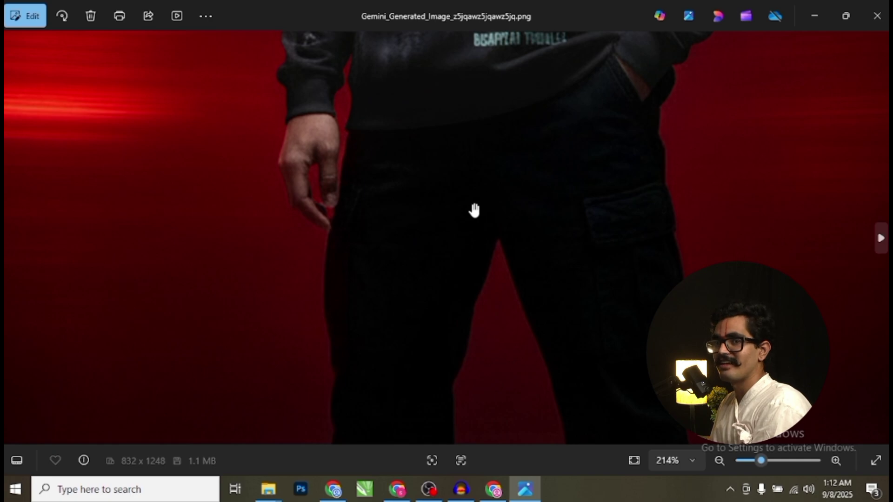
scroll(474, 210, down, 5)
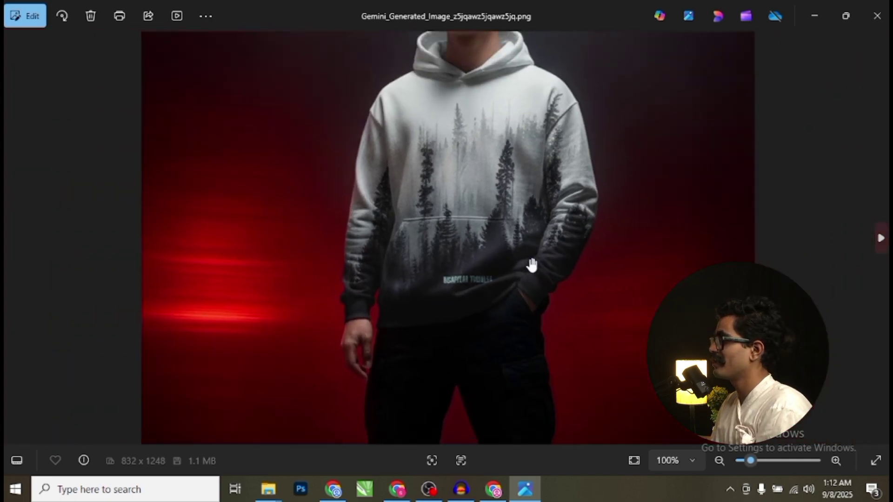
scroll(433, 291, down, 2)
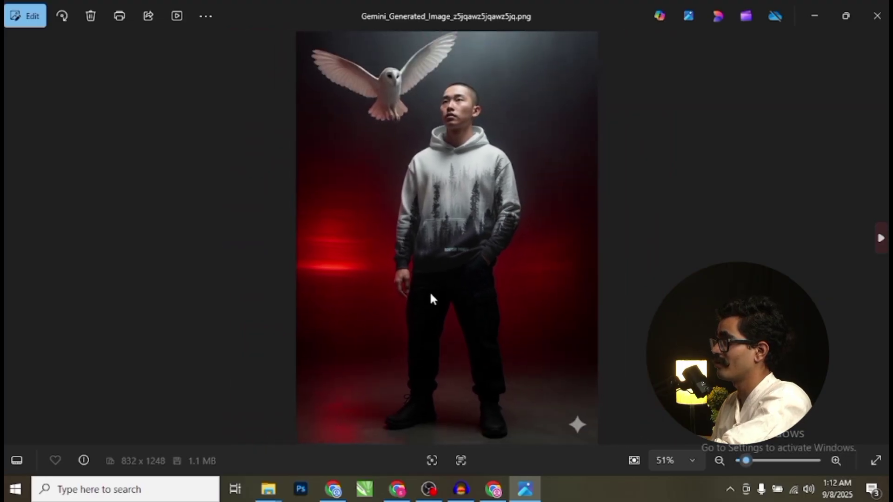
scroll(407, 139, up, 3)
scroll(406, 139, up, 2)
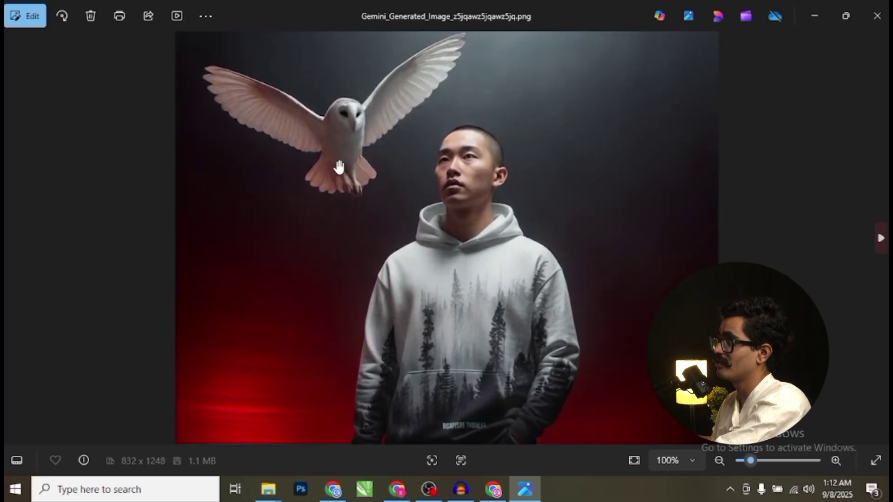
scroll(316, 186, down, 3)
scroll(473, 385, up, 3)
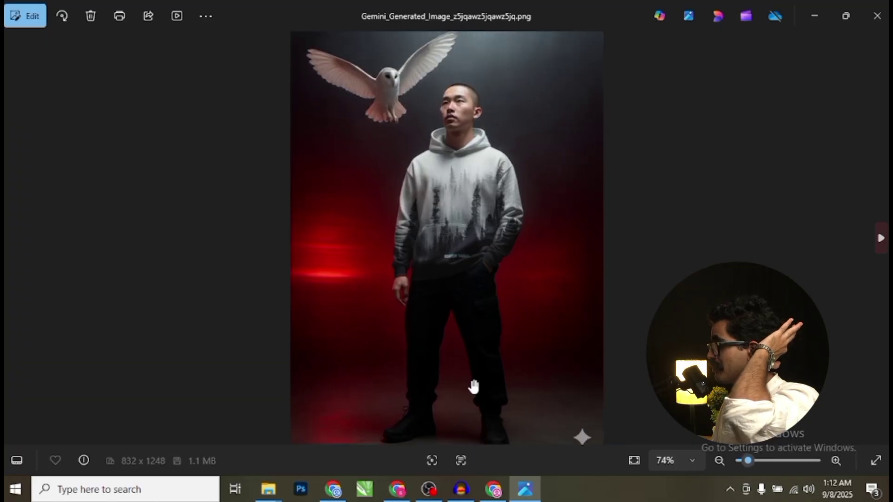
scroll(455, 364, down, 2)
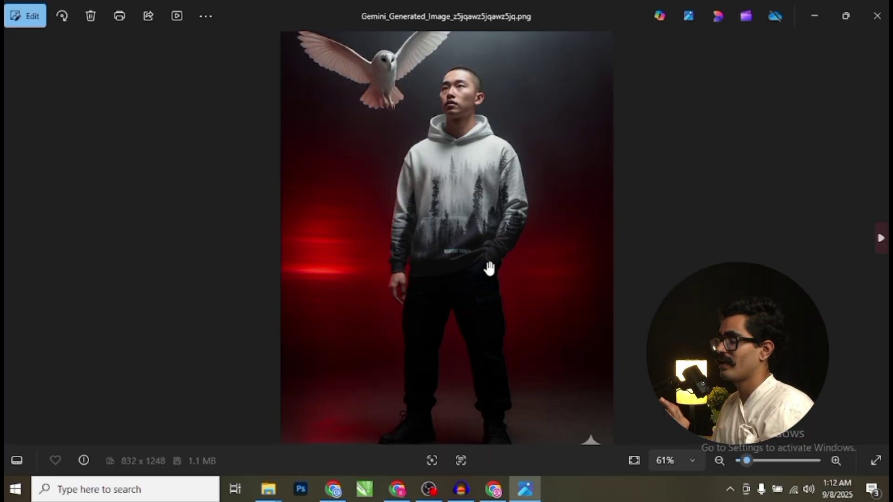
scroll(487, 265, up, 2)
scroll(473, 246, up, 1)
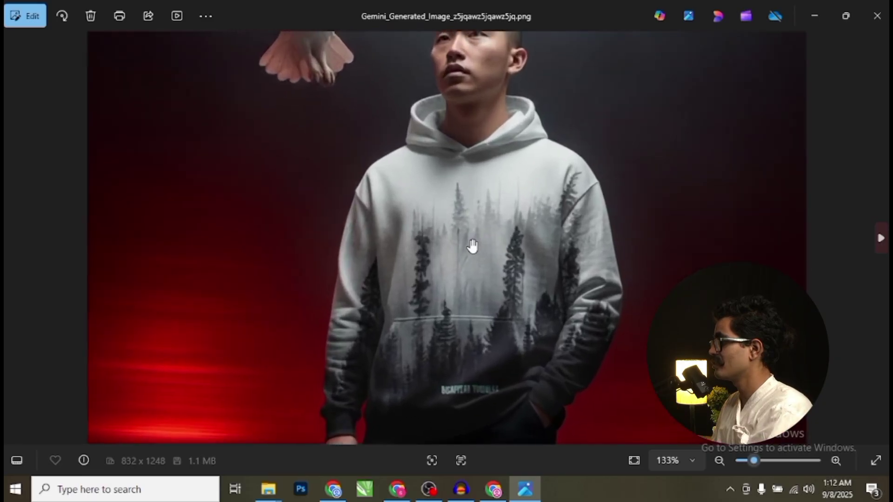
scroll(473, 247, down, 3)
- Compare the Gemini image with the original ChatGPT model image by switching back and forth between them
key(Right)
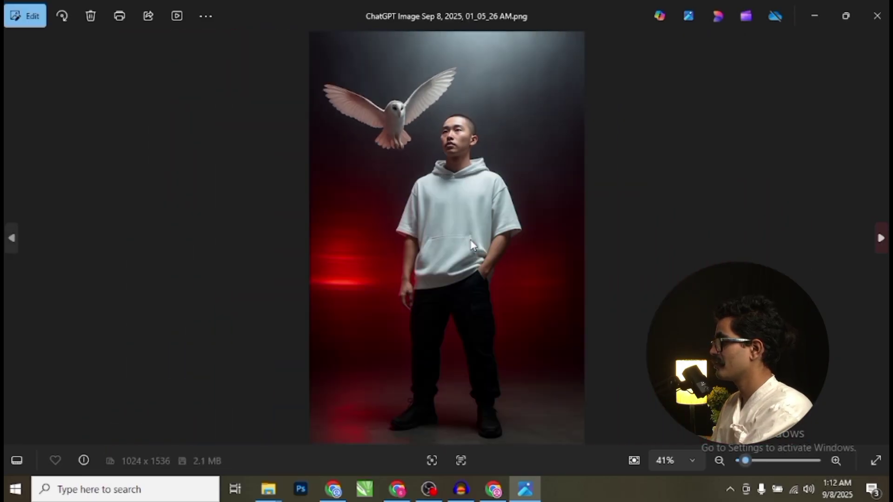
key(Left)
key(Right)
key(Left)
key(Right)
key(Left)
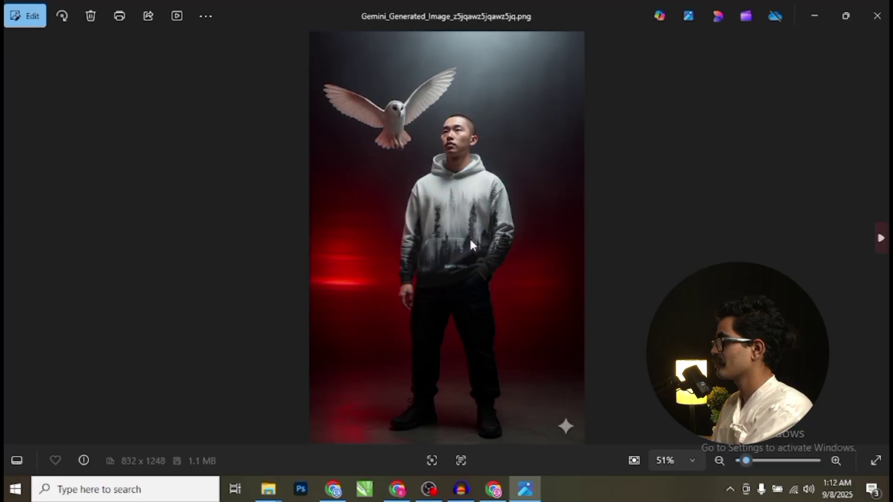
key(Right)
key(Left)
key(Right)
key(Left)
key(Right)
key(Left)
key(Right)
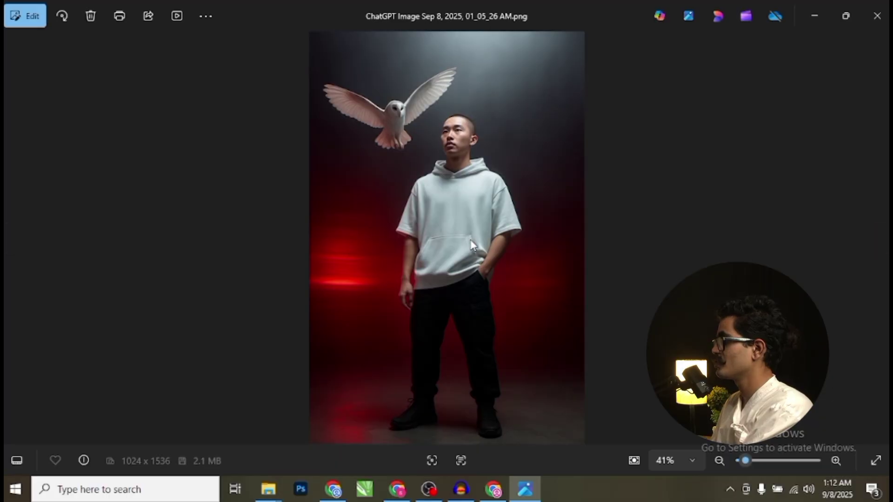
key(Left)
key(Right)
key(Left)
key(Right)
key(Left)
key(Right)
key(Left)
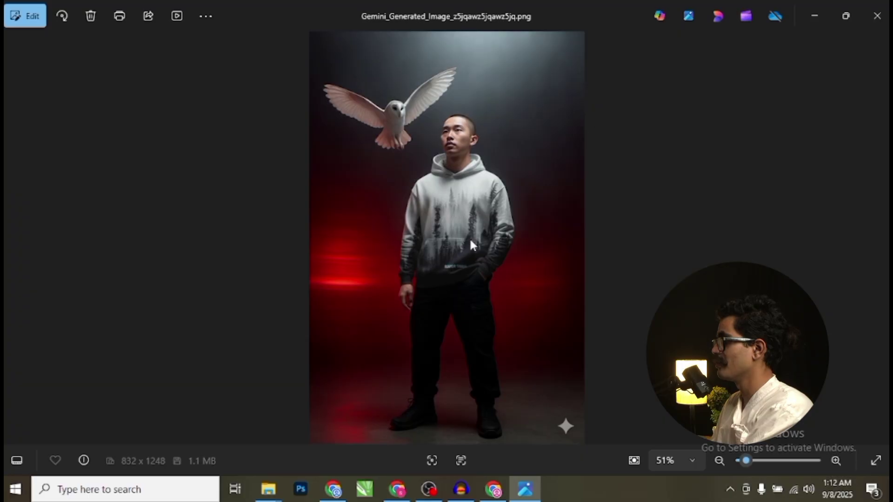
key(Right)
key(Left)
key(Right)
key(Left)
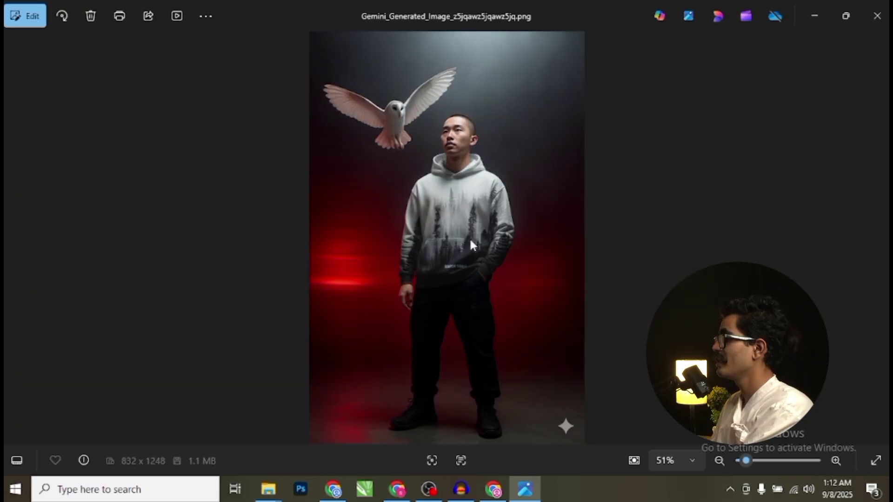
- Inspect the replaced hoodie's fabric, folds and tree print in the Gemini image again at close range
scroll(470, 240, up, 5)
scroll(462, 205, up, 5)
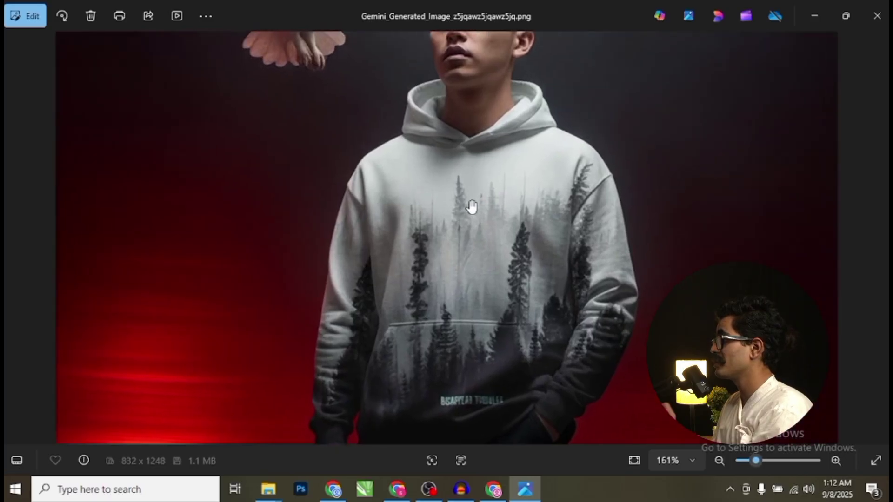
scroll(443, 293, down, 6)
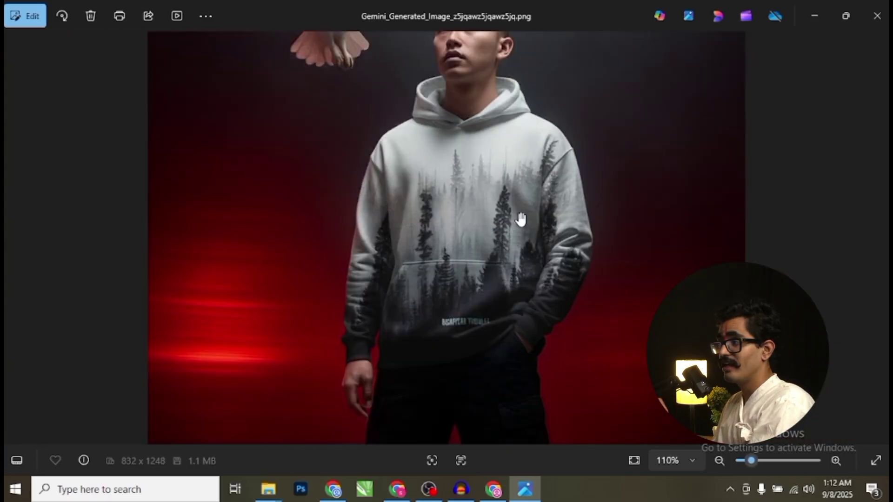
scroll(510, 233, down, 2)
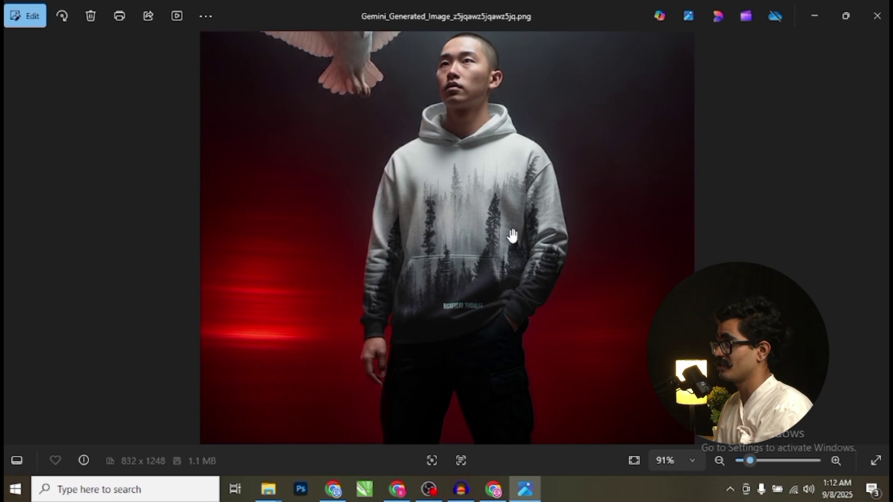
scroll(487, 267, up, 3)
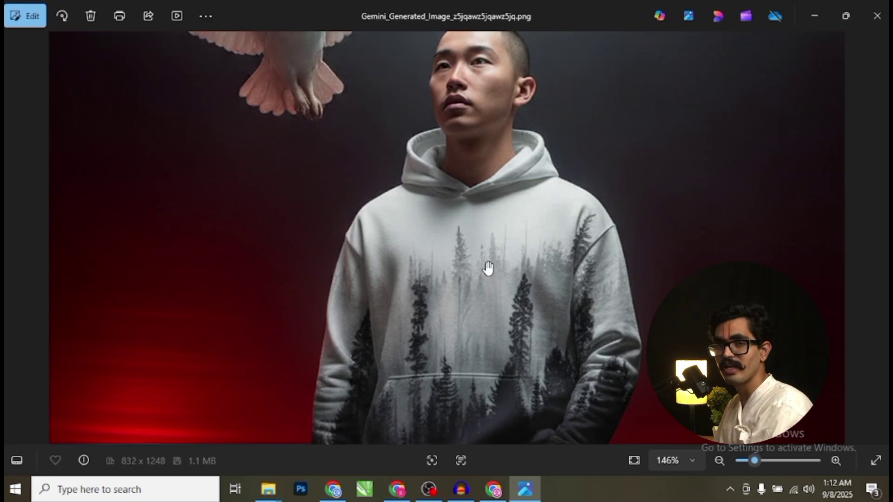
scroll(488, 268, down, 3)
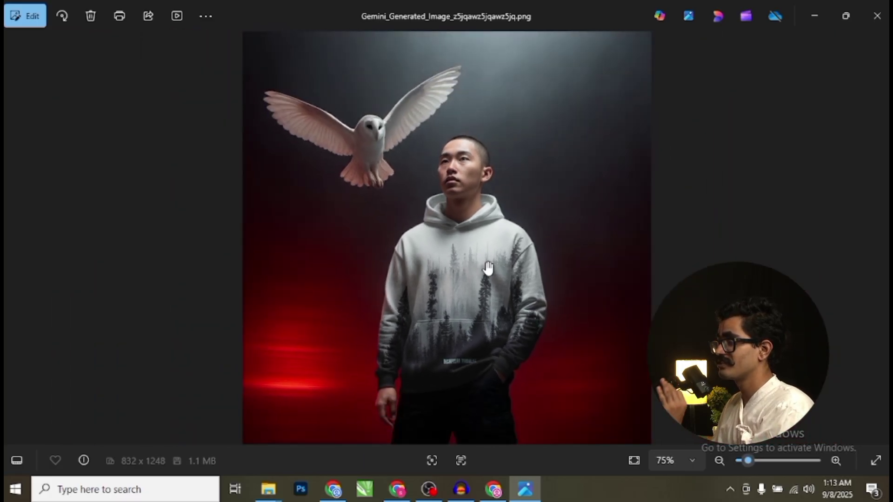
scroll(460, 257, up, 2)
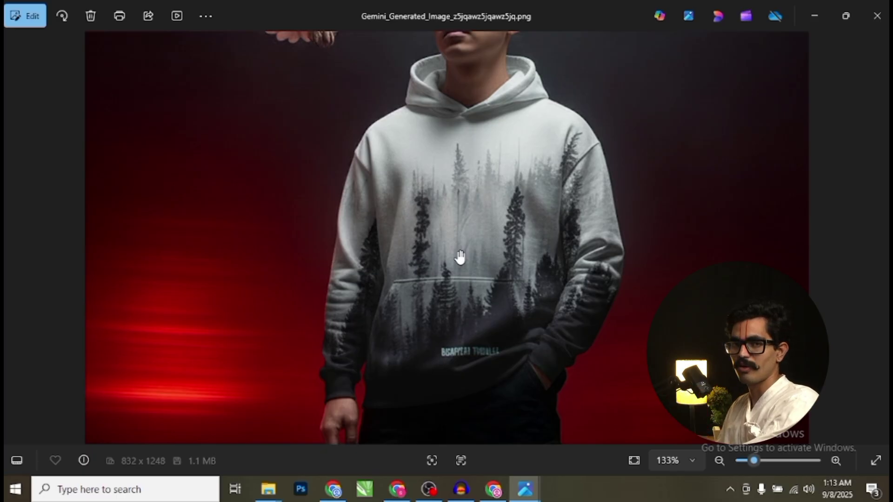
- Open the beige "Hoodie Season Winter Sale" image from the Downloads folder in a maximized photo viewer
scroll(460, 257, down, 5)
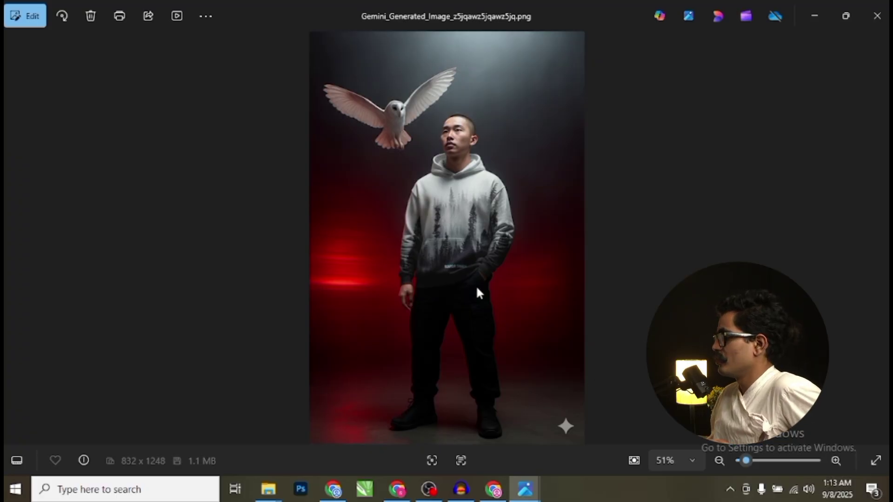
mouse_move(268, 489)
click(332, 427)
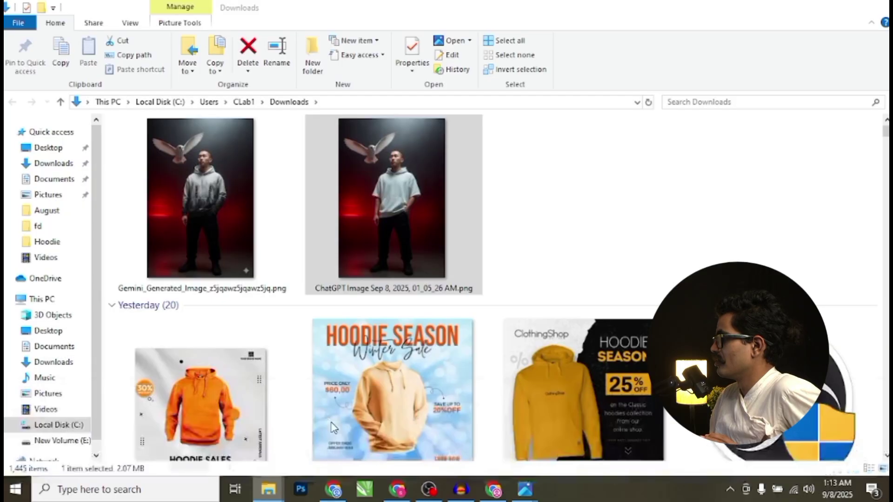
click(409, 365)
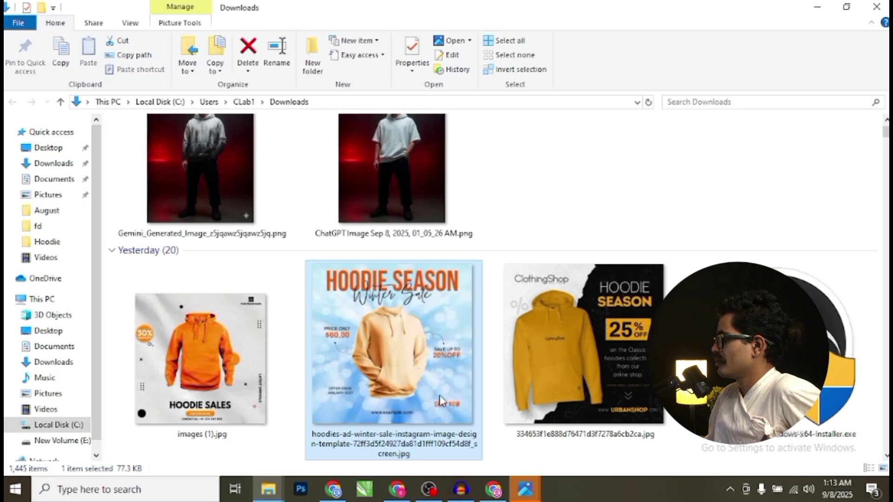
mouse_move(525, 489)
click(632, 440)
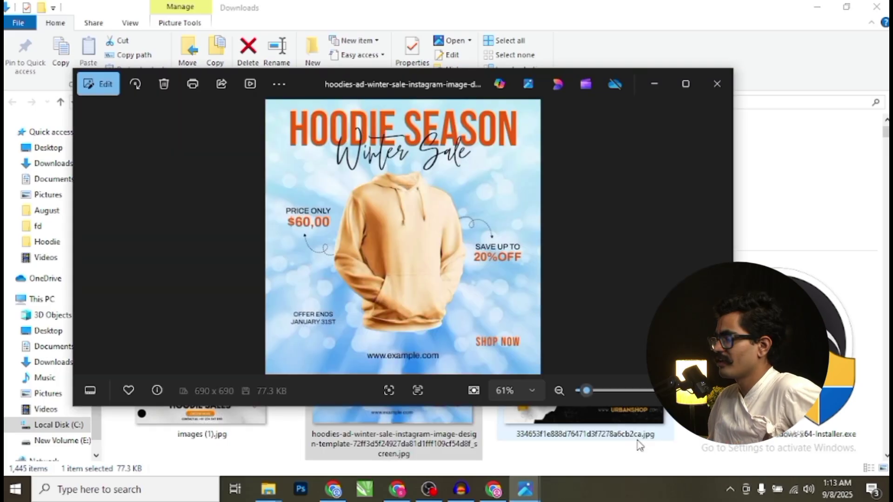
click(693, 80)
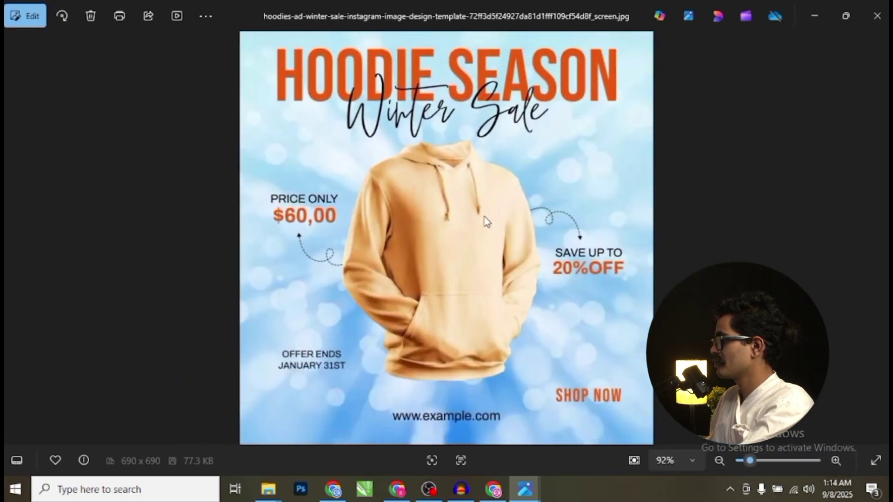
- Browse past the yellow ClothingShop ad to Gemini_Generated_Image_mej5yymej5yymej5.png and examine its owl, model and forest-print hoodie
key(Right)
key(Right)
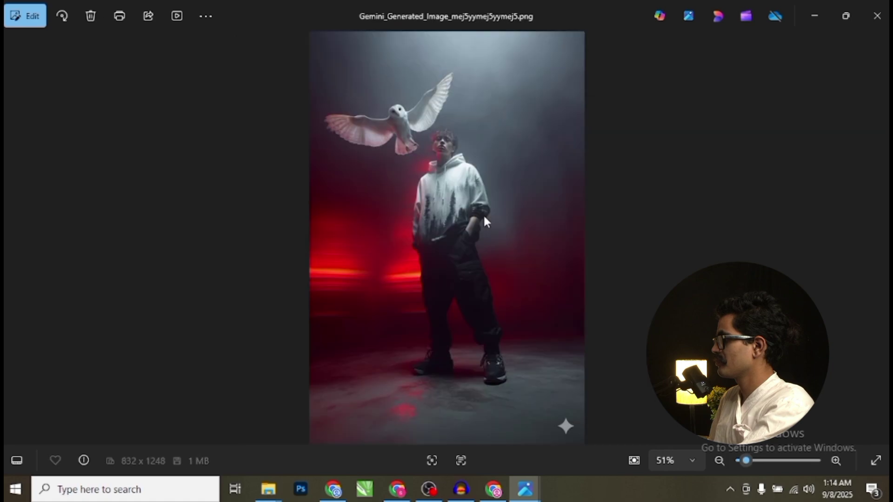
key(Left)
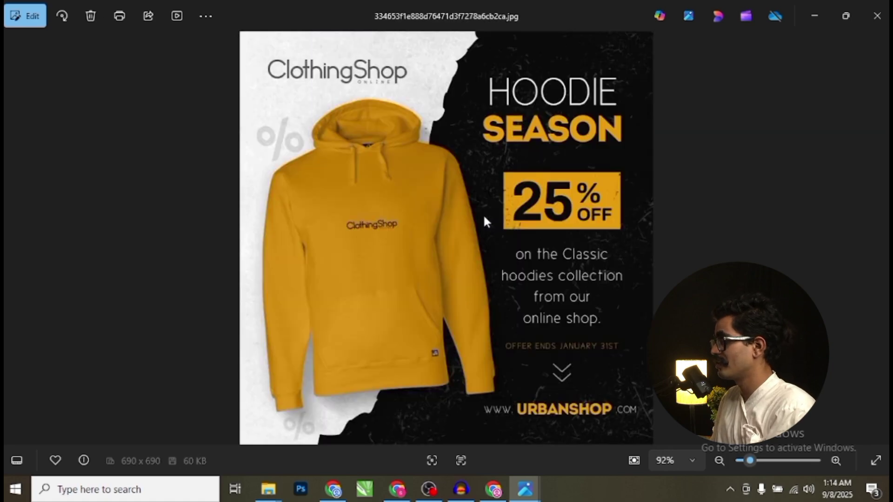
key(Right)
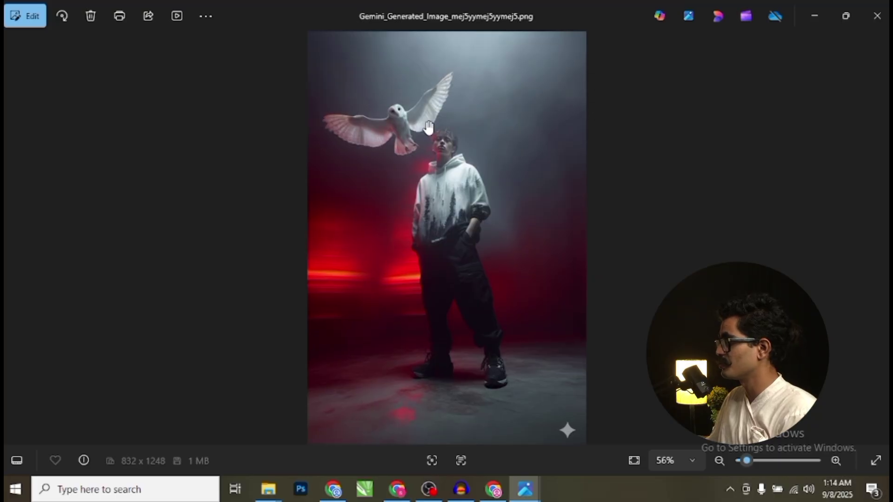
scroll(428, 127, up, 5)
scroll(465, 203, down, 4)
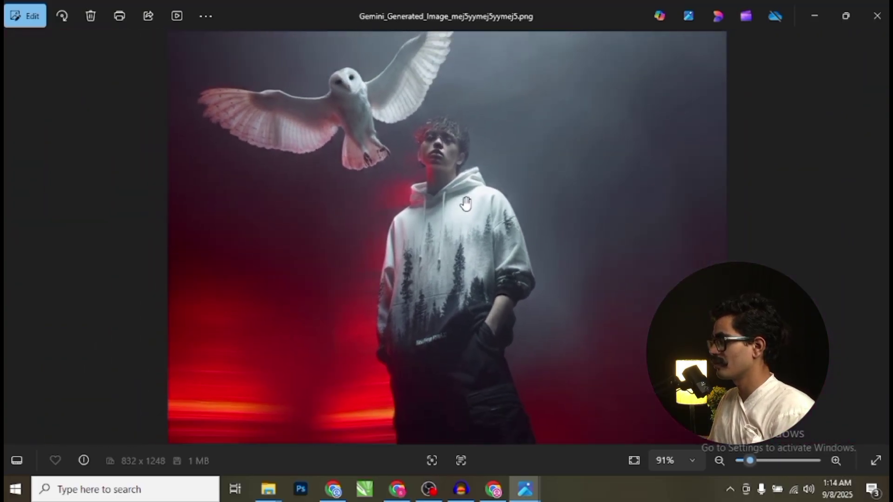
scroll(466, 203, down, 3)
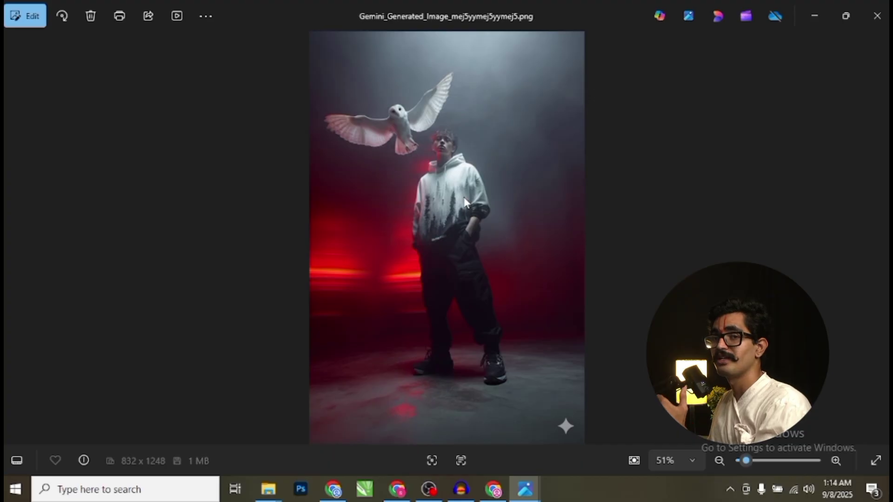
- Check the yellow ClothingShop ad briefly, then inspect the curly-haired model's pose, lighting and hoodie up close and in full
key(Left)
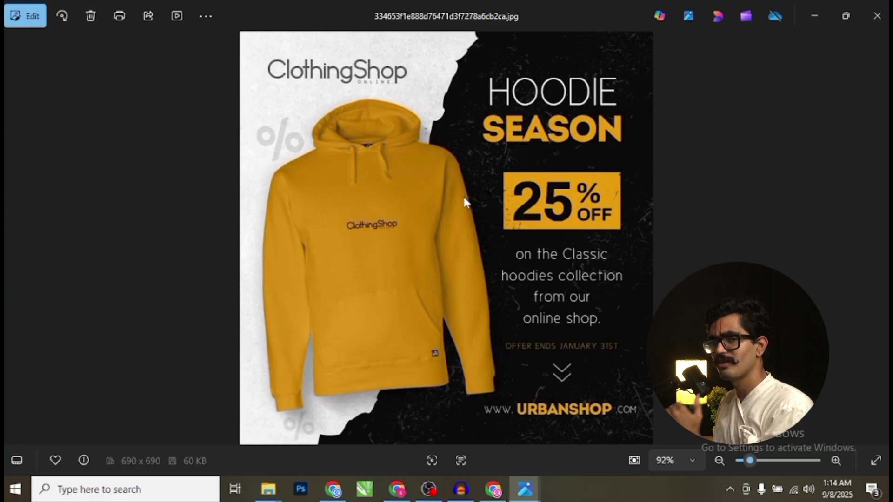
key(Right)
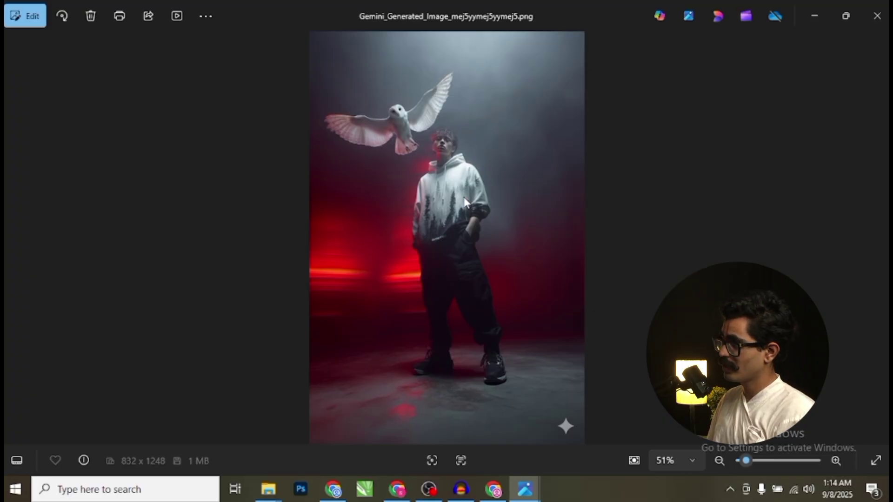
scroll(465, 202, up, 5)
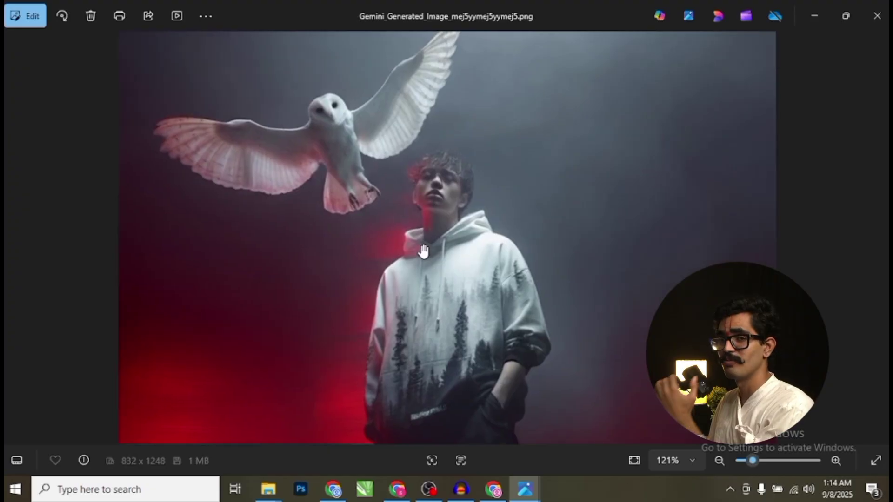
scroll(424, 242, down, 5)
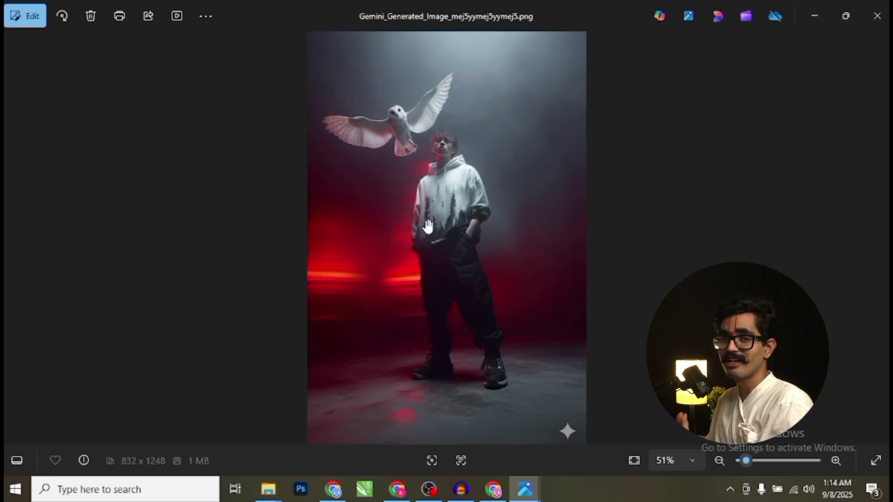
scroll(430, 204, up, 3)
drag(434, 183, 424, 247)
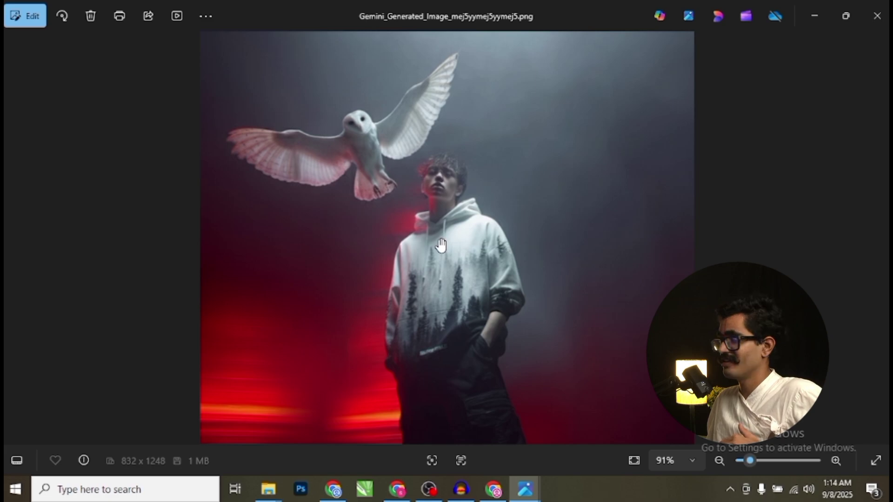
scroll(441, 245, down, 2)
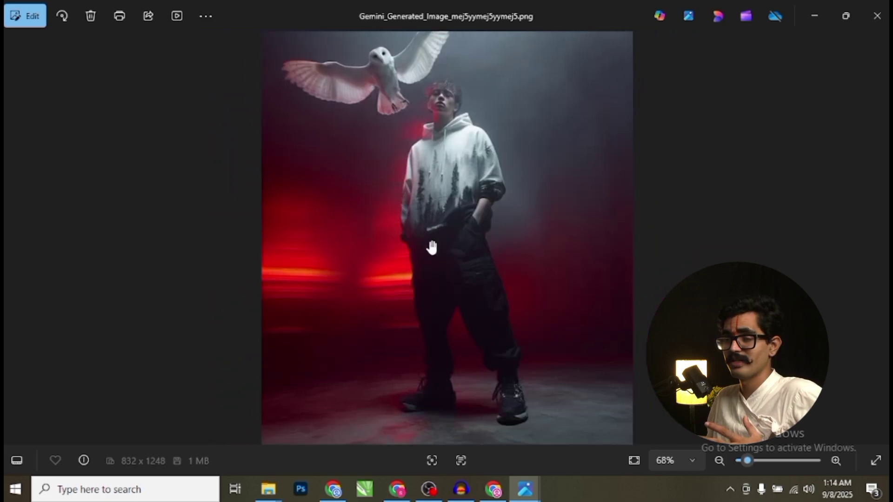
scroll(429, 275, down, 1)
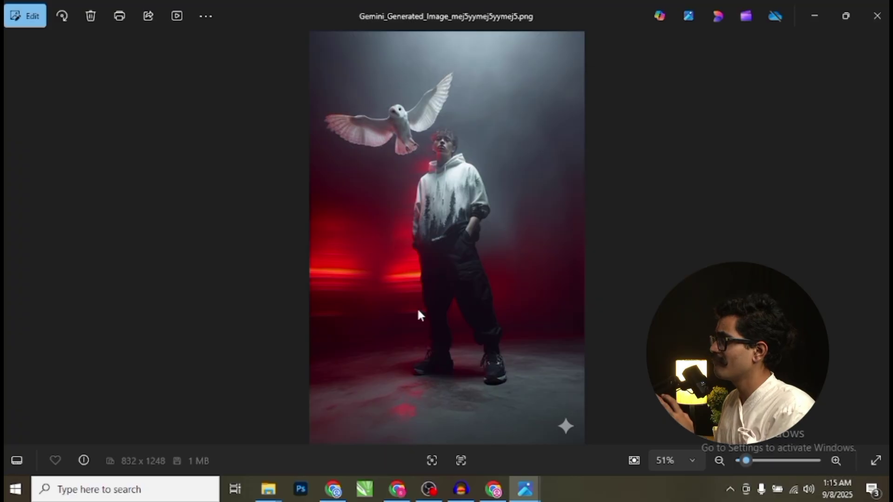
- Go back to Gemini_Generated_Image_z5jqawz5jqawz5jq.png and review the short-haired model's hoodie and overall lighting for comparison
key(Right)
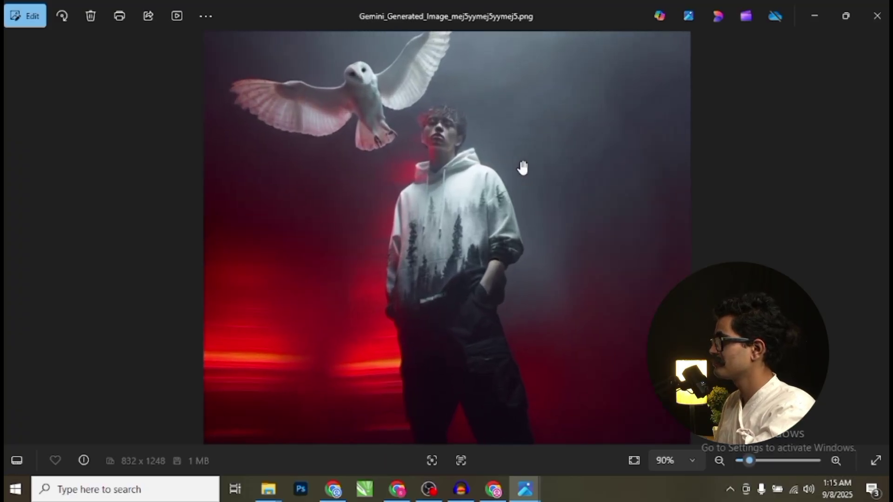
key(Left)
key(Left)
key(Left)
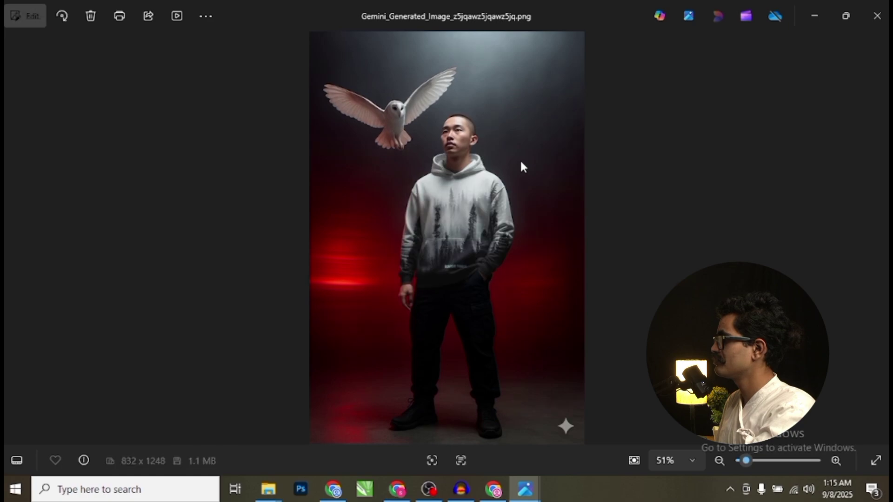
scroll(520, 159, up, 1)
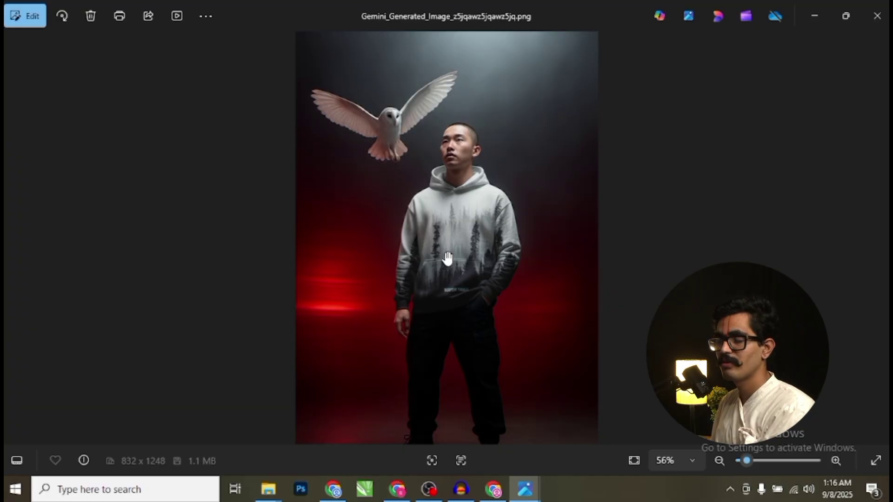
scroll(425, 245, up, 2)
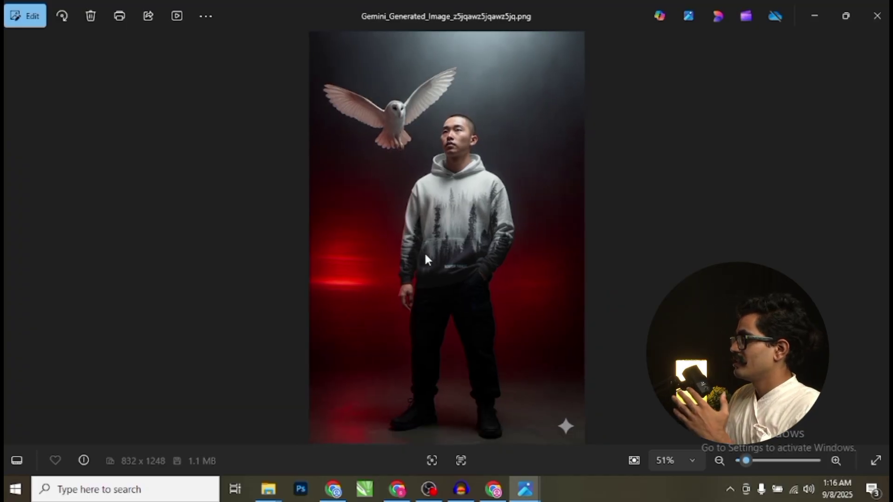
scroll(458, 205, up, 1)
scroll(451, 205, down, 3)
- Return to the Gemini image of the curly-haired model and inspect the hoodie's tree print and folds at close range
key(Right)
key(Right)
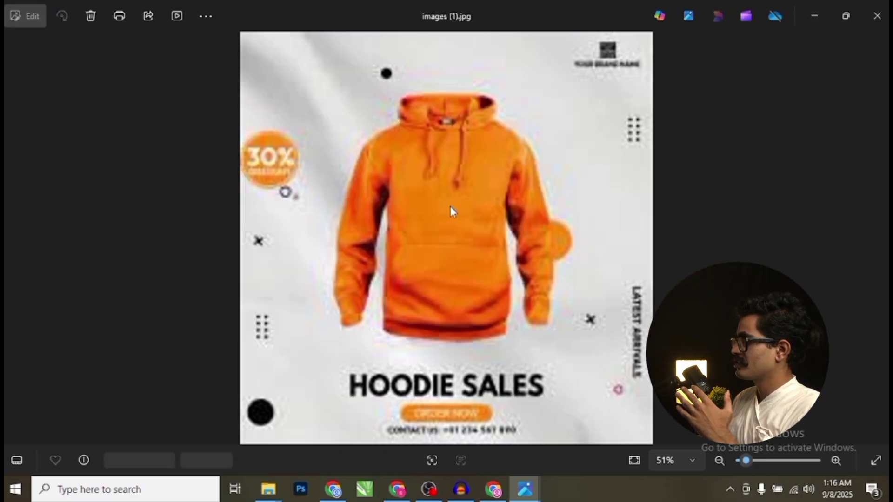
key(Right)
key(Right)
key(Right)
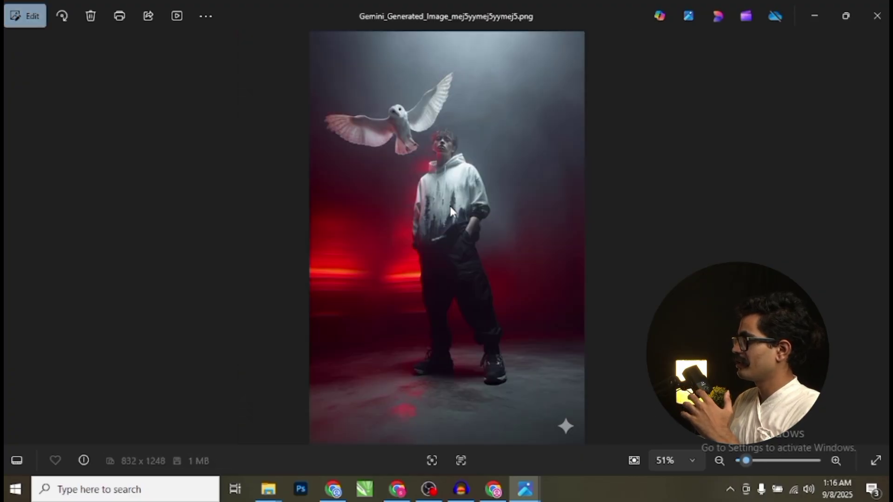
scroll(451, 207, up, 3)
scroll(452, 213, up, 5)
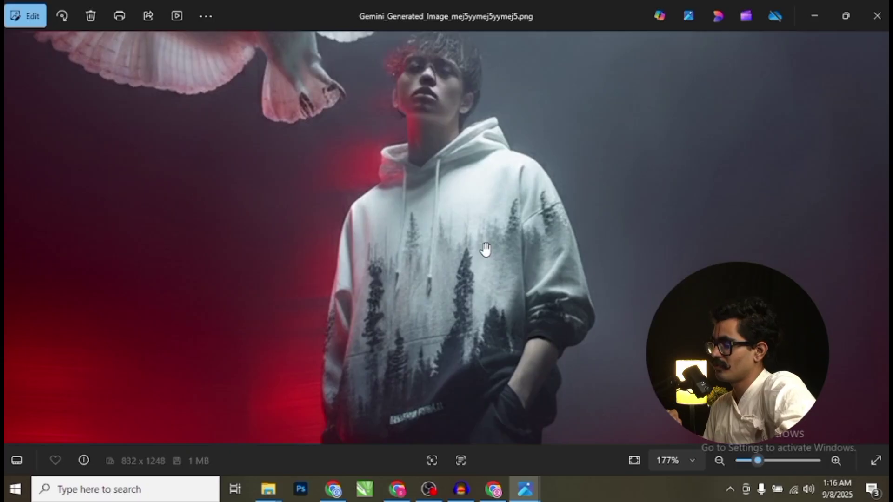